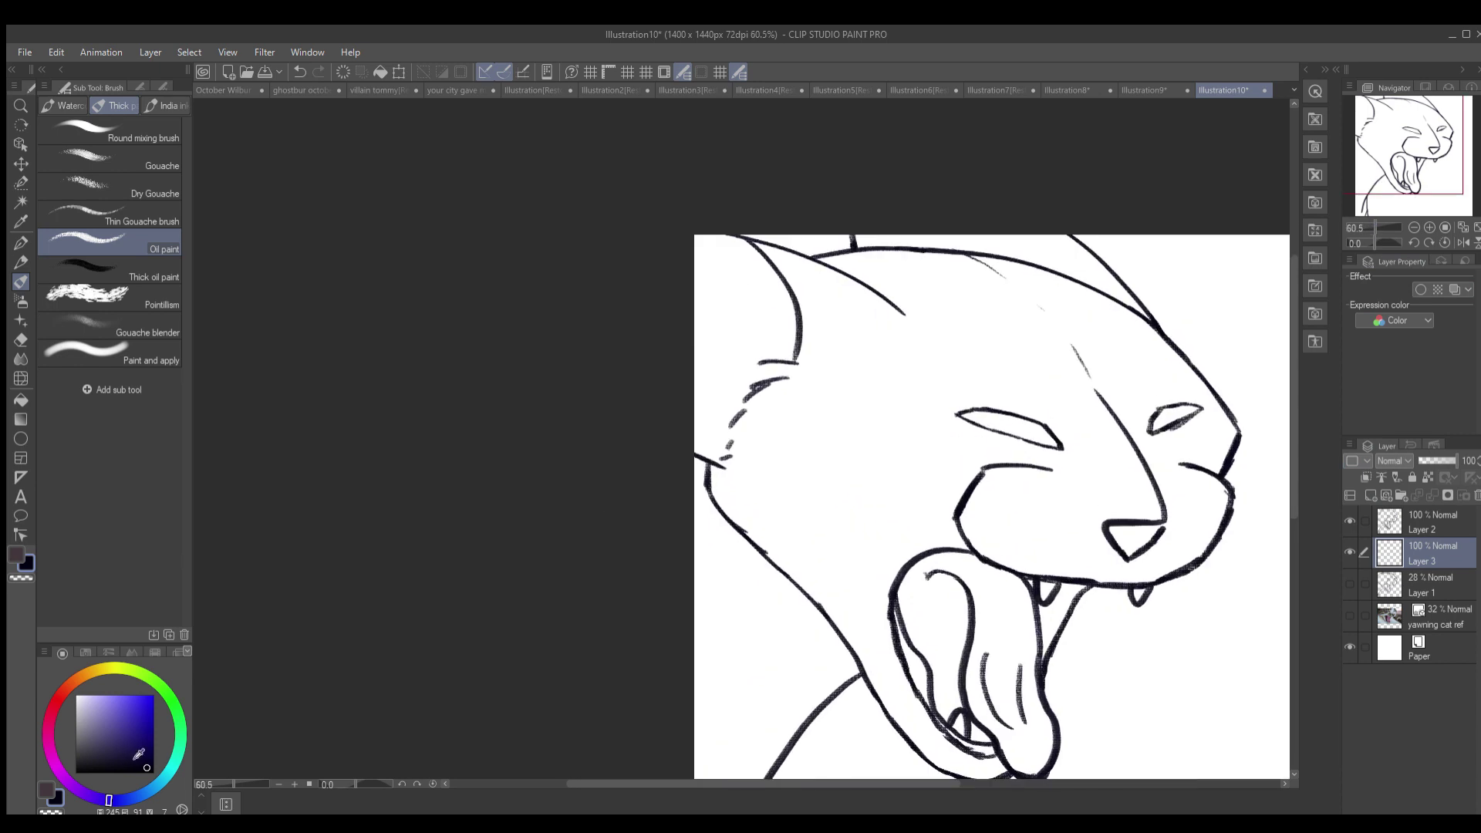
{"action": "key", "text": "ctrl+z"}
{"action": "left_click_drag", "start_coordinate": [879, 304], "coordinate": [1002, 431]}
{"action": "left_click_drag", "start_coordinate": [806, 270], "coordinate": [856, 474]}
{"action": "key", "text": "ctrl+z"}
{"action": "key", "text": "ctrl+z"}
- Paint the neck and the area below the ear dark navy on Layer 3, erasing paint outside the outline
{"action": "scroll", "coordinate": [932, 437], "scroll_direction": "up", "scroll_amount": 3}
{"action": "mouse_move", "coordinate": [645, 533]}
{"action": "left_mouse_down"}
{"action": "mouse_move", "coordinate": [634, 667]}
{"action": "mouse_move", "coordinate": [575, 409]}
{"action": "mouse_move", "coordinate": [631, 502]}
{"action": "mouse_move", "coordinate": [692, 241]}
{"action": "mouse_move", "coordinate": [753, 350]}
{"action": "mouse_move", "coordinate": [661, 479]}
{"action": "mouse_move", "coordinate": [696, 481]}
{"action": "left_mouse_up"}
{"action": "key", "text": "e"}
{"action": "left_click_drag", "start_coordinate": [710, 637], "coordinate": [677, 546]}
{"action": "key", "text": "b"}
{"action": "mouse_move", "coordinate": [639, 277]}
{"action": "left_mouse_down"}
{"action": "mouse_move", "coordinate": [519, 486]}
{"action": "mouse_move", "coordinate": [454, 369]}
{"action": "mouse_move", "coordinate": [512, 390]}
{"action": "left_mouse_up"}
{"action": "scroll", "coordinate": [519, 486], "scroll_direction": "down", "scroll_amount": 3}
{"action": "scroll", "coordinate": [454, 368], "scroll_direction": "up", "scroll_amount": 2}
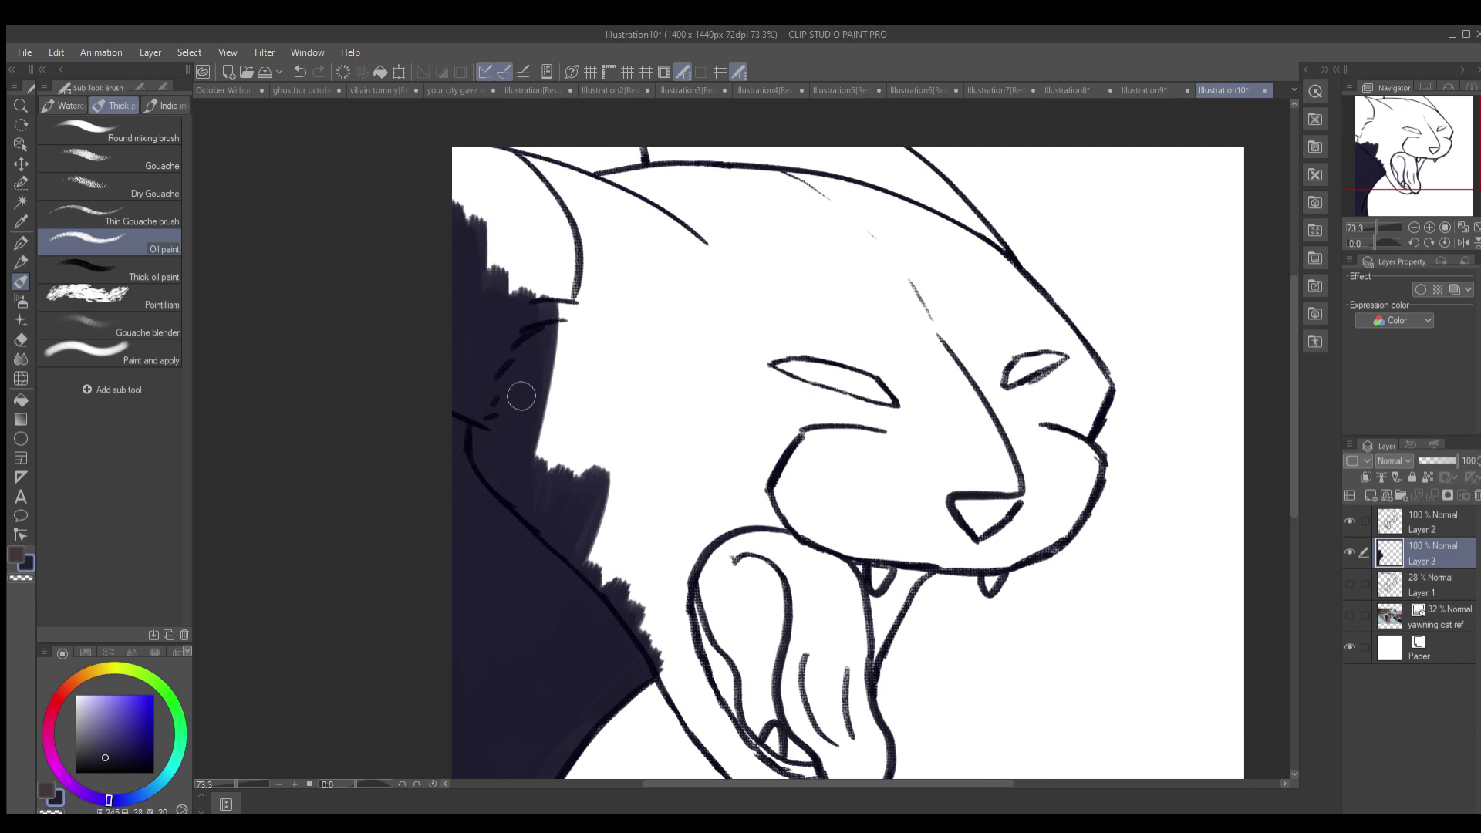
- Paint dark navy strokes along the ear's base line and the top of the head
{"action": "scroll", "coordinate": [463, 447], "scroll_direction": "up", "scroll_amount": 3}
{"action": "scroll", "coordinate": [463, 446], "scroll_direction": "down", "scroll_amount": 3}
{"action": "scroll", "coordinate": [462, 447], "scroll_direction": "up", "scroll_amount": 3}
{"action": "mouse_move", "coordinate": [462, 340]}
{"action": "left_mouse_down"}
{"action": "mouse_move", "coordinate": [532, 347]}
{"action": "mouse_move", "coordinate": [708, 429]}
{"action": "left_mouse_up"}
{"action": "key", "text": "ctrl+z"}
{"action": "left_click_drag", "start_coordinate": [509, 327], "coordinate": [705, 432]}
{"action": "left_click_drag", "start_coordinate": [640, 343], "coordinate": [779, 350]}
- Clean up the paint above the head outline and fill the near ear with dark navy
{"action": "scroll", "coordinate": [569, 364], "scroll_direction": "up", "scroll_amount": 4}
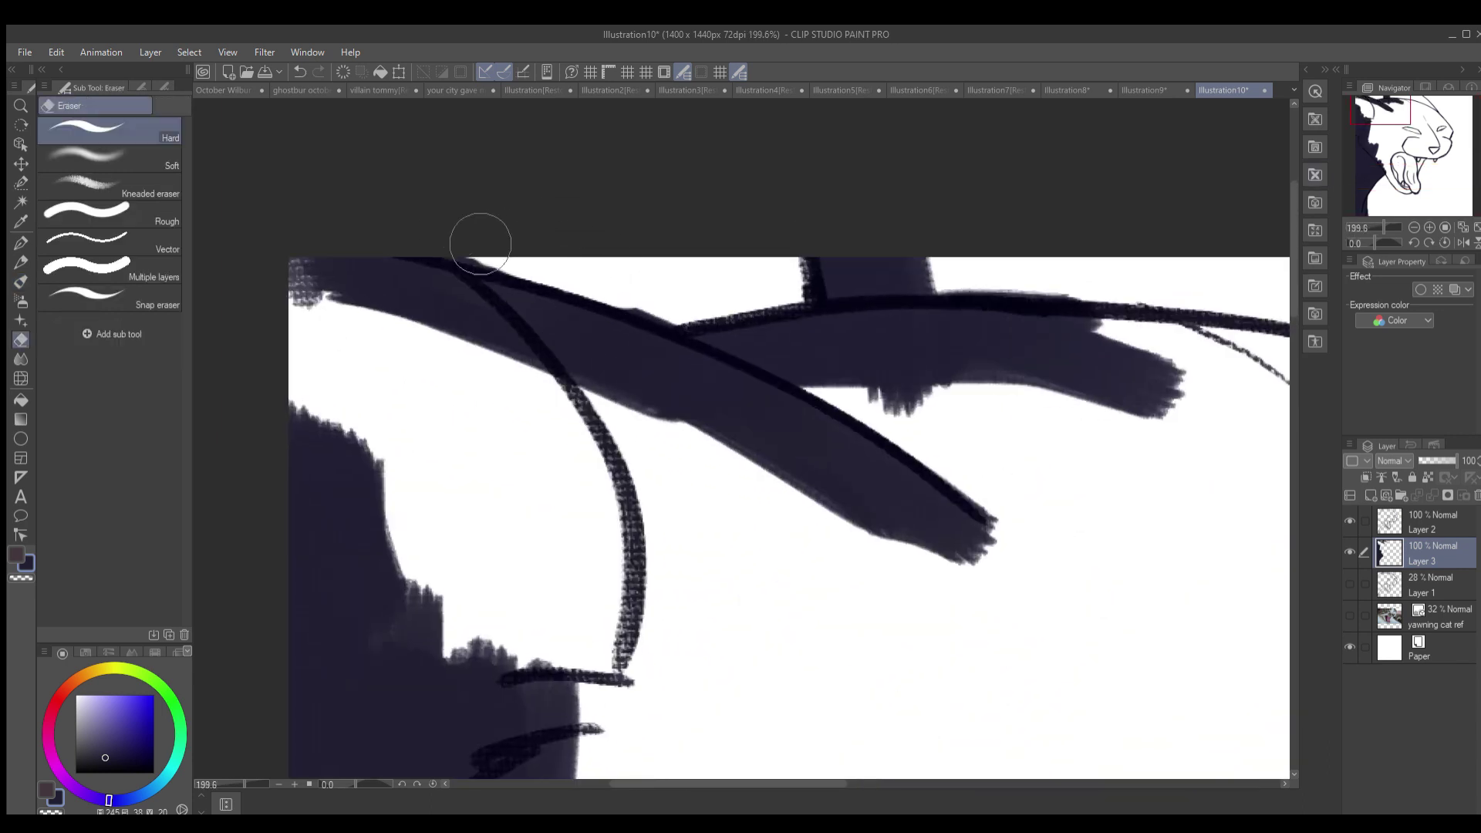
{"action": "left_click_drag", "start_coordinate": [316, 266], "coordinate": [397, 578]}
{"action": "left_click_drag", "start_coordinate": [1388, 159], "coordinate": [1402, 94]}
{"action": "mouse_move", "coordinate": [494, 270]}
{"action": "left_mouse_down"}
{"action": "mouse_move", "coordinate": [627, 430]}
{"action": "mouse_move", "coordinate": [802, 357]}
{"action": "mouse_move", "coordinate": [714, 432]}
{"action": "mouse_move", "coordinate": [635, 638]}
{"action": "left_mouse_up"}
{"action": "scroll", "coordinate": [636, 639], "scroll_direction": "down", "scroll_amount": 3}
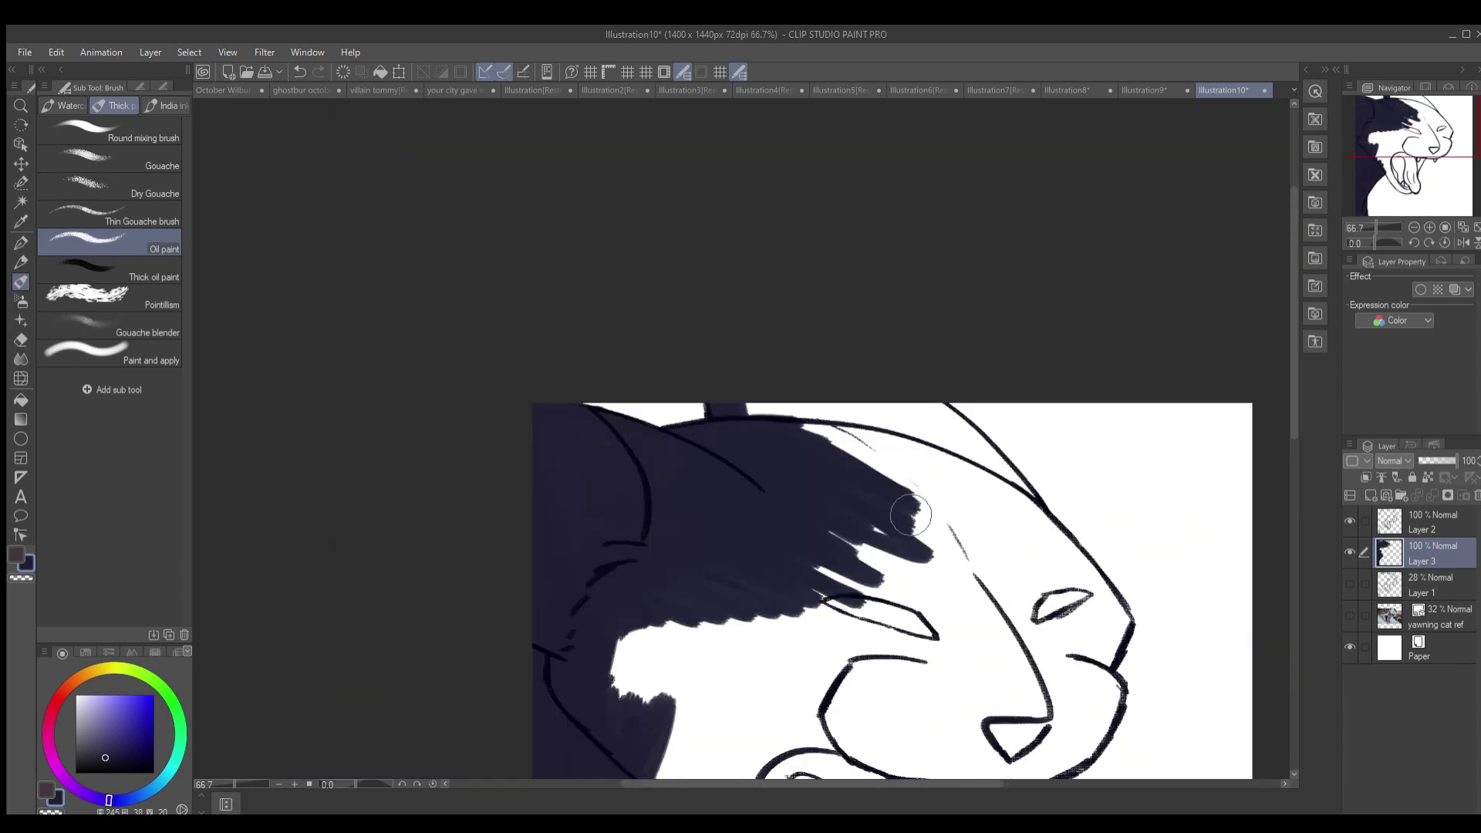
- Fill the forehead, cheek, muzzle and open mouth with dark navy, erasing the overflow around the jaw and tongue
{"action": "left_click_drag", "start_coordinate": [1010, 516], "coordinate": [640, 702]}
{"action": "mouse_move", "coordinate": [796, 767]}
{"action": "left_mouse_down"}
{"action": "mouse_move", "coordinate": [781, 419]}
{"action": "mouse_move", "coordinate": [731, 485]}
{"action": "mouse_move", "coordinate": [741, 463]}
{"action": "mouse_move", "coordinate": [864, 632]}
{"action": "mouse_move", "coordinate": [817, 562]}
{"action": "mouse_move", "coordinate": [911, 623]}
{"action": "mouse_move", "coordinate": [917, 339]}
{"action": "left_mouse_up"}
{"action": "scroll", "coordinate": [1031, 489], "scroll_direction": "up", "scroll_amount": 2}
{"action": "left_click_drag", "start_coordinate": [922, 420], "coordinate": [880, 190]}
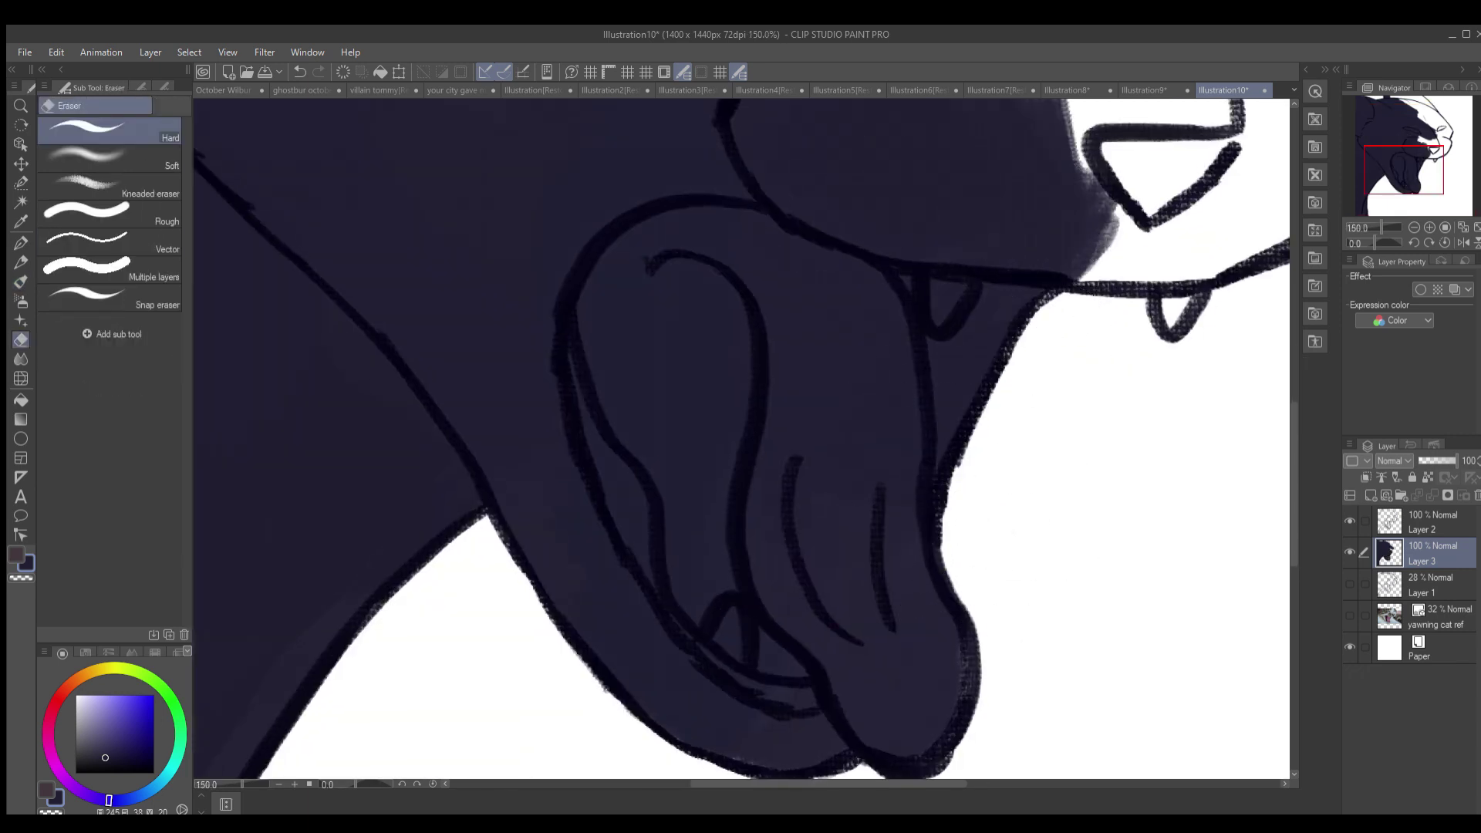
{"action": "scroll", "coordinate": [745, 603], "scroll_direction": "down", "scroll_amount": 3}
{"action": "mouse_move", "coordinate": [540, 201]}
{"action": "left_mouse_down"}
{"action": "mouse_move", "coordinate": [595, 238]}
{"action": "mouse_move", "coordinate": [784, 257]}
{"action": "mouse_move", "coordinate": [892, 321]}
{"action": "left_mouse_up"}
{"action": "left_click_drag", "start_coordinate": [864, 493], "coordinate": [656, 277]}
- Fill the remaining white far side of the face with dark navy and lock Layer 3's transparent pixels
{"action": "scroll", "coordinate": [657, 278], "scroll_direction": "down", "scroll_amount": 4}
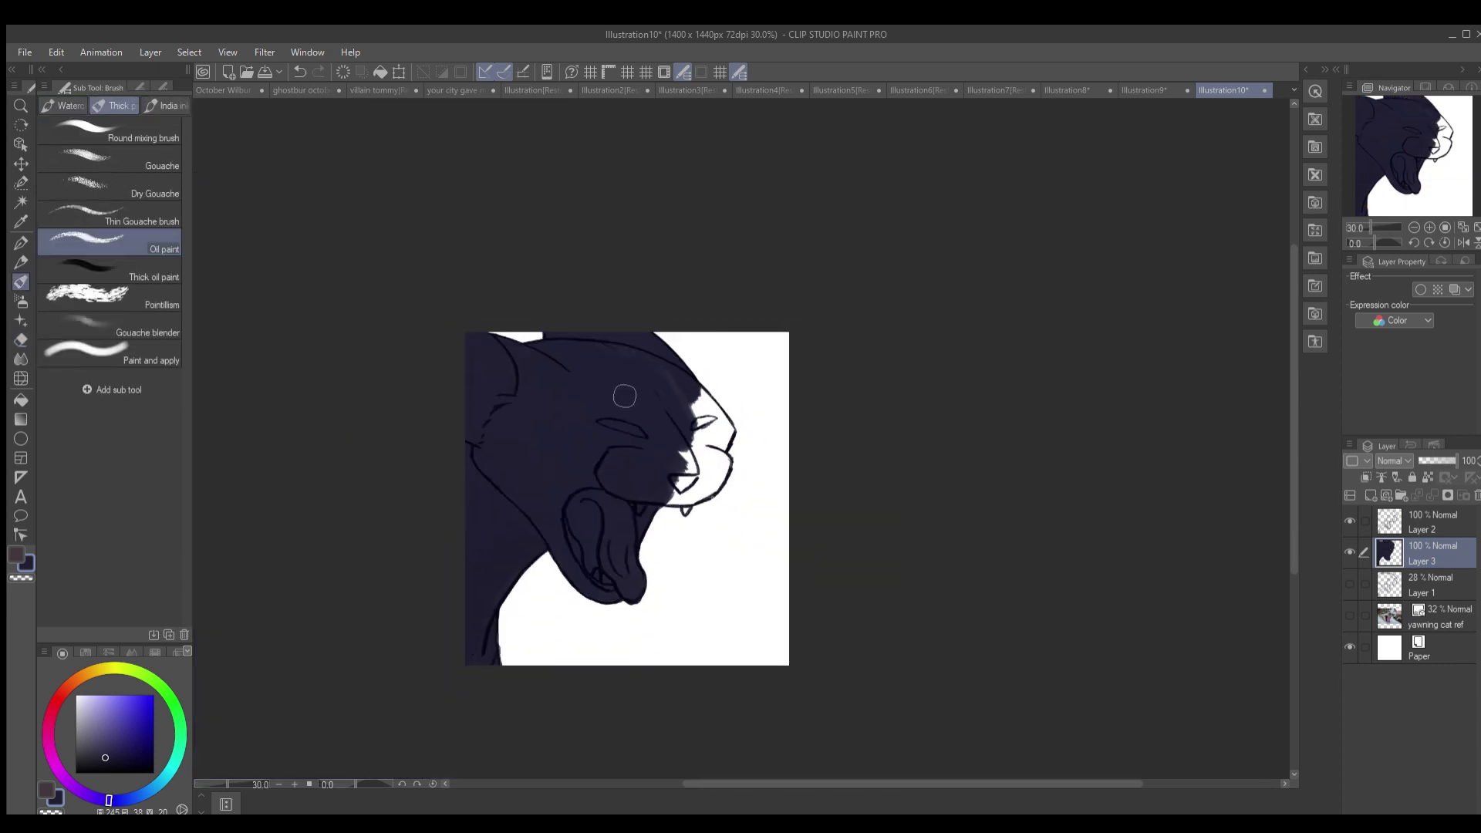
{"action": "scroll", "coordinate": [628, 298], "scroll_direction": "up", "scroll_amount": 5}
{"action": "mouse_move", "coordinate": [887, 416]}
{"action": "left_mouse_down"}
{"action": "mouse_move", "coordinate": [925, 470]}
{"action": "mouse_move", "coordinate": [859, 459]}
{"action": "mouse_move", "coordinate": [975, 462]}
{"action": "mouse_move", "coordinate": [766, 661]}
{"action": "mouse_move", "coordinate": [713, 683]}
{"action": "left_mouse_up"}
{"action": "scroll", "coordinate": [851, 422], "scroll_direction": "down", "scroll_amount": 3}
{"action": "scroll", "coordinate": [851, 423], "scroll_direction": "down", "scroll_amount": 2}
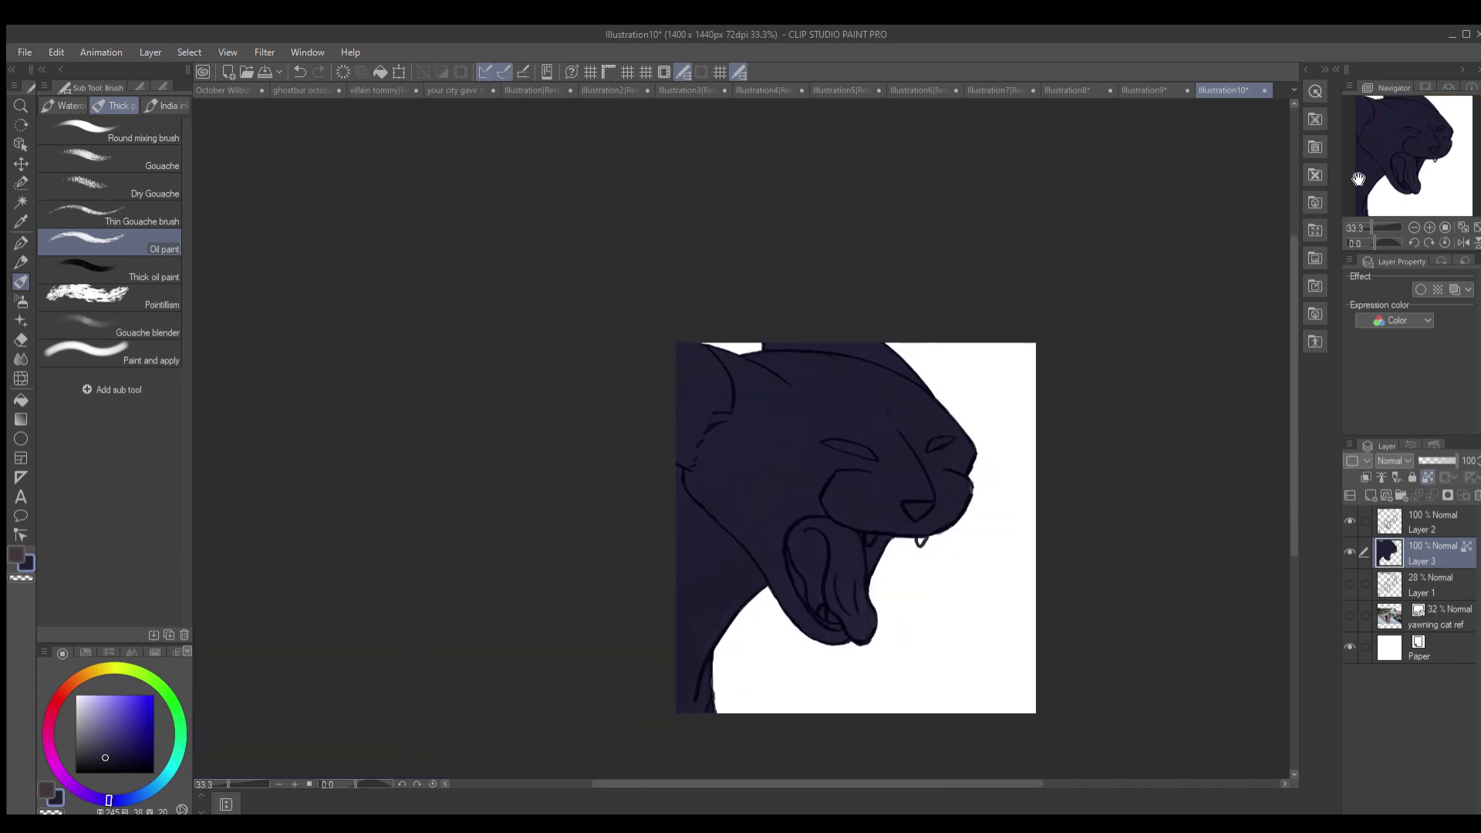
- Paint the far half of the face light grey, from the top of the head down past the nose to the chin
{"action": "scroll", "coordinate": [951, 609], "scroll_direction": "up", "scroll_amount": 5}
{"action": "key", "text": "x"}
{"action": "mouse_move", "coordinate": [779, 278]}
{"action": "left_mouse_down"}
{"action": "mouse_move", "coordinate": [864, 494]}
{"action": "mouse_move", "coordinate": [899, 489]}
{"action": "mouse_move", "coordinate": [930, 569]}
{"action": "mouse_move", "coordinate": [779, 262]}
{"action": "mouse_move", "coordinate": [826, 430]}
{"action": "mouse_move", "coordinate": [747, 321]}
{"action": "mouse_move", "coordinate": [406, 203]}
{"action": "left_mouse_up"}
{"action": "scroll", "coordinate": [932, 370], "scroll_direction": "down", "scroll_amount": 4}
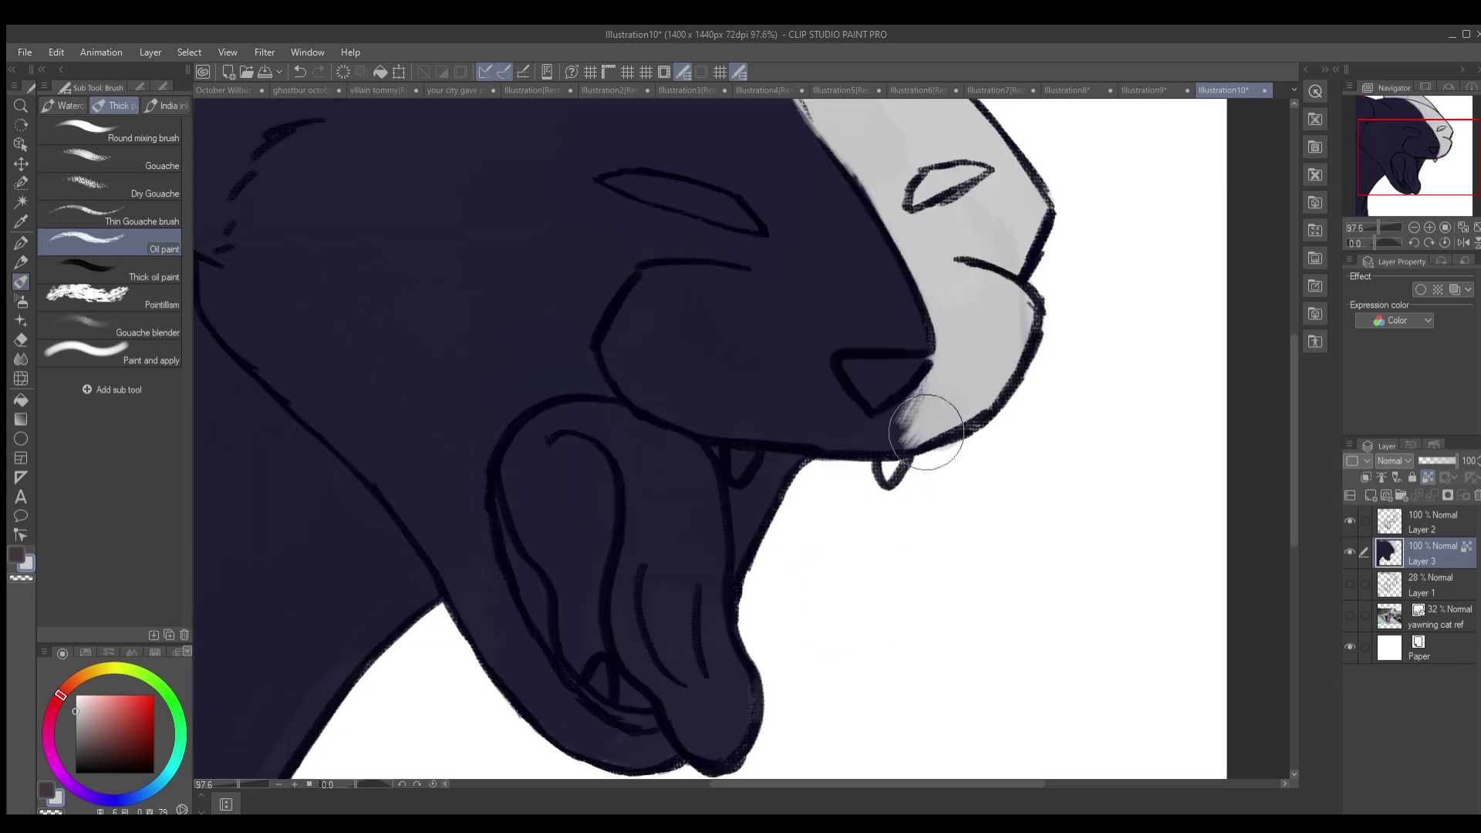
{"action": "left_click", "coordinate": [866, 370], "text": "alt"}
{"action": "scroll", "coordinate": [909, 330], "scroll_direction": "up", "scroll_amount": 3}
{"action": "left_click", "coordinate": [1364, 172]}
{"action": "left_click_drag", "start_coordinate": [1364, 173], "coordinate": [1364, 177]}
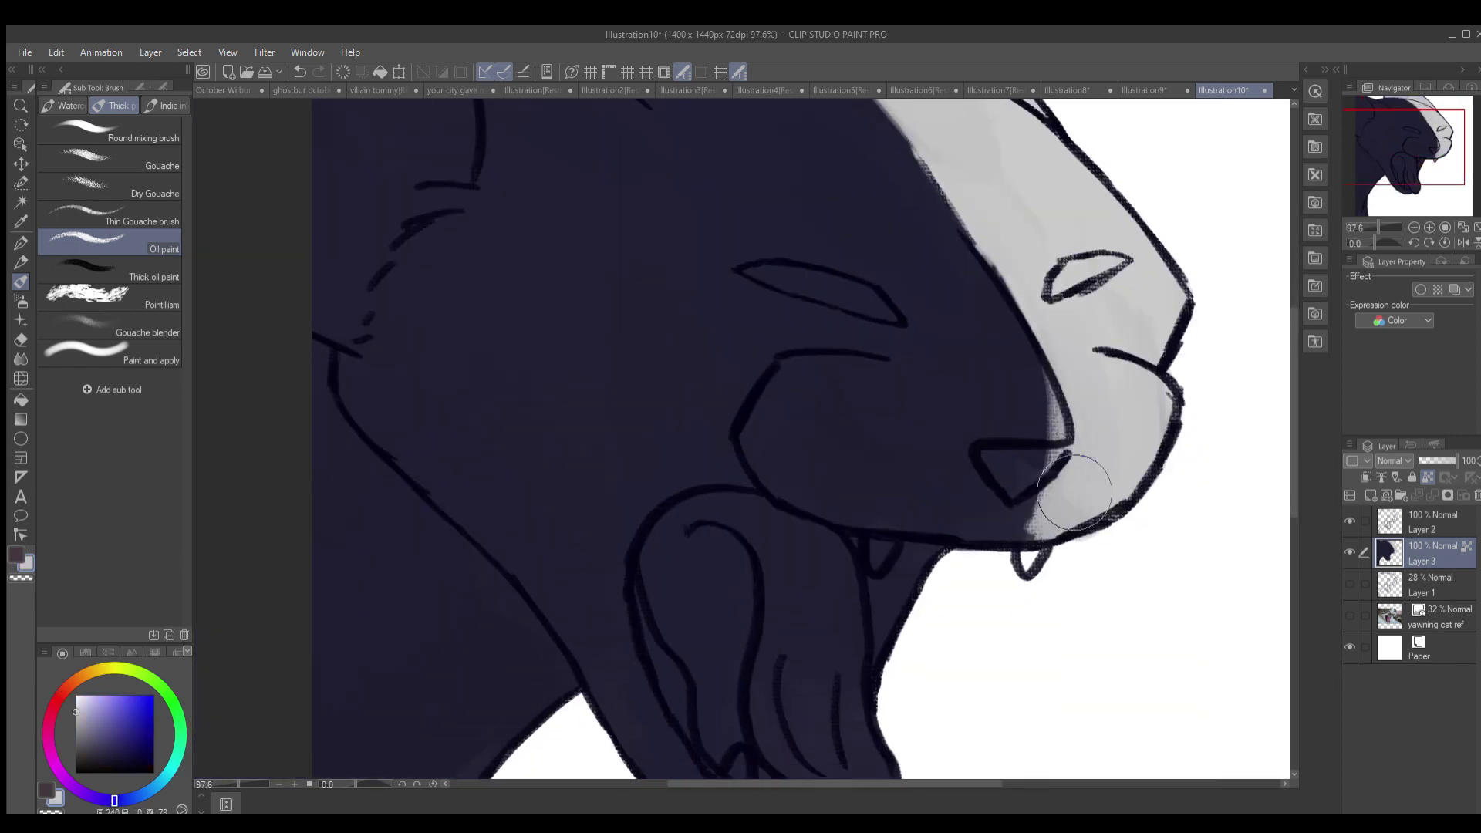
{"action": "scroll", "coordinate": [1018, 371], "scroll_direction": "down", "scroll_amount": 4}
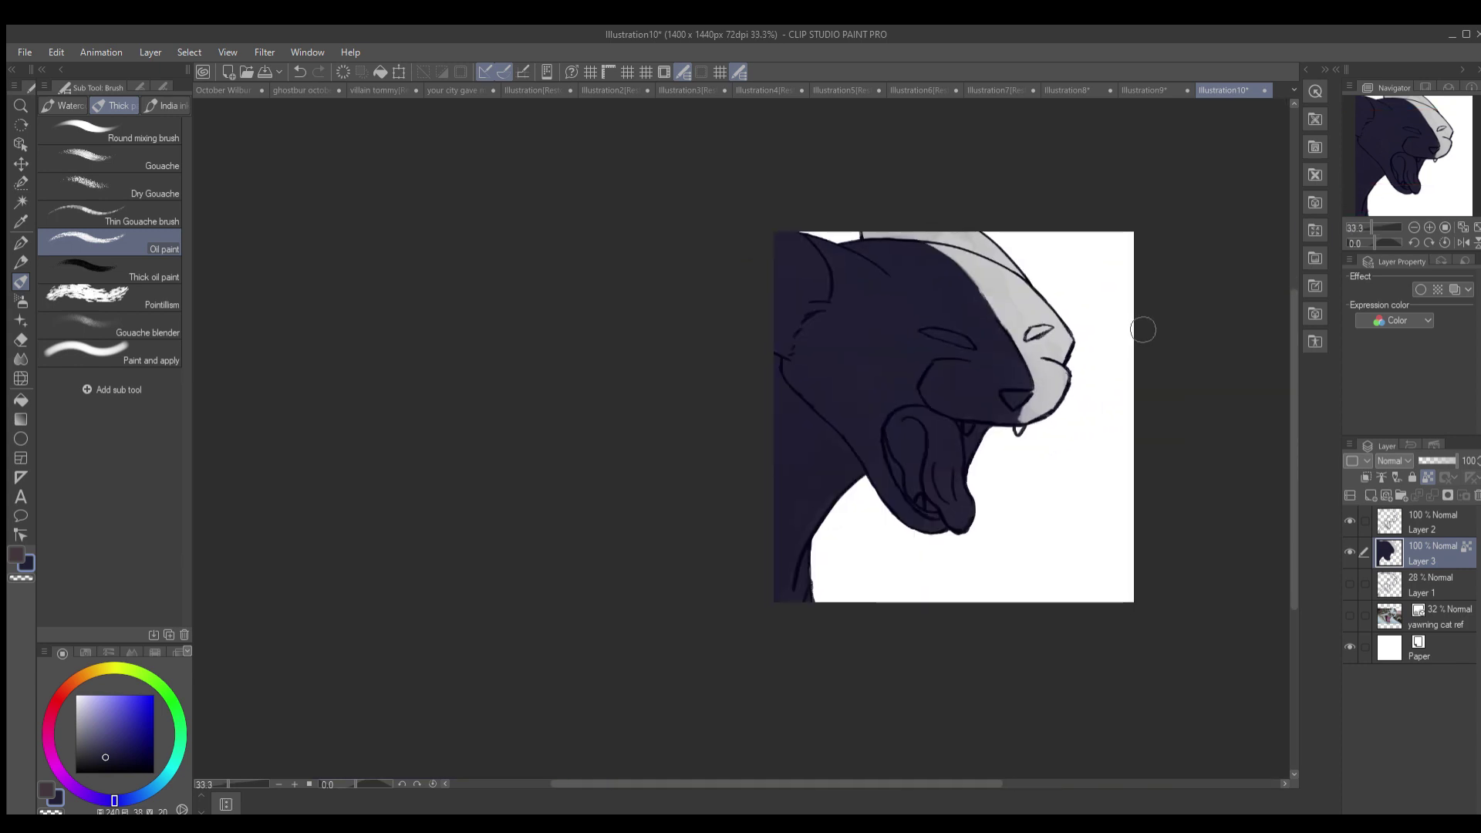
- Fill the front fang below the muzzle with dark navy and lock the layer's transparent pixels again
{"action": "scroll", "coordinate": [1044, 430], "scroll_direction": "up", "scroll_amount": 8}
{"action": "key", "text": "e"}
{"action": "key", "text": "b"}
{"action": "left_click_drag", "start_coordinate": [865, 419], "coordinate": [854, 422]}
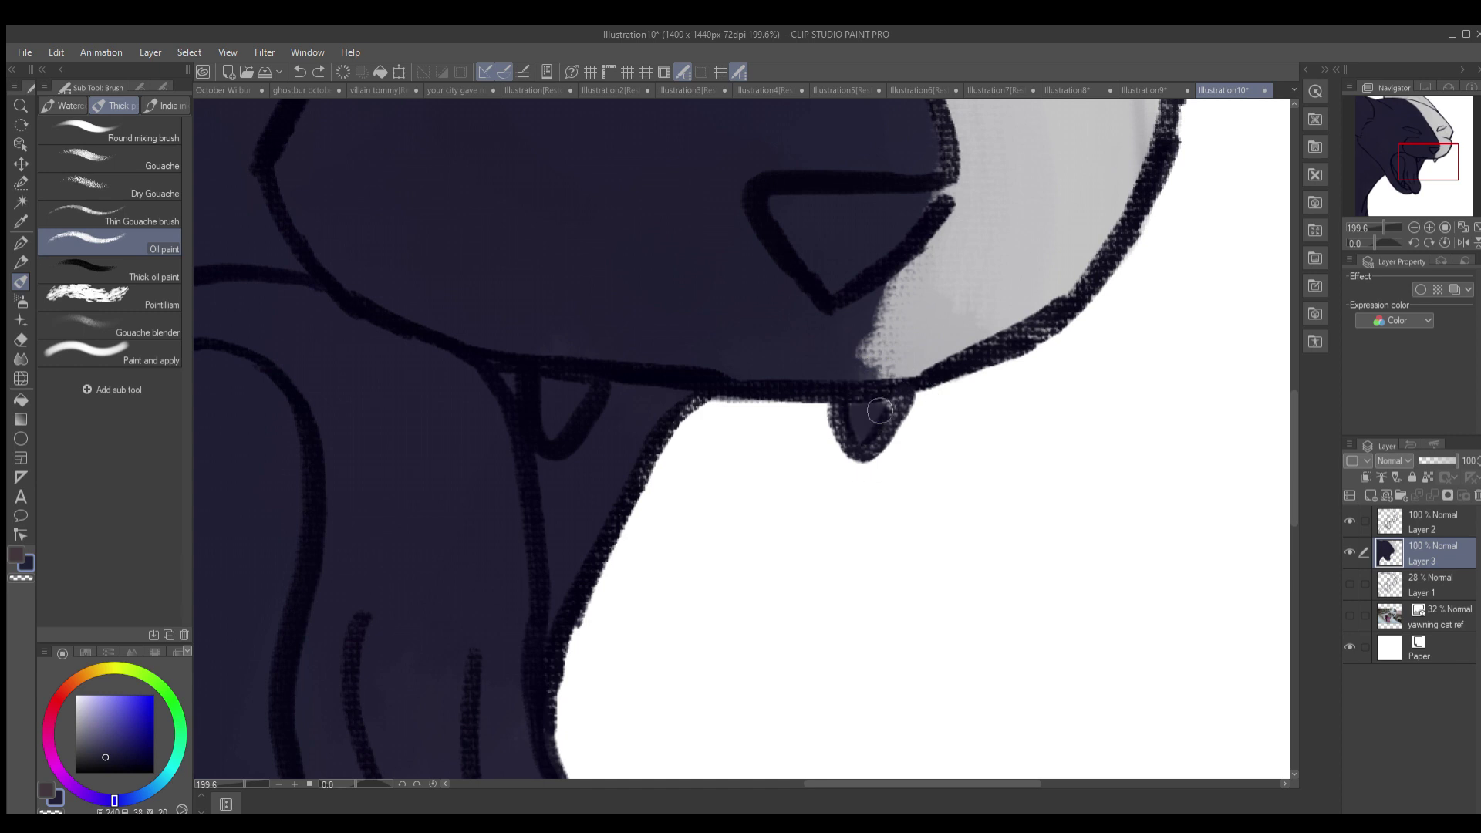
{"action": "left_click", "coordinate": [1427, 477]}
{"action": "scroll", "coordinate": [1082, 234], "scroll_direction": "down", "scroll_amount": 4}
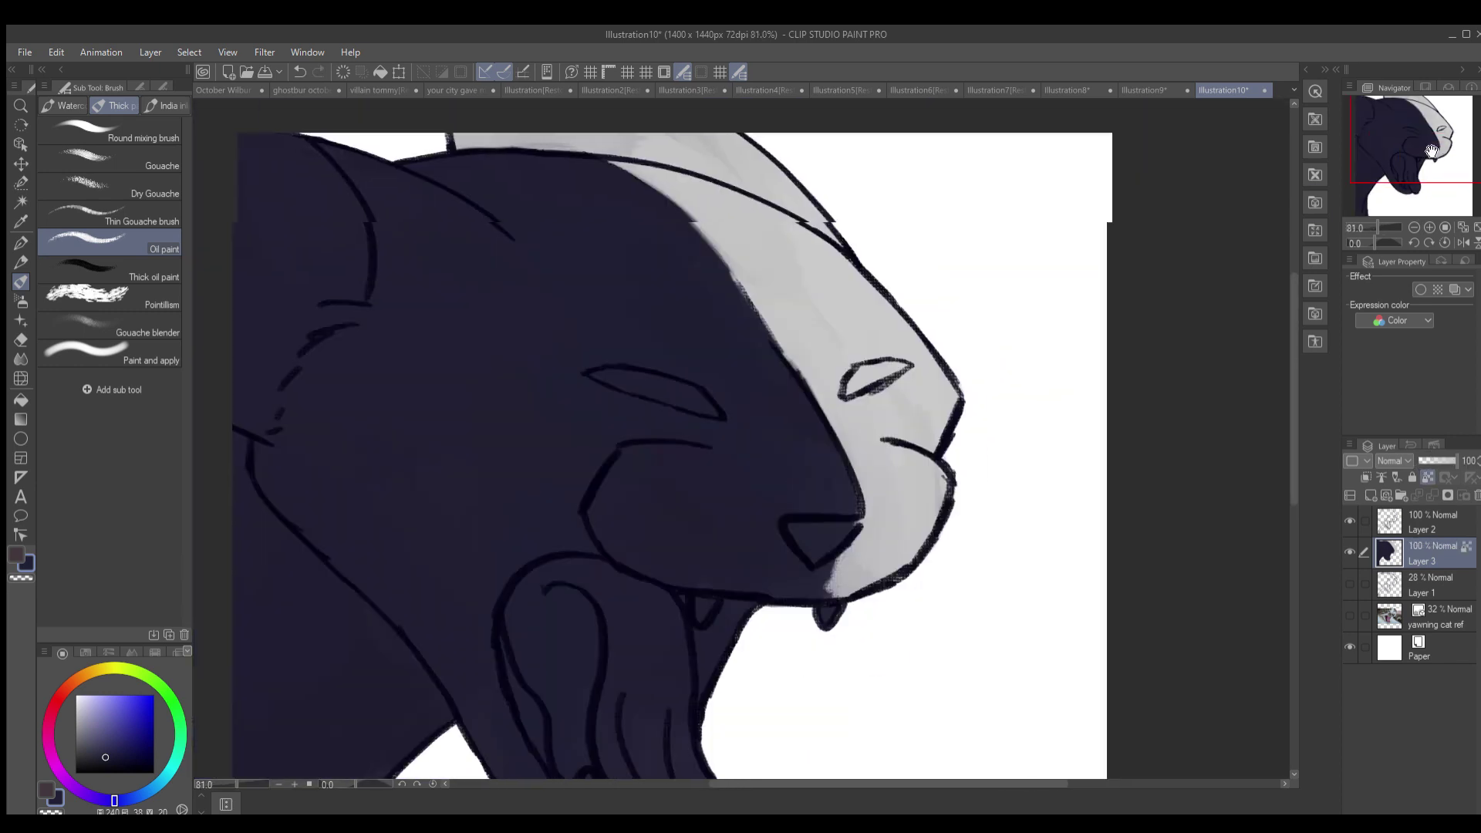
- Add a new layer above the base colours and fill the near eye with bright red
{"action": "left_click", "coordinate": [56, 701]}
{"action": "left_click", "coordinate": [153, 710]}
{"action": "scroll", "coordinate": [760, 340], "scroll_direction": "up", "scroll_amount": 4}
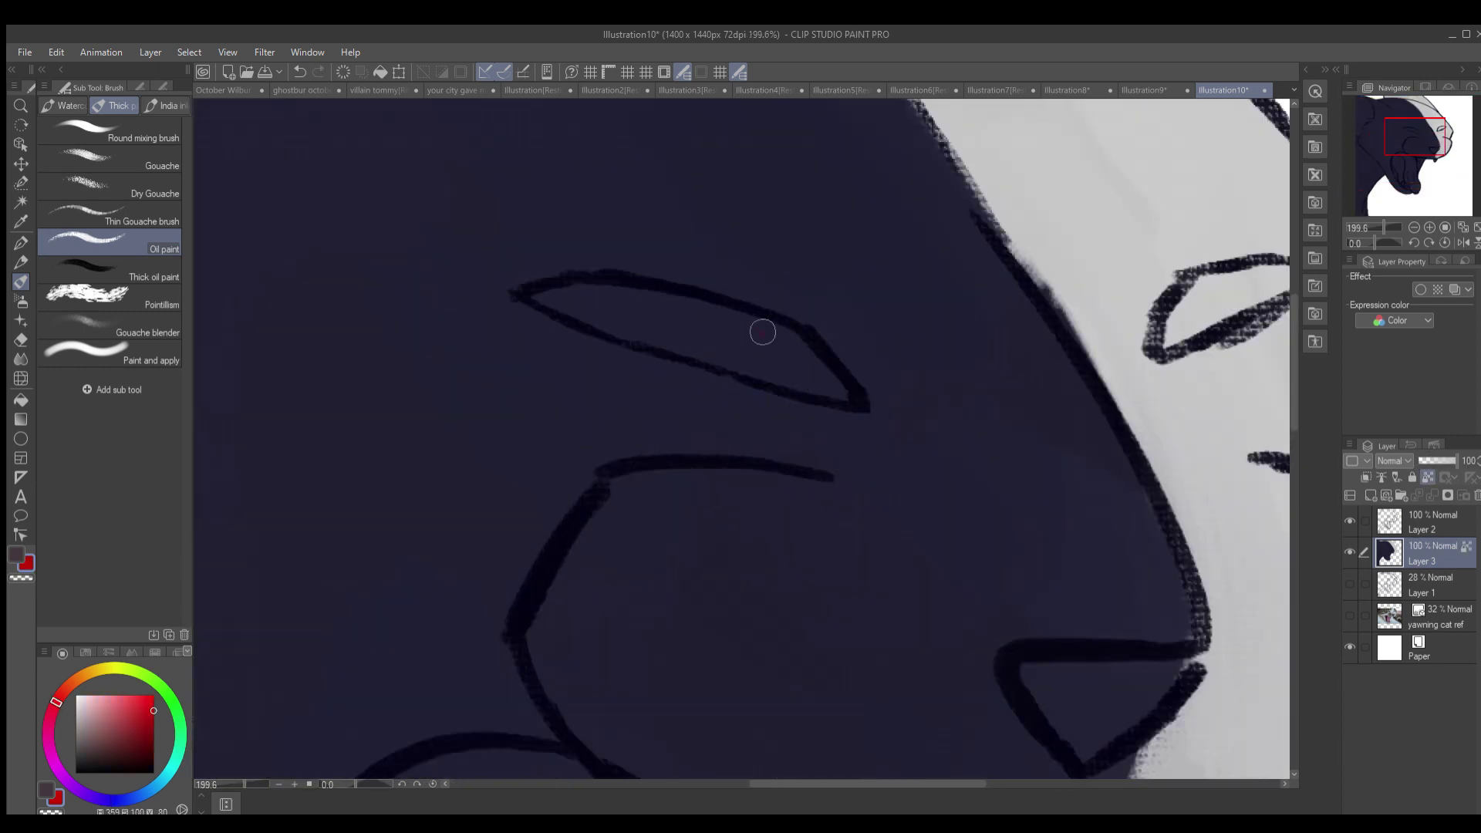
{"action": "key", "text": "ctrl+shift+n"}
{"action": "mouse_move", "coordinate": [771, 330]}
{"action": "left_mouse_down"}
{"action": "mouse_move", "coordinate": [765, 372]}
{"action": "mouse_move", "coordinate": [570, 310]}
{"action": "mouse_move", "coordinate": [616, 316]}
{"action": "left_mouse_up"}
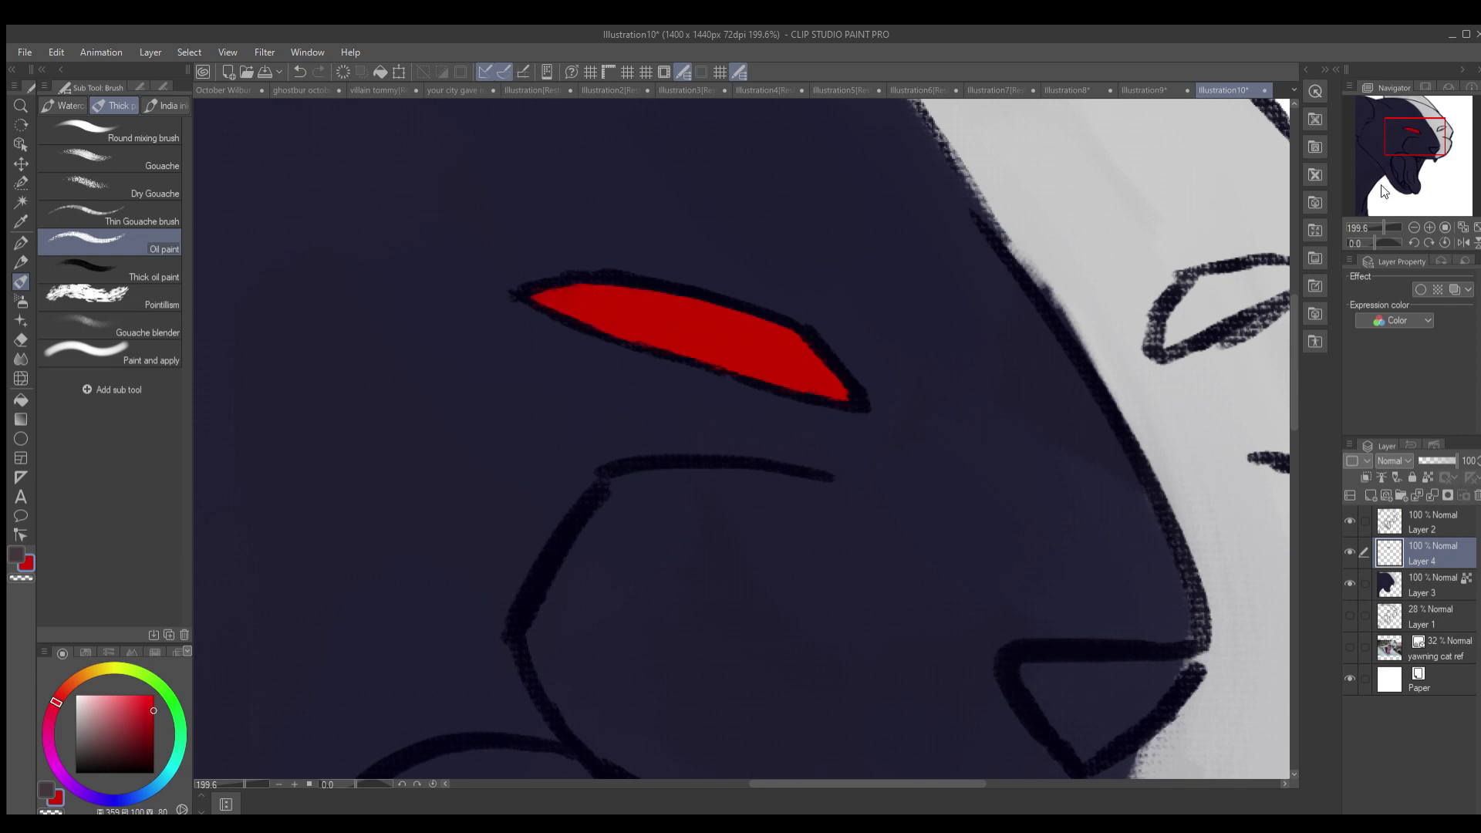
- Fill the far eye on the grey half of the face with bright green
{"action": "left_click_drag", "start_coordinate": [836, 482], "coordinate": [489, 529]}
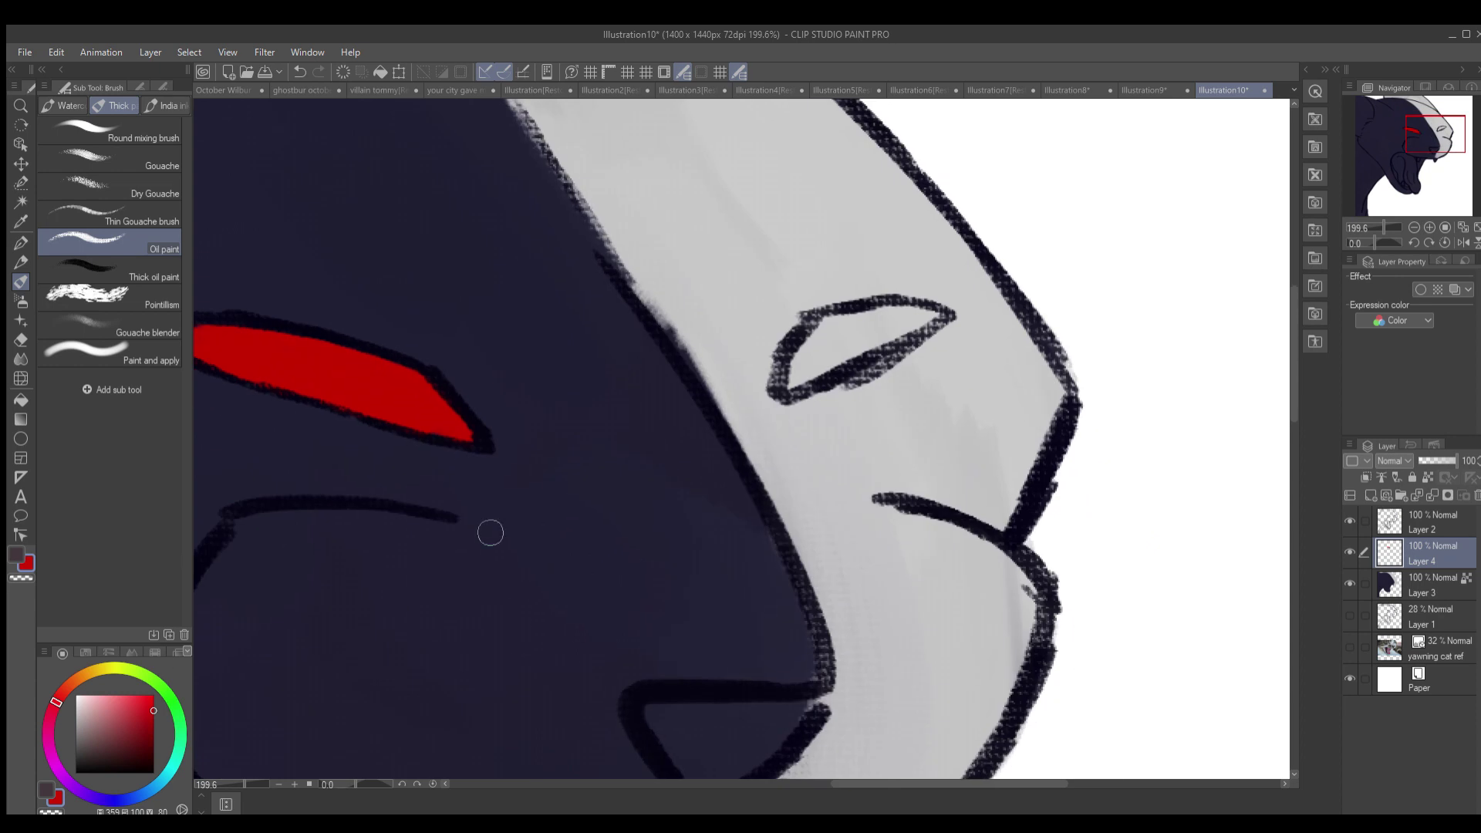
{"action": "left_click", "coordinate": [166, 693]}
{"action": "left_click", "coordinate": [140, 733]}
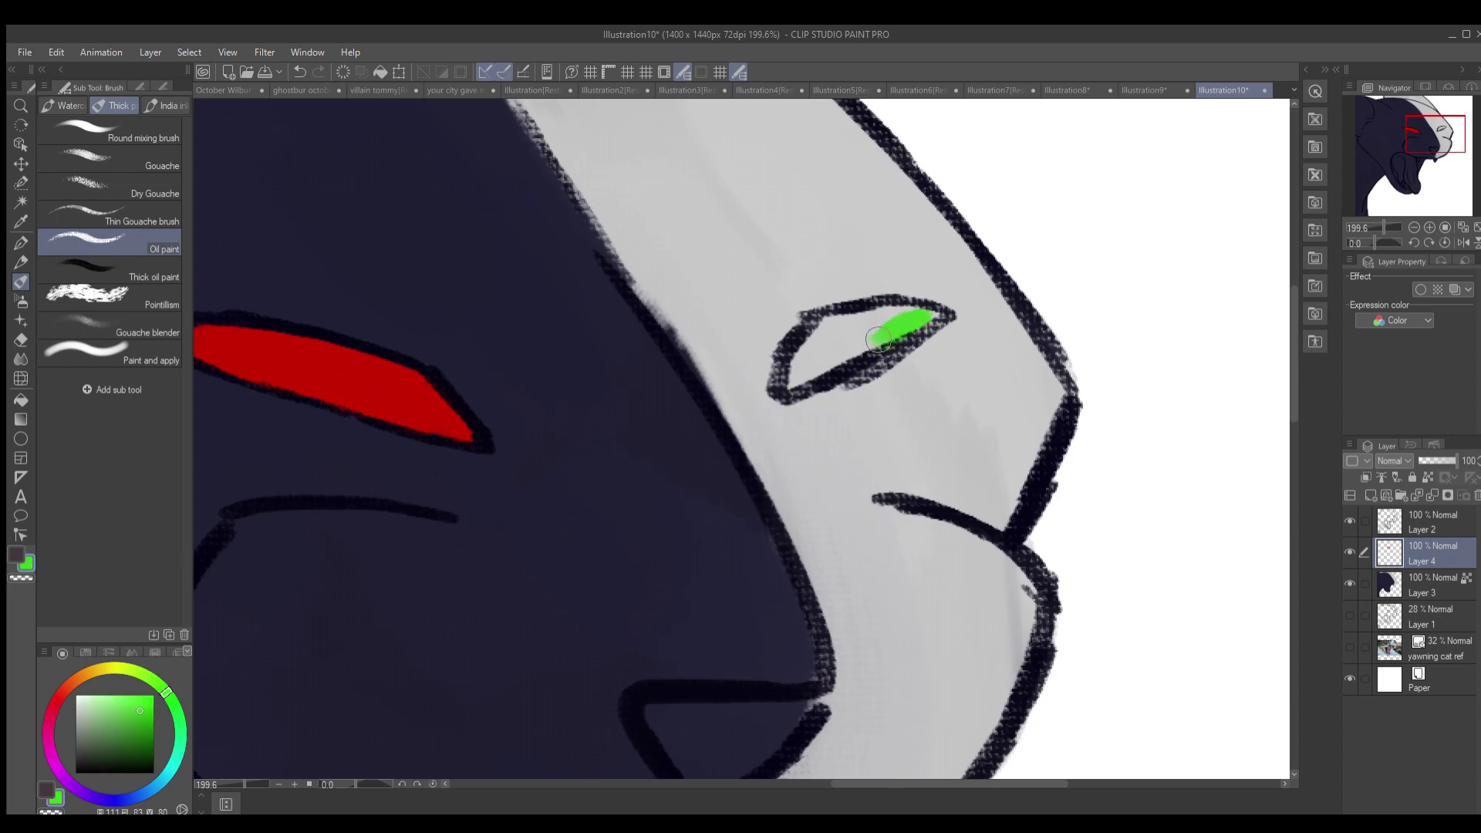
{"action": "left_click_drag", "start_coordinate": [877, 339], "coordinate": [926, 312]}
{"action": "left_click_drag", "start_coordinate": [246, 555], "coordinate": [547, 582]}
{"action": "mouse_move", "coordinate": [1091, 420]}
{"action": "left_mouse_down"}
{"action": "mouse_move", "coordinate": [1153, 351]}
{"action": "mouse_move", "coordinate": [1103, 401]}
{"action": "left_mouse_up"}
- Lock Layer 4's transparent pixels and shade the corners and centre of the red eye with darker red
{"action": "left_click_drag", "start_coordinate": [514, 435], "coordinate": [707, 466]}
{"action": "left_click", "coordinate": [910, 463], "text": "alt"}
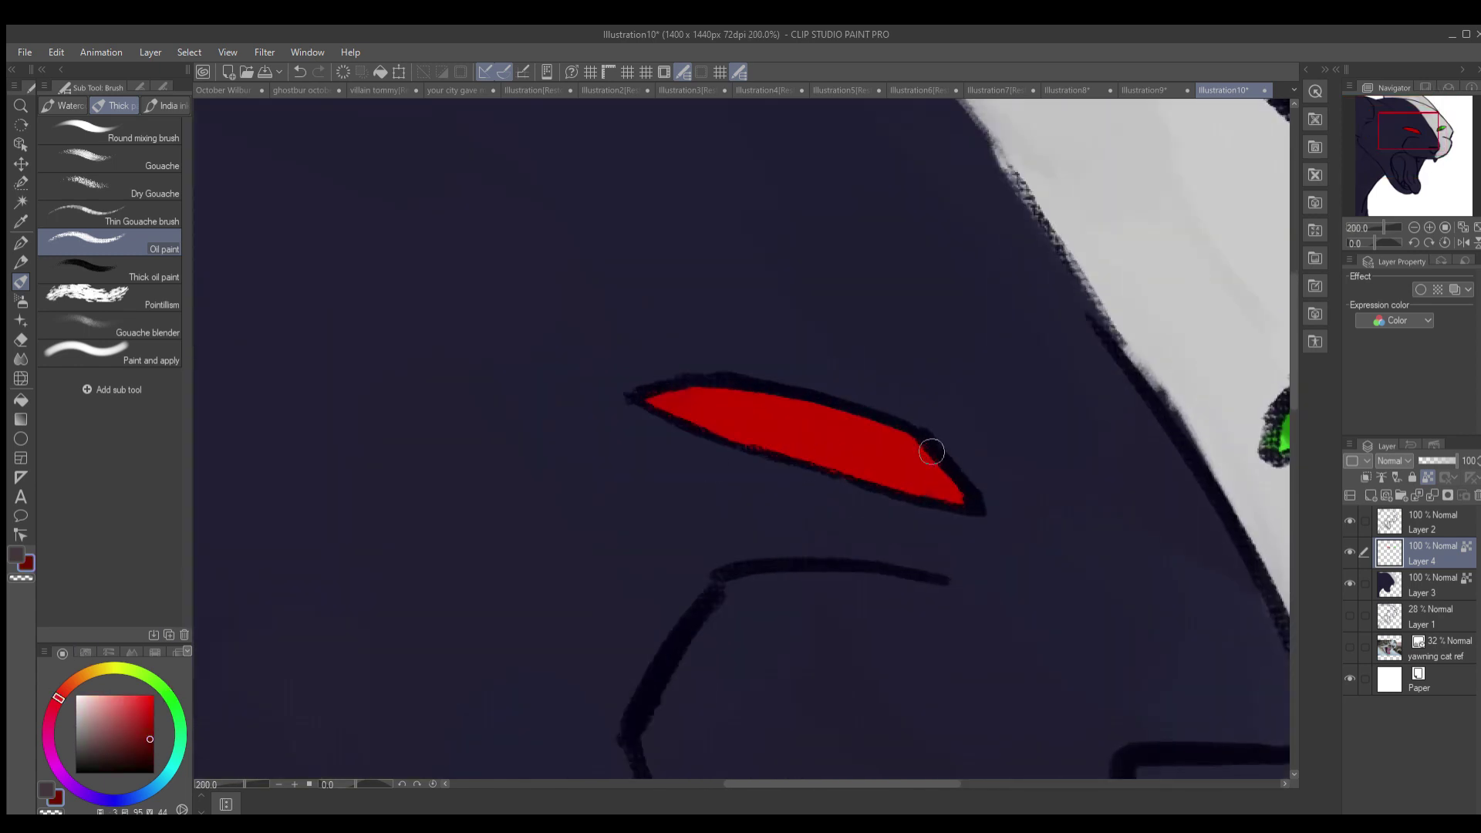
{"action": "left_click_drag", "start_coordinate": [931, 452], "coordinate": [697, 430]}
{"action": "scroll", "coordinate": [697, 430], "scroll_direction": "down", "scroll_amount": 2}
{"action": "scroll", "coordinate": [843, 539], "scroll_direction": "up", "scroll_amount": 4}
{"action": "left_click_drag", "start_coordinate": [802, 478], "coordinate": [740, 648]}
{"action": "scroll", "coordinate": [776, 592], "scroll_direction": "down", "scroll_amount": 3}
- Shade the inner part of the green eye with darker green and add a bright green accent
{"action": "scroll", "coordinate": [1002, 555], "scroll_direction": "up", "scroll_amount": 3}
{"action": "left_click", "coordinate": [795, 609], "text": "alt"}
{"action": "left_click", "coordinate": [148, 729]}
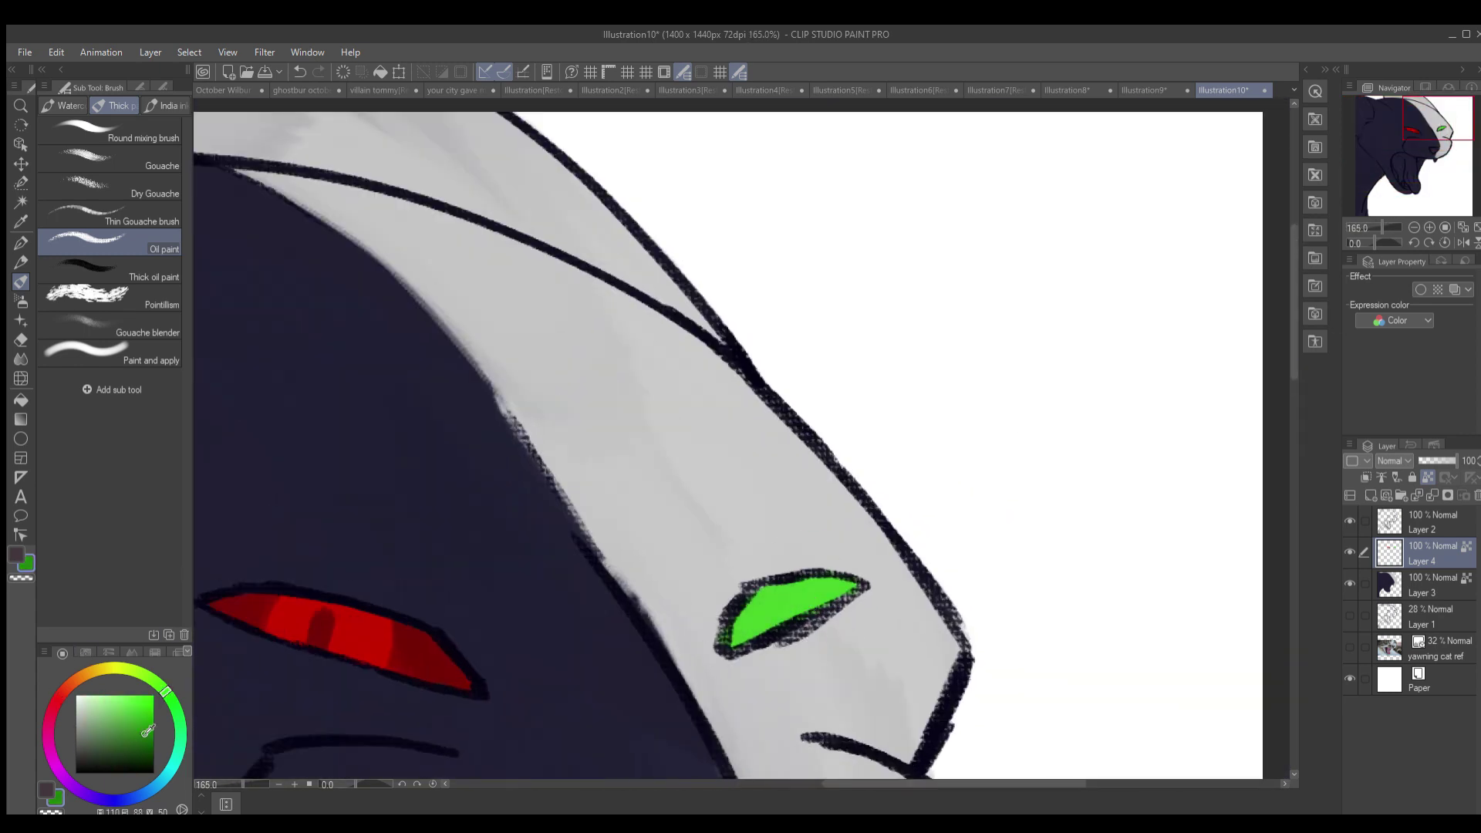
{"action": "left_click_drag", "start_coordinate": [785, 596], "coordinate": [743, 622]}
{"action": "scroll", "coordinate": [775, 619], "scroll_direction": "down", "scroll_amount": 1}
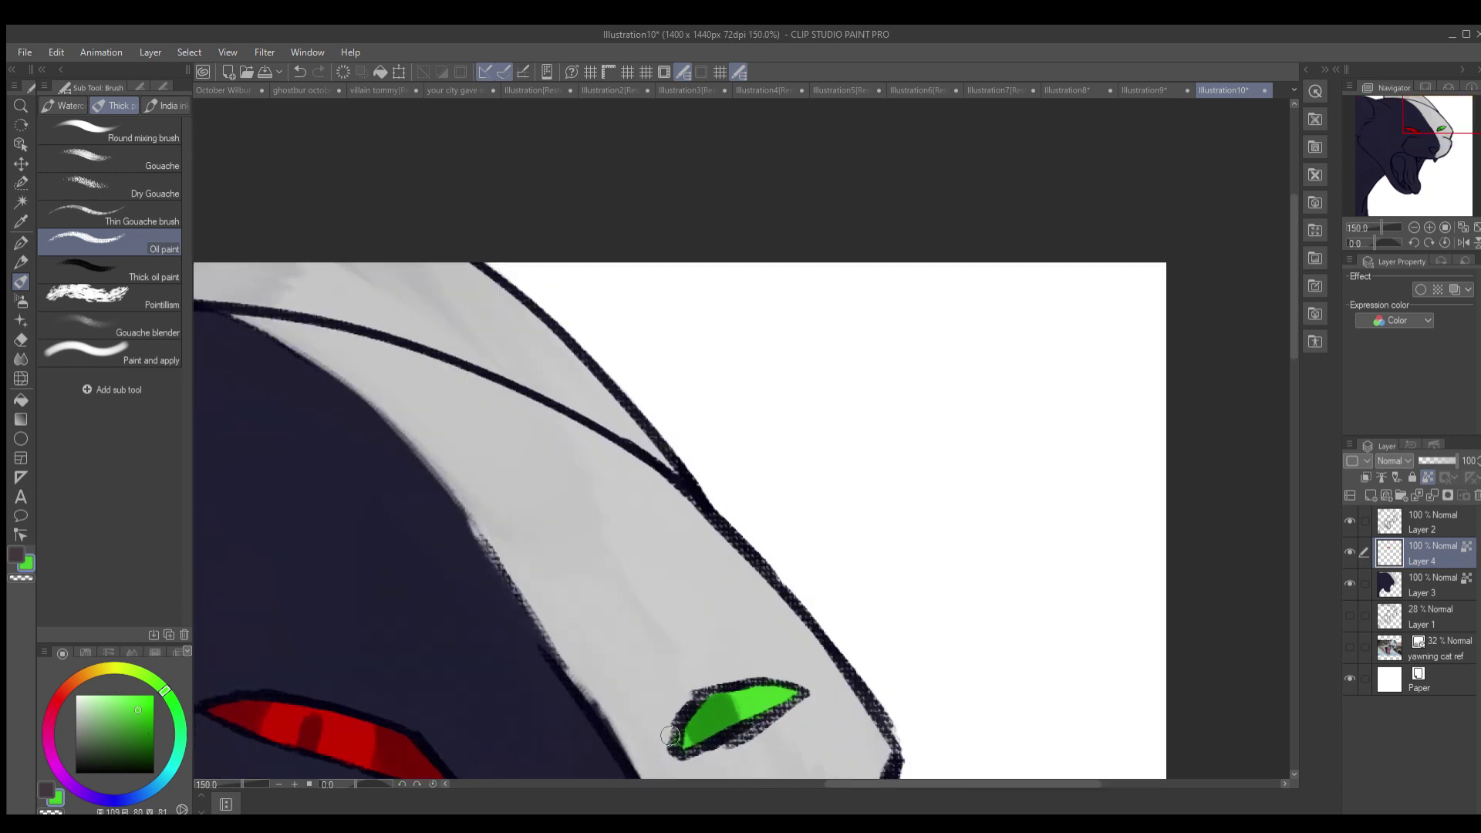
{"action": "scroll", "coordinate": [669, 735], "scroll_direction": "down", "scroll_amount": 5}
{"action": "scroll", "coordinate": [717, 703], "scroll_direction": "up", "scroll_amount": 7}
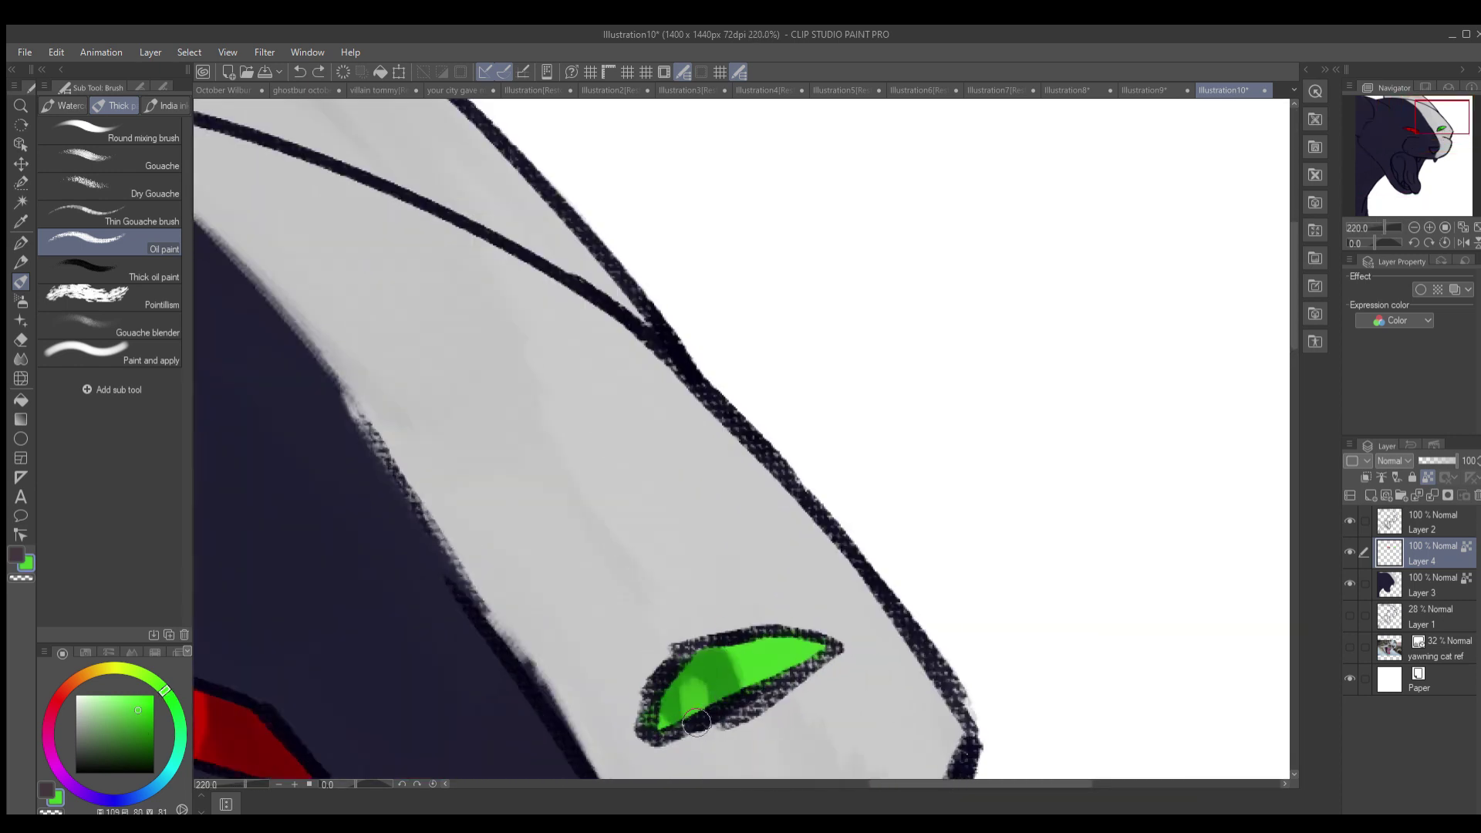
{"action": "scroll", "coordinate": [696, 721], "scroll_direction": "down", "scroll_amount": 6}
{"action": "scroll", "coordinate": [467, 411], "scroll_direction": "up", "scroll_amount": 3}
- Switch to Layer 3 and paint the front edge at the base of the neck light grey
{"action": "left_click", "coordinate": [467, 411], "text": "ctrl+shift"}
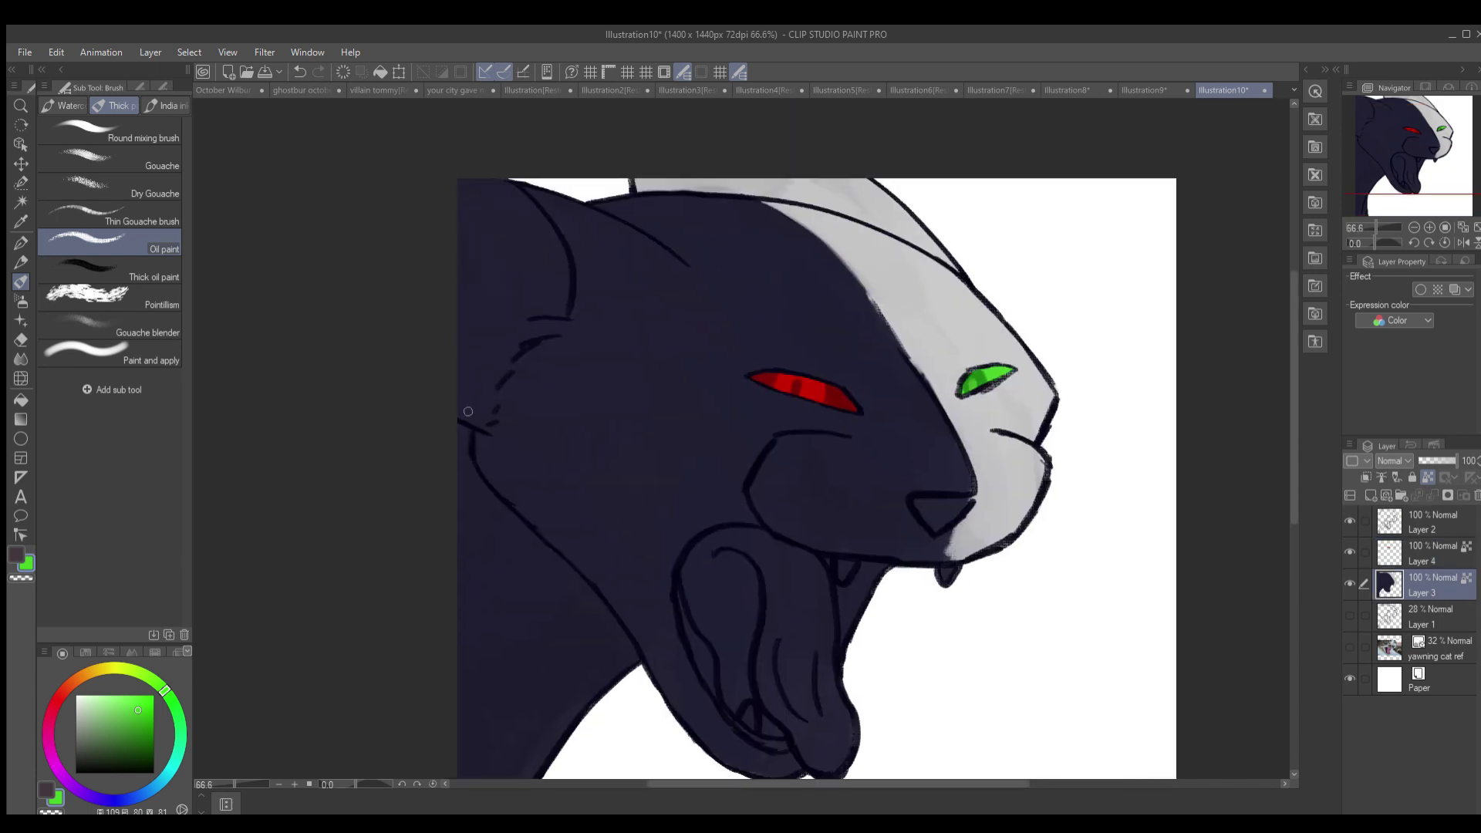
{"action": "scroll", "coordinate": [698, 624], "scroll_direction": "up", "scroll_amount": 3}
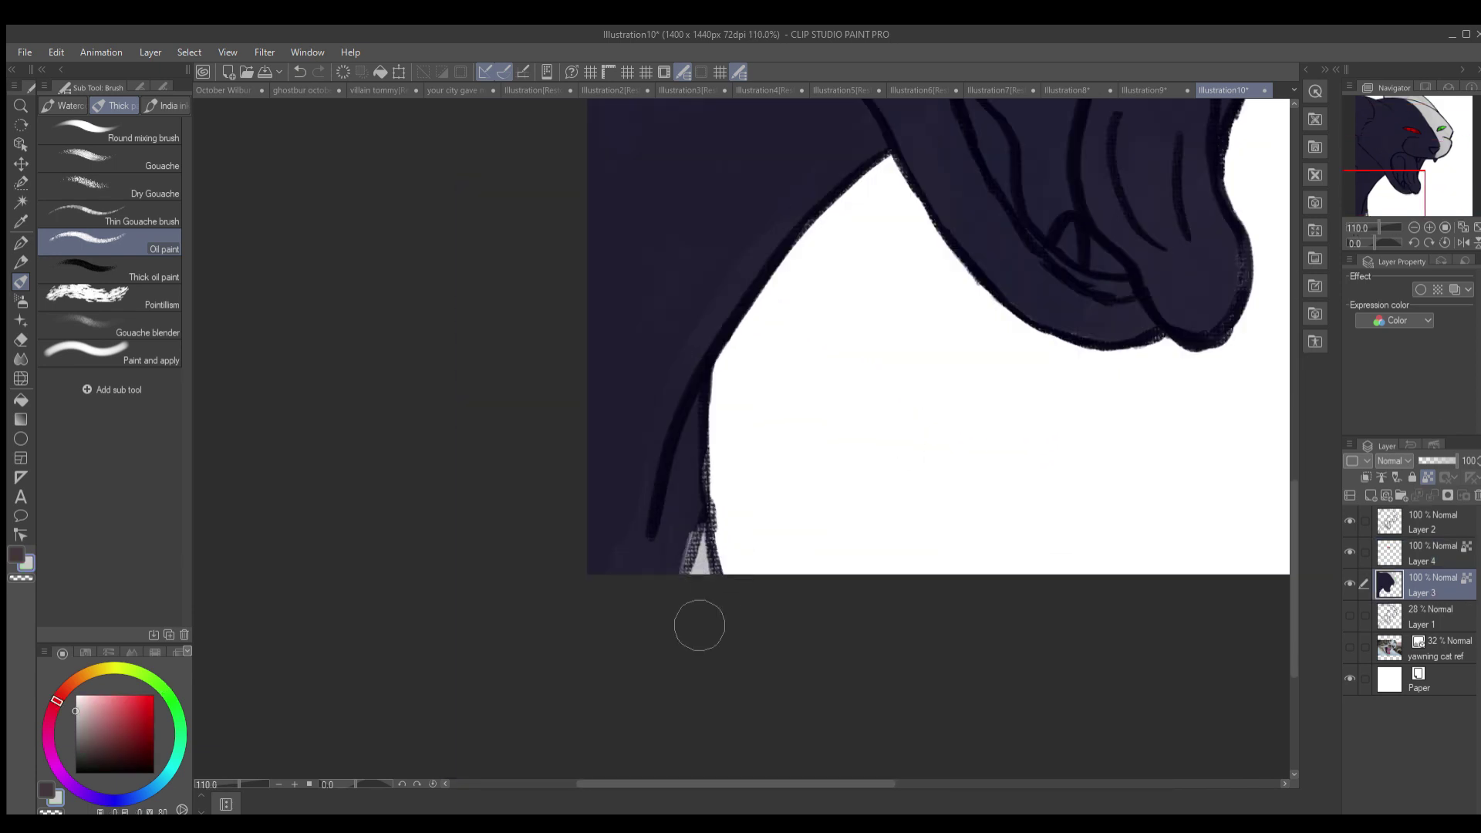
{"action": "mouse_move", "coordinate": [703, 412]}
{"action": "left_mouse_down"}
{"action": "mouse_move", "coordinate": [654, 621]}
{"action": "mouse_move", "coordinate": [696, 465]}
{"action": "mouse_move", "coordinate": [657, 597]}
{"action": "mouse_move", "coordinate": [676, 666]}
{"action": "mouse_move", "coordinate": [683, 535]}
{"action": "mouse_move", "coordinate": [702, 593]}
{"action": "mouse_move", "coordinate": [724, 581]}
{"action": "mouse_move", "coordinate": [759, 413]}
{"action": "mouse_move", "coordinate": [707, 506]}
{"action": "left_mouse_up"}
{"action": "scroll", "coordinate": [654, 609], "scroll_direction": "down", "scroll_amount": 5}
{"action": "scroll", "coordinate": [678, 601], "scroll_direction": "up", "scroll_amount": 5}
- Paint the outer part of the near ear's interior a more saturated deep blue
{"action": "left_click", "coordinate": [702, 586], "text": "alt"}
{"action": "left_click_drag", "start_coordinate": [1380, 227], "coordinate": [1362, 241]}
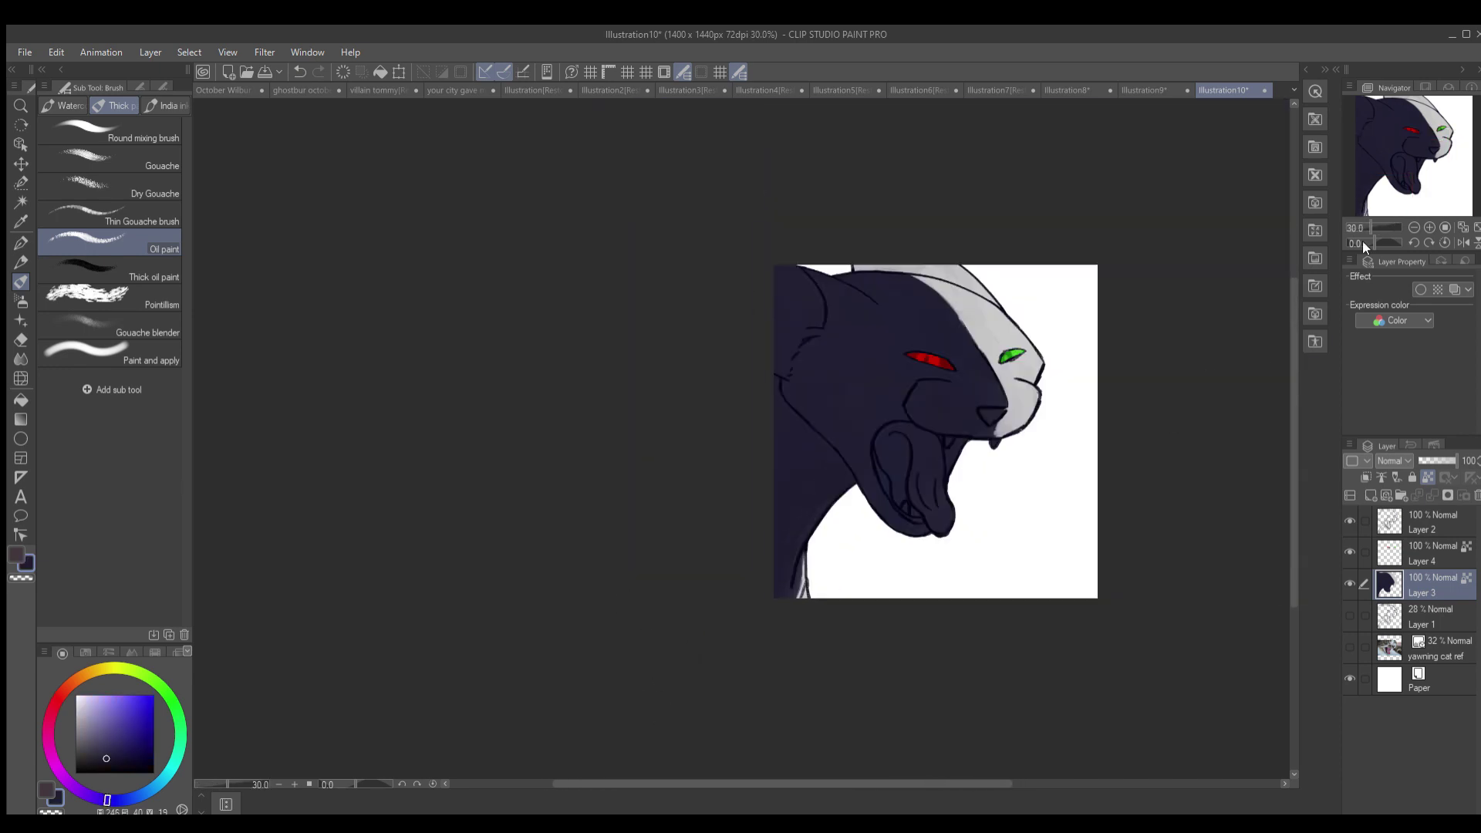
{"action": "scroll", "coordinate": [786, 308], "scroll_direction": "up", "scroll_amount": 10}
{"action": "left_click", "coordinate": [146, 743]}
{"action": "mouse_move", "coordinate": [771, 451]}
{"action": "left_mouse_down"}
{"action": "mouse_move", "coordinate": [786, 231]}
{"action": "mouse_move", "coordinate": [845, 346]}
{"action": "left_mouse_up"}
{"action": "scroll", "coordinate": [786, 231], "scroll_direction": "down", "scroll_amount": 3}
{"action": "left_click", "coordinate": [845, 346], "text": "alt"}
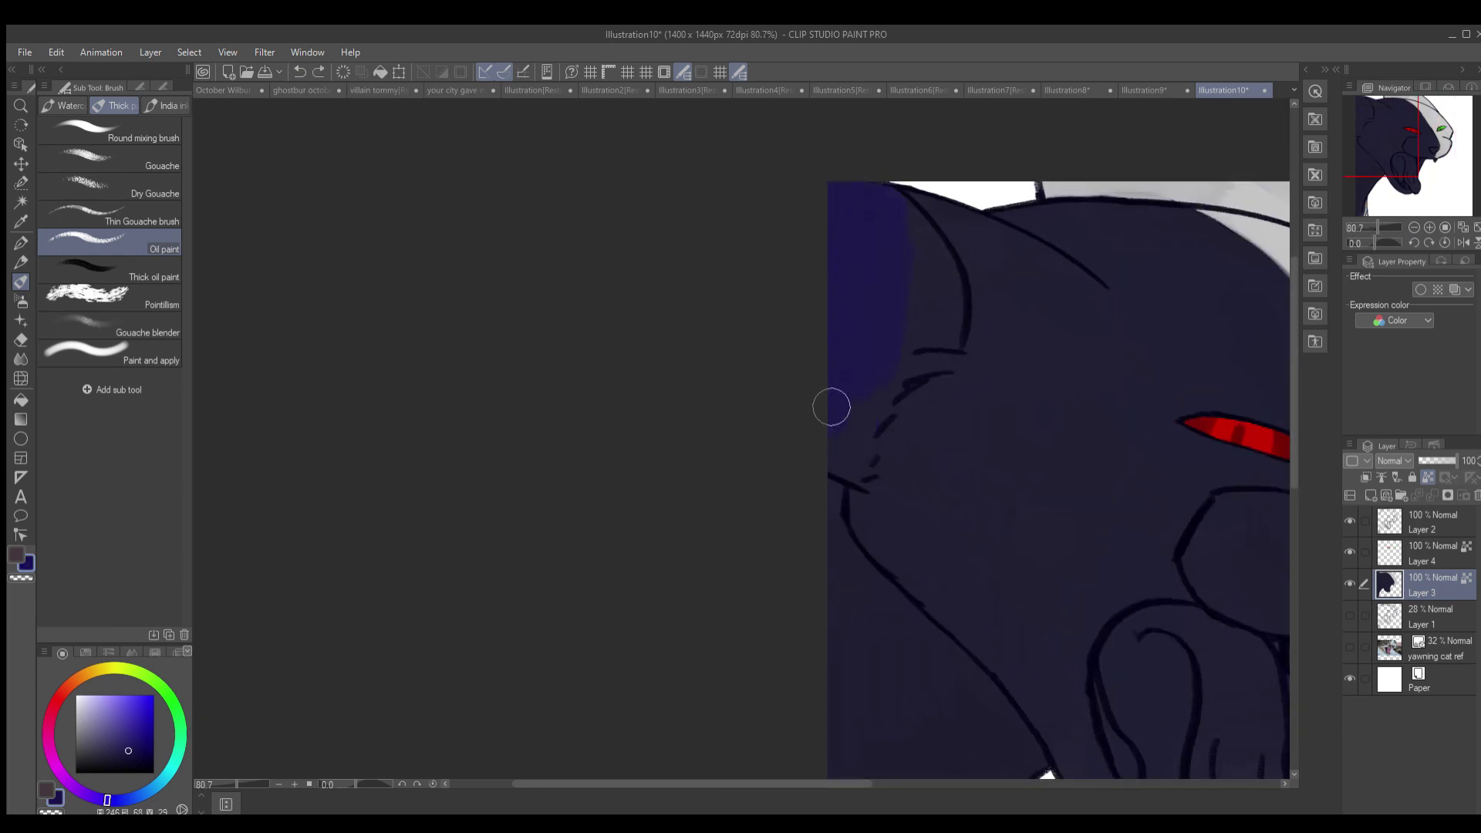
- Extend the deep blue across the rest of the inner ear up to its outline
{"action": "scroll", "coordinate": [882, 347], "scroll_direction": "up", "scroll_amount": 5}
{"action": "scroll", "coordinate": [763, 437], "scroll_direction": "down", "scroll_amount": 4}
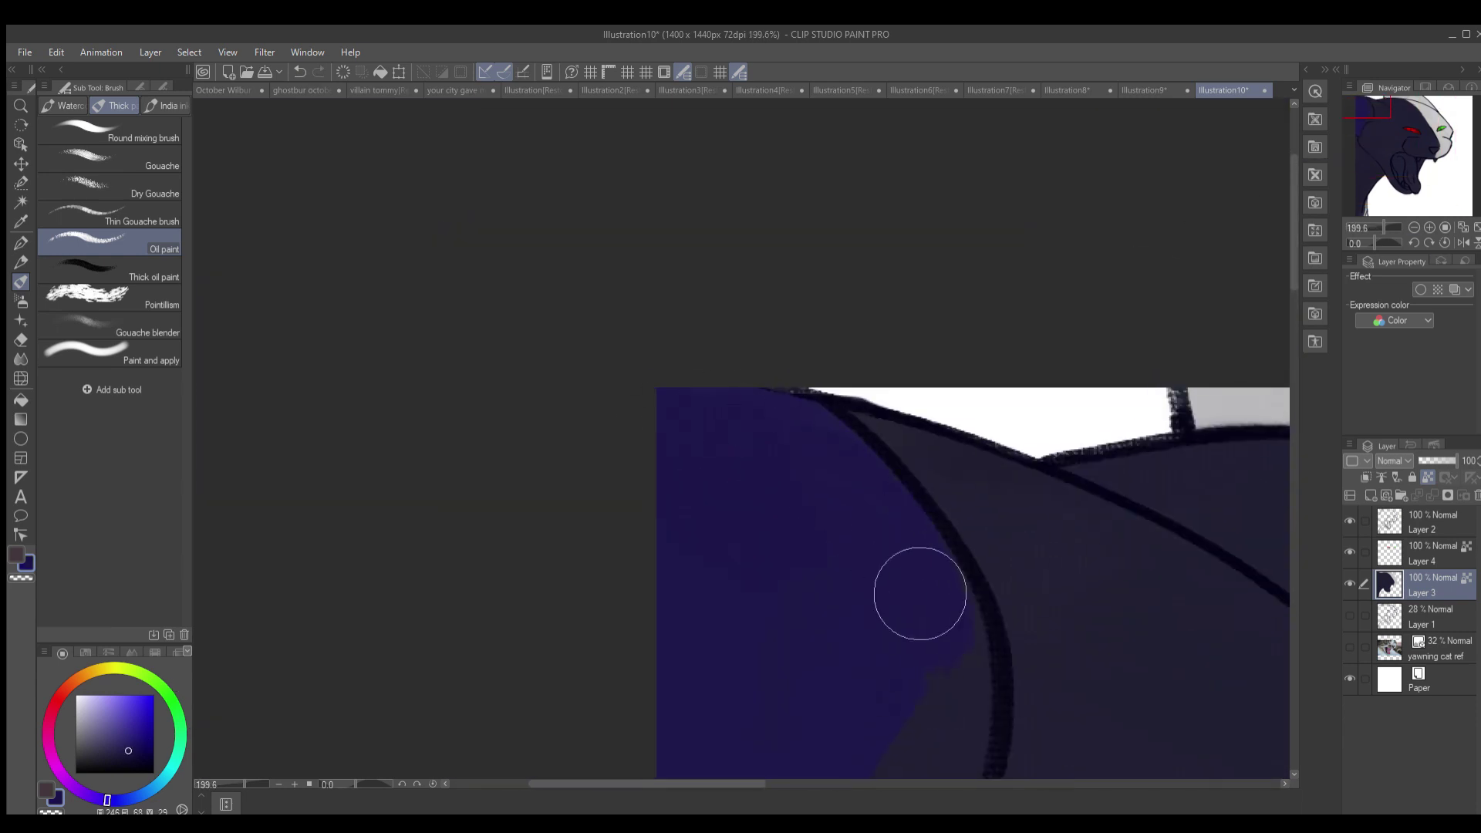
{"action": "scroll", "coordinate": [1366, 126], "scroll_direction": "up", "scroll_amount": 4}
{"action": "left_click", "coordinate": [1366, 126]}
{"action": "left_click_drag", "start_coordinate": [1366, 126], "coordinate": [1361, 125]}
{"action": "scroll", "coordinate": [940, 177], "scroll_direction": "down", "scroll_amount": 5}
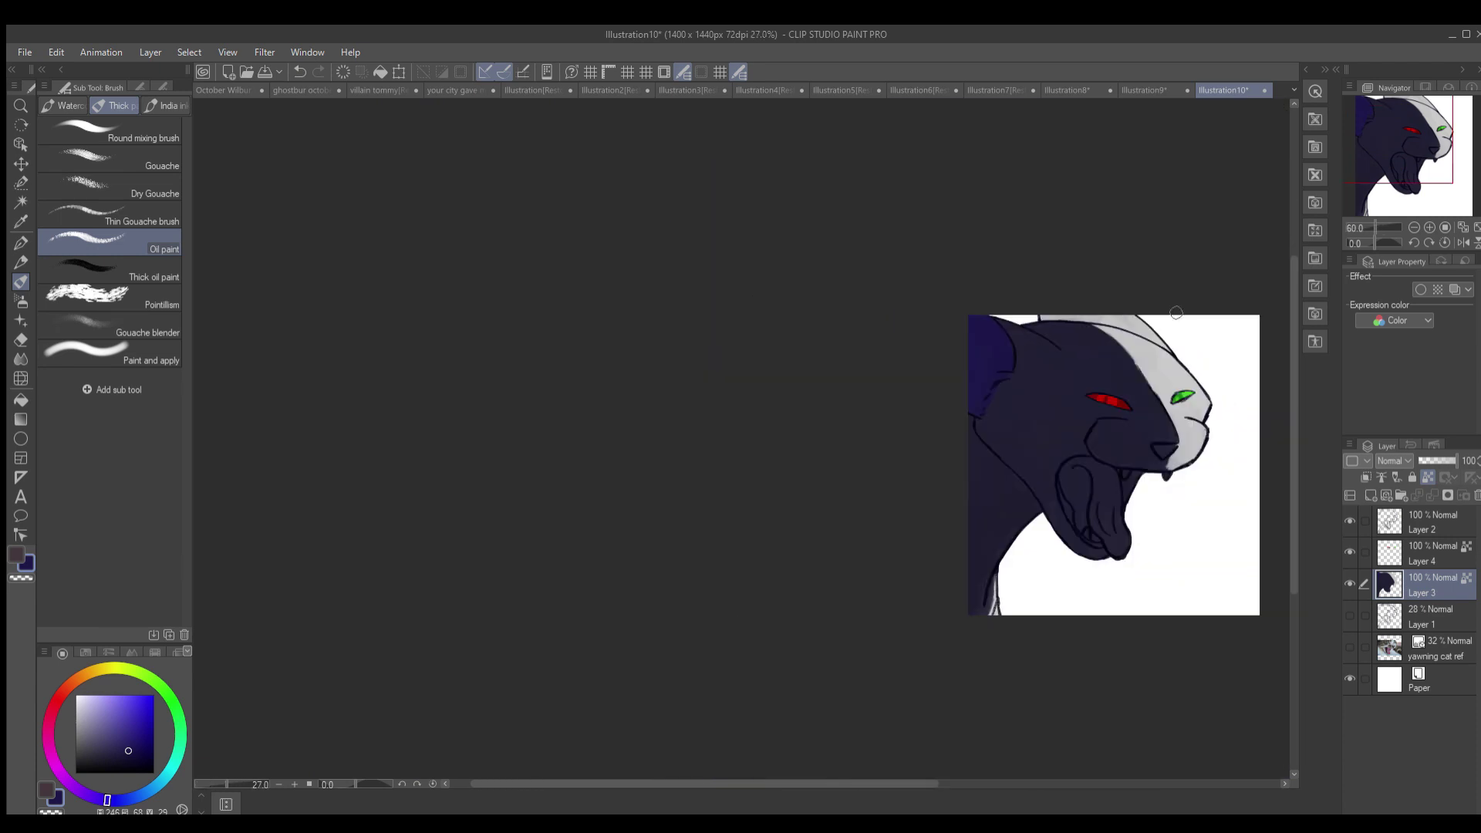
- Paint the whole open mouth, including the tongue, deep purple
{"action": "scroll", "coordinate": [1270, 396], "scroll_direction": "up", "scroll_amount": 4}
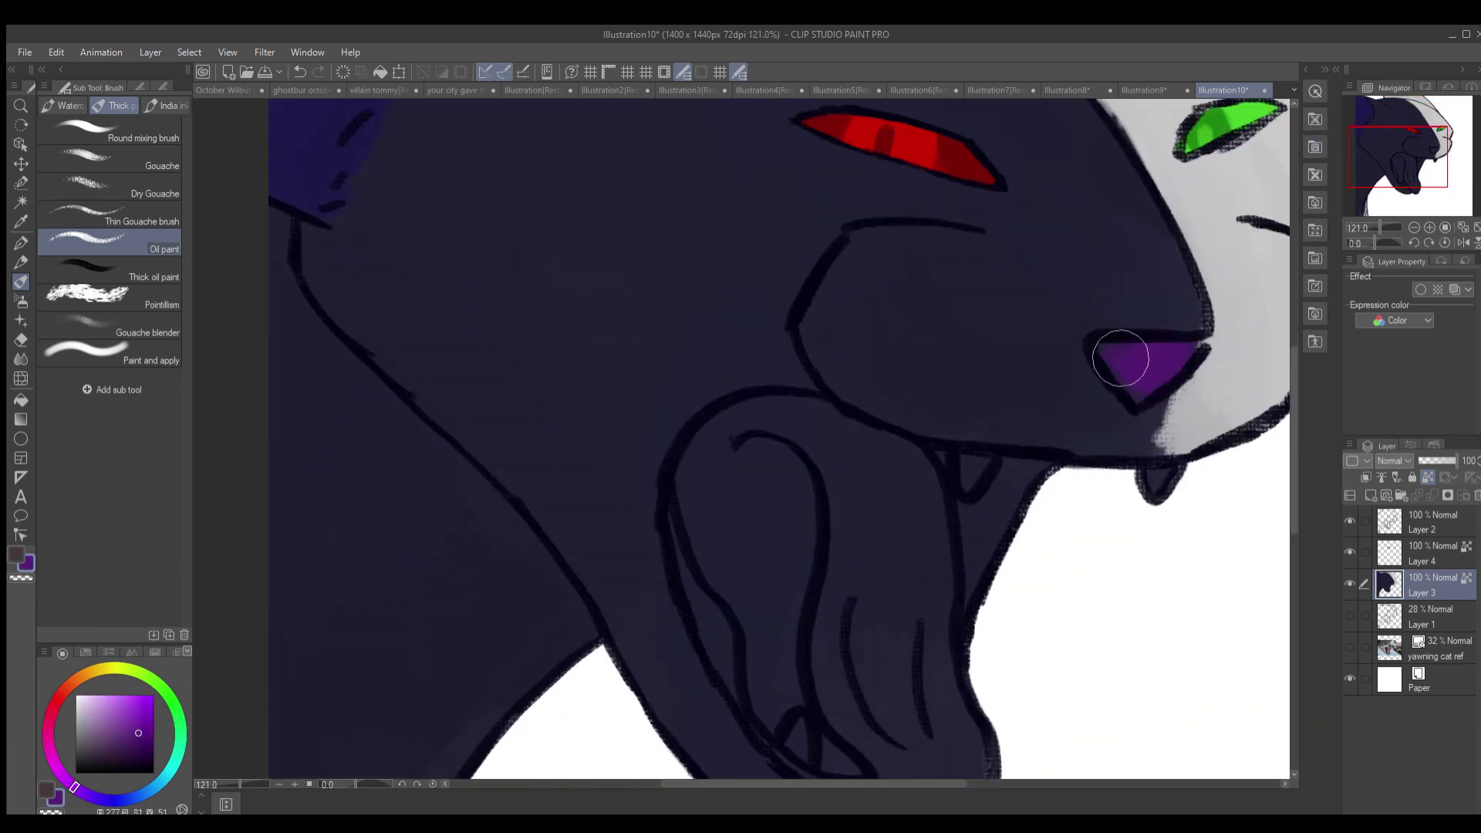
{"action": "scroll", "coordinate": [1120, 359], "scroll_direction": "down", "scroll_amount": 5}
{"action": "scroll", "coordinate": [821, 629], "scroll_direction": "up", "scroll_amount": 3}
{"action": "mouse_move", "coordinate": [794, 501]}
{"action": "left_mouse_down"}
{"action": "mouse_move", "coordinate": [820, 628]}
{"action": "mouse_move", "coordinate": [887, 687]}
{"action": "mouse_move", "coordinate": [800, 555]}
{"action": "mouse_move", "coordinate": [866, 528]}
{"action": "mouse_move", "coordinate": [733, 265]}
{"action": "mouse_move", "coordinate": [780, 251]}
{"action": "mouse_move", "coordinate": [872, 274]}
{"action": "left_mouse_up"}
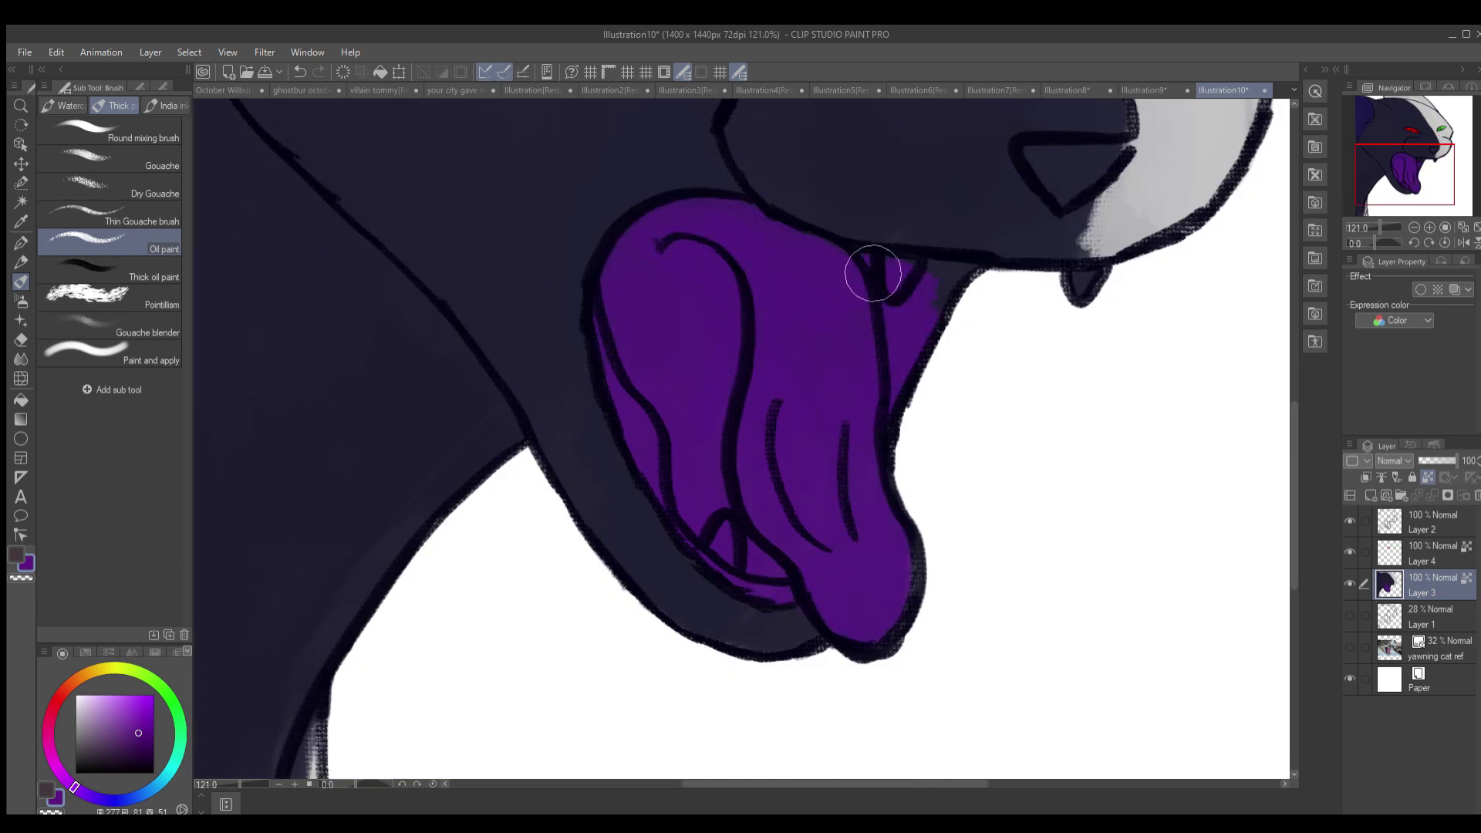
- Paint the tongue a lighter purple and blend soft shading along its surface and near its tip
{"action": "scroll", "coordinate": [714, 373], "scroll_direction": "down", "scroll_amount": 4}
{"action": "scroll", "coordinate": [566, 432], "scroll_direction": "up", "scroll_amount": 6}
{"action": "mouse_move", "coordinate": [669, 452]}
{"action": "left_mouse_down"}
{"action": "mouse_move", "coordinate": [788, 540]}
{"action": "mouse_move", "coordinate": [684, 625]}
{"action": "mouse_move", "coordinate": [761, 529]}
{"action": "left_mouse_up"}
{"action": "scroll", "coordinate": [733, 555], "scroll_direction": "down", "scroll_amount": 2}
{"action": "mouse_move", "coordinate": [644, 659]}
{"action": "left_mouse_down"}
{"action": "mouse_move", "coordinate": [615, 364]}
{"action": "mouse_move", "coordinate": [470, 262]}
{"action": "mouse_move", "coordinate": [589, 351]}
{"action": "left_mouse_up"}
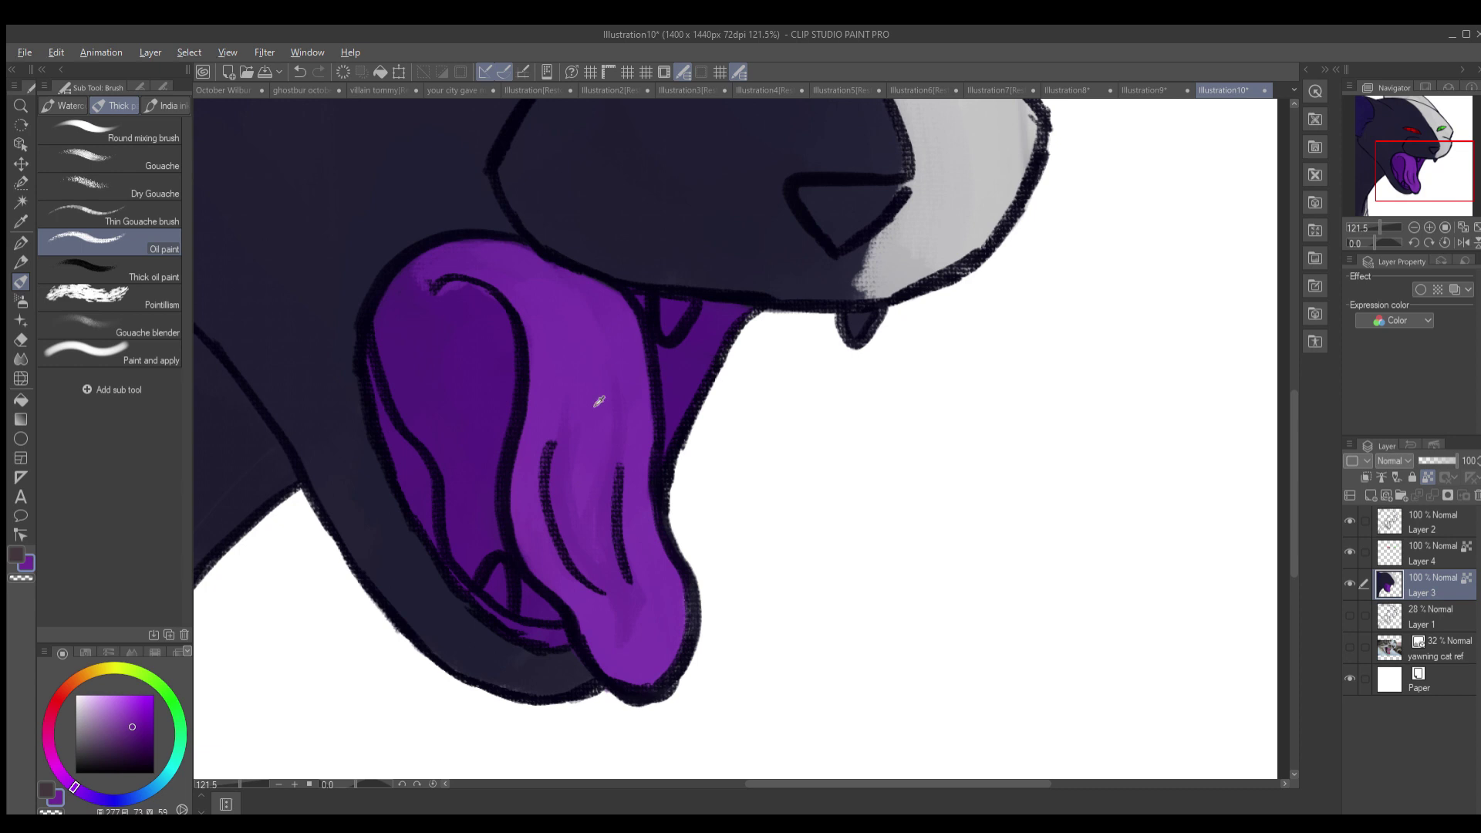
{"action": "scroll", "coordinate": [605, 612], "scroll_direction": "down", "scroll_amount": 2}
{"action": "scroll", "coordinate": [720, 403], "scroll_direction": "up", "scroll_amount": 4}
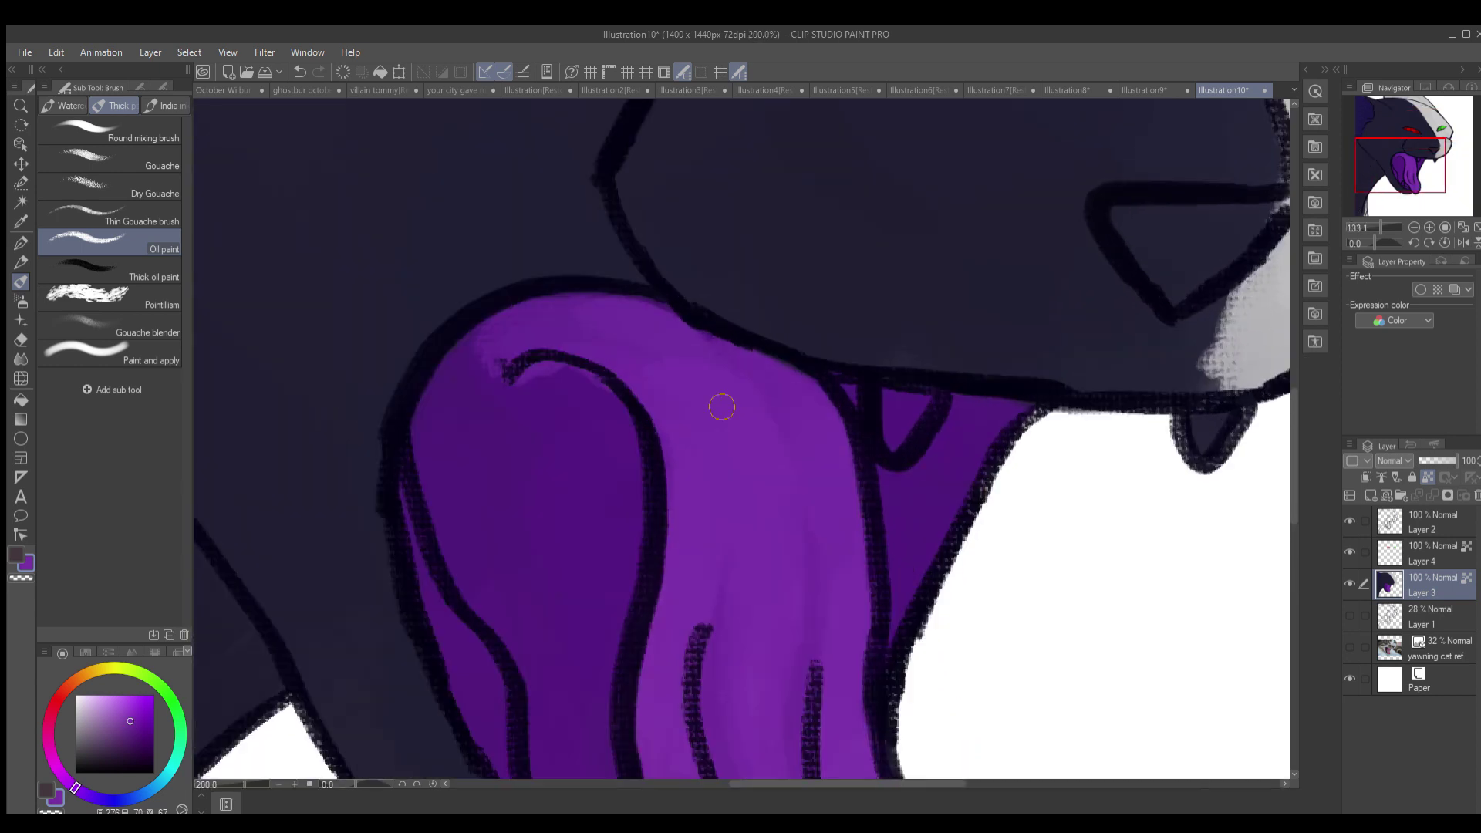
{"action": "scroll", "coordinate": [501, 409], "scroll_direction": "down", "scroll_amount": 3}
{"action": "scroll", "coordinate": [590, 512], "scroll_direction": "up", "scroll_amount": 3}
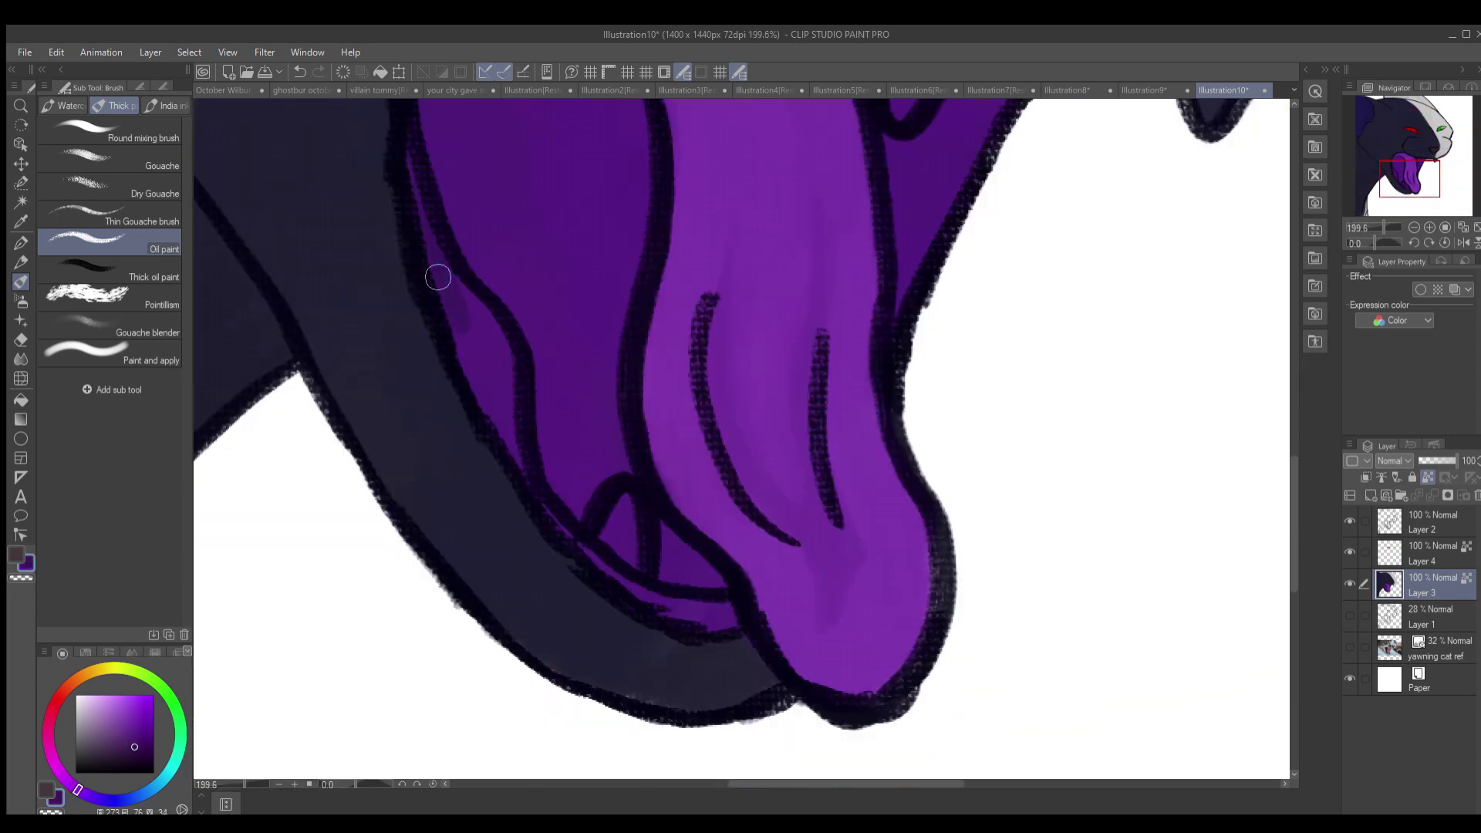
- Shade the lower gum line and the mouth corner behind the upper fang with very dark purple
{"action": "scroll", "coordinate": [620, 562], "scroll_direction": "down", "scroll_amount": 2}
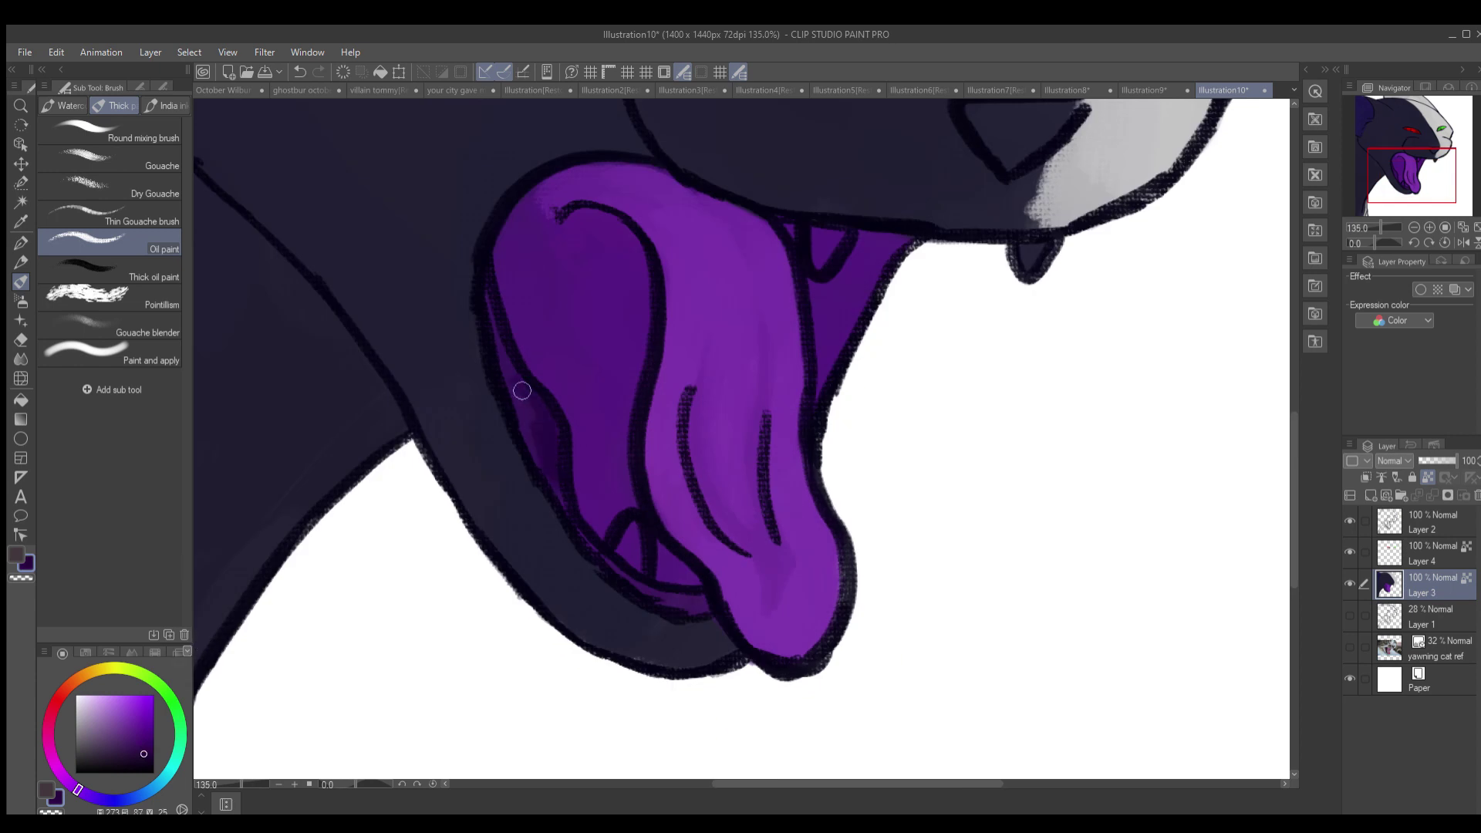
{"action": "scroll", "coordinate": [580, 541], "scroll_direction": "down", "scroll_amount": 2}
{"action": "scroll", "coordinate": [717, 430], "scroll_direction": "up", "scroll_amount": 2}
{"action": "left_click_drag", "start_coordinate": [652, 567], "coordinate": [717, 429]}
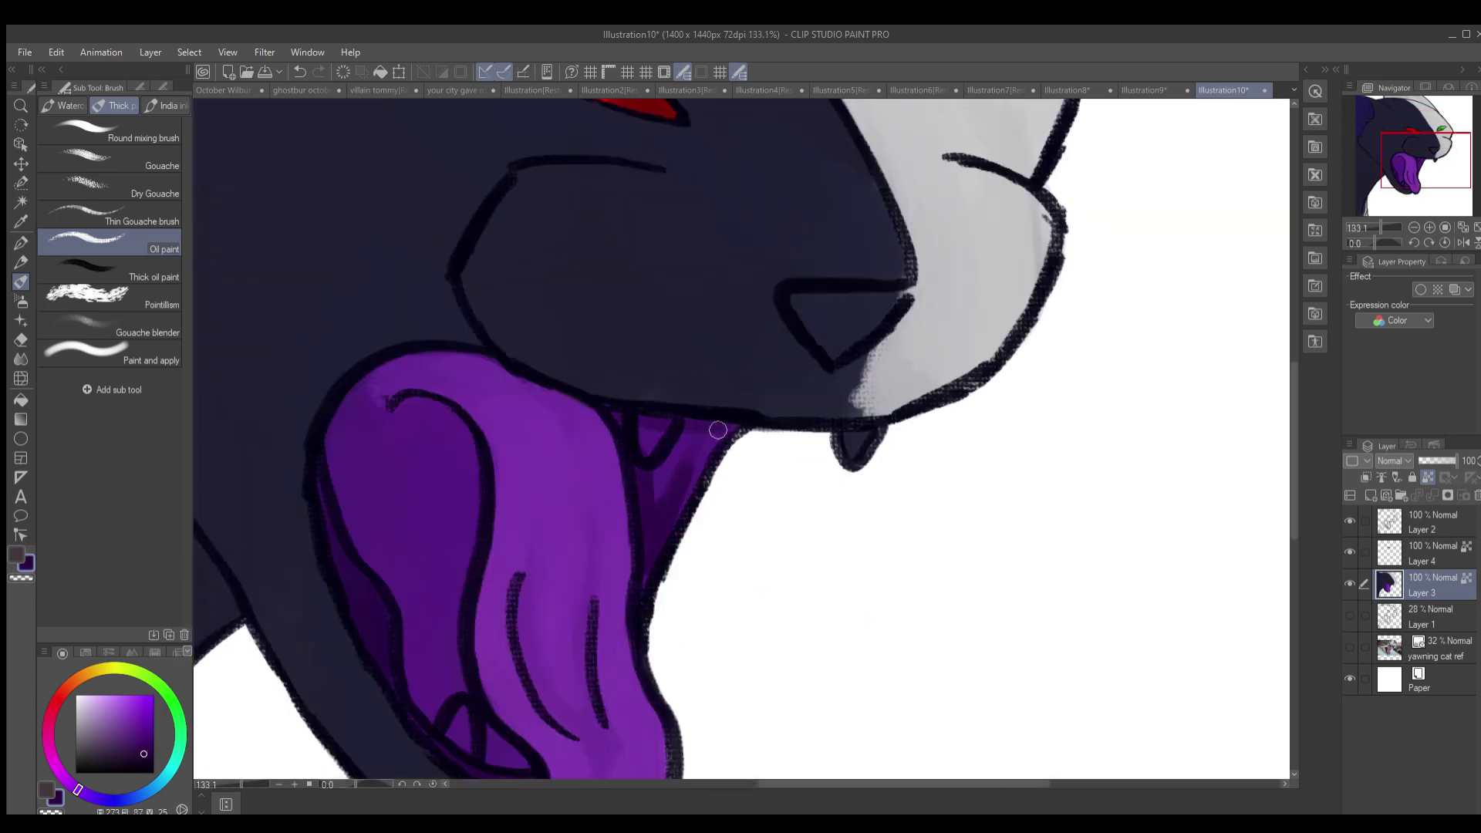
{"action": "scroll", "coordinate": [634, 427], "scroll_direction": "down", "scroll_amount": 3}
{"action": "scroll", "coordinate": [963, 378], "scroll_direction": "up", "scroll_amount": 4}
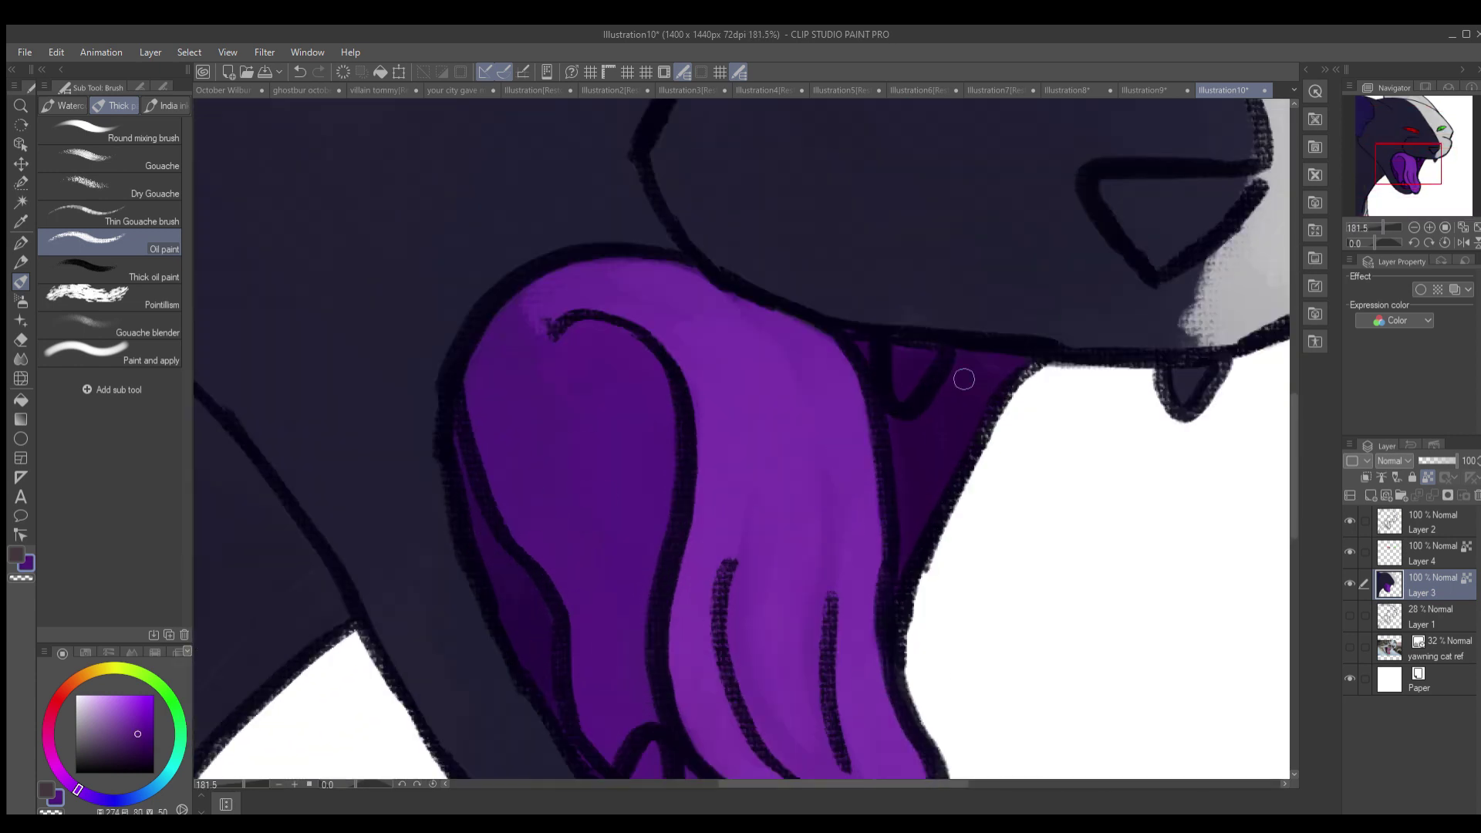
{"action": "scroll", "coordinate": [890, 538], "scroll_direction": "down", "scroll_amount": 4}
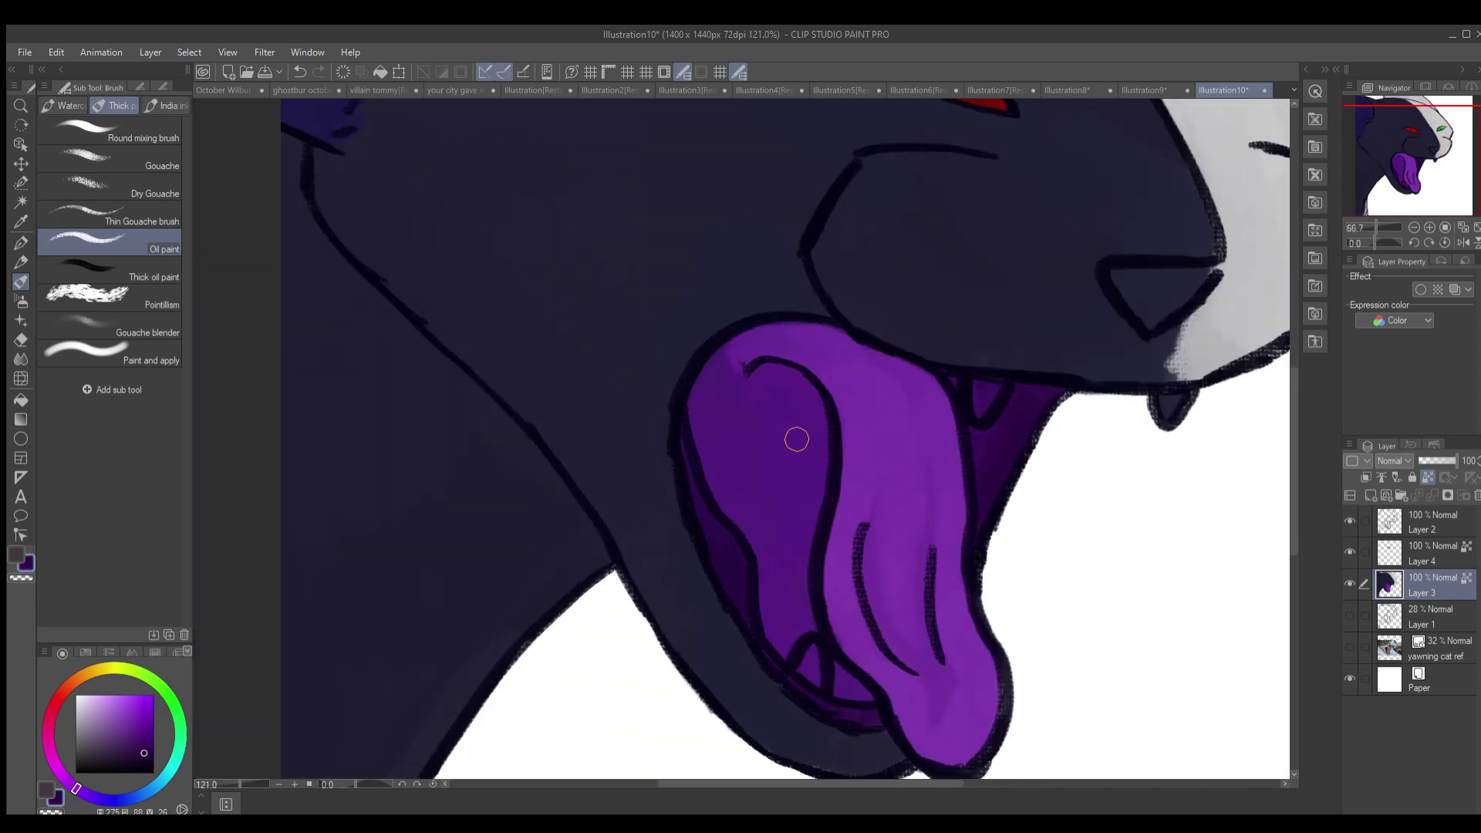
- Shade the mouth interior behind the tongue with deeper purple and blend it into the lighter purple at the tongue's upper curve
{"action": "scroll", "coordinate": [797, 436], "scroll_direction": "up", "scroll_amount": 4}
{"action": "left_click", "coordinate": [714, 395], "text": "alt"}
{"action": "mouse_move", "coordinate": [807, 367]}
{"action": "left_mouse_down"}
{"action": "mouse_move", "coordinate": [668, 347]}
{"action": "mouse_move", "coordinate": [654, 413]}
{"action": "mouse_move", "coordinate": [810, 373]}
{"action": "mouse_move", "coordinate": [694, 493]}
{"action": "left_mouse_up"}
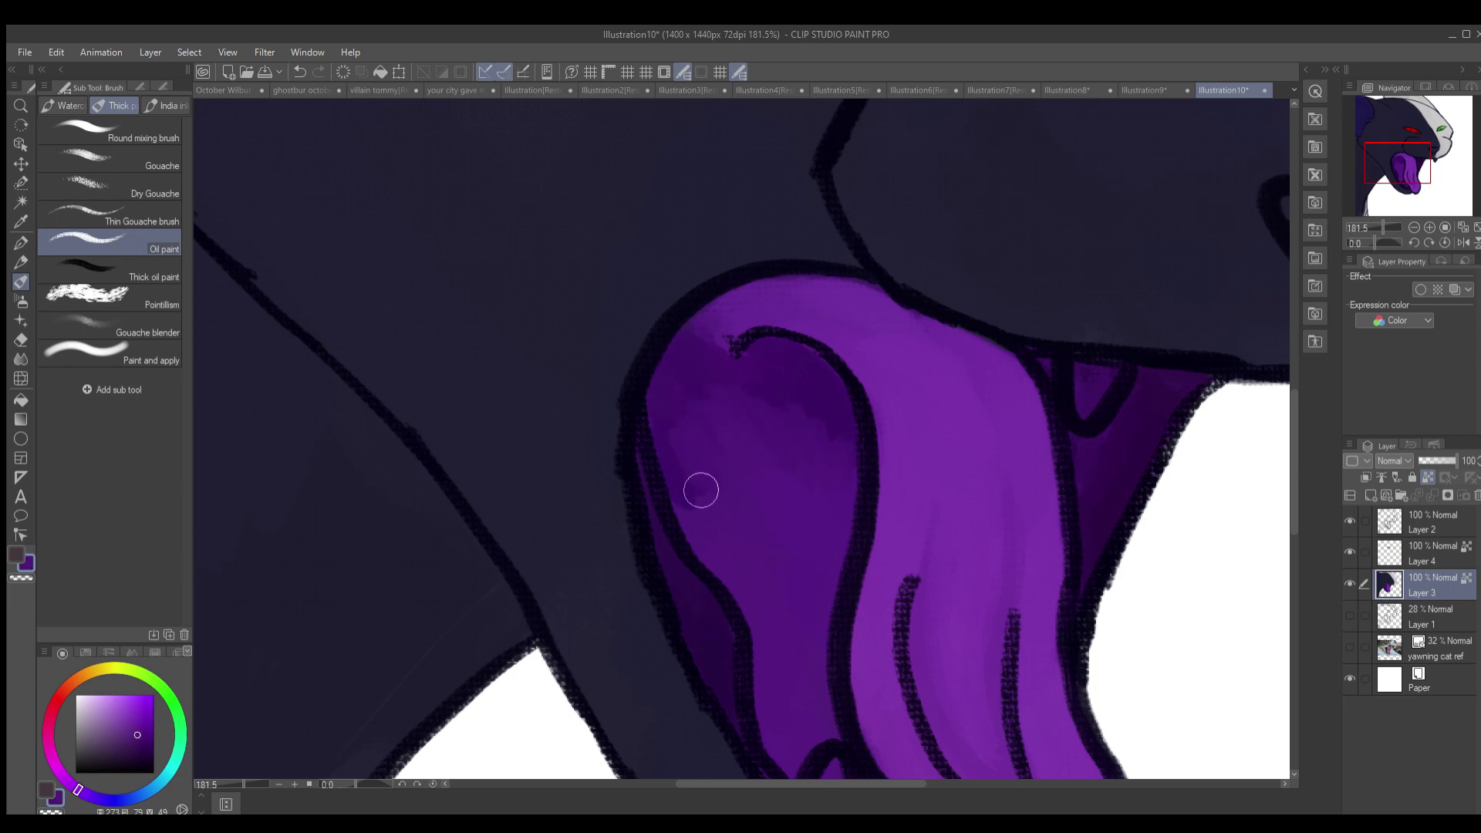
{"action": "scroll", "coordinate": [785, 393], "scroll_direction": "down", "scroll_amount": 4}
{"action": "scroll", "coordinate": [848, 474], "scroll_direction": "up", "scroll_amount": 3}
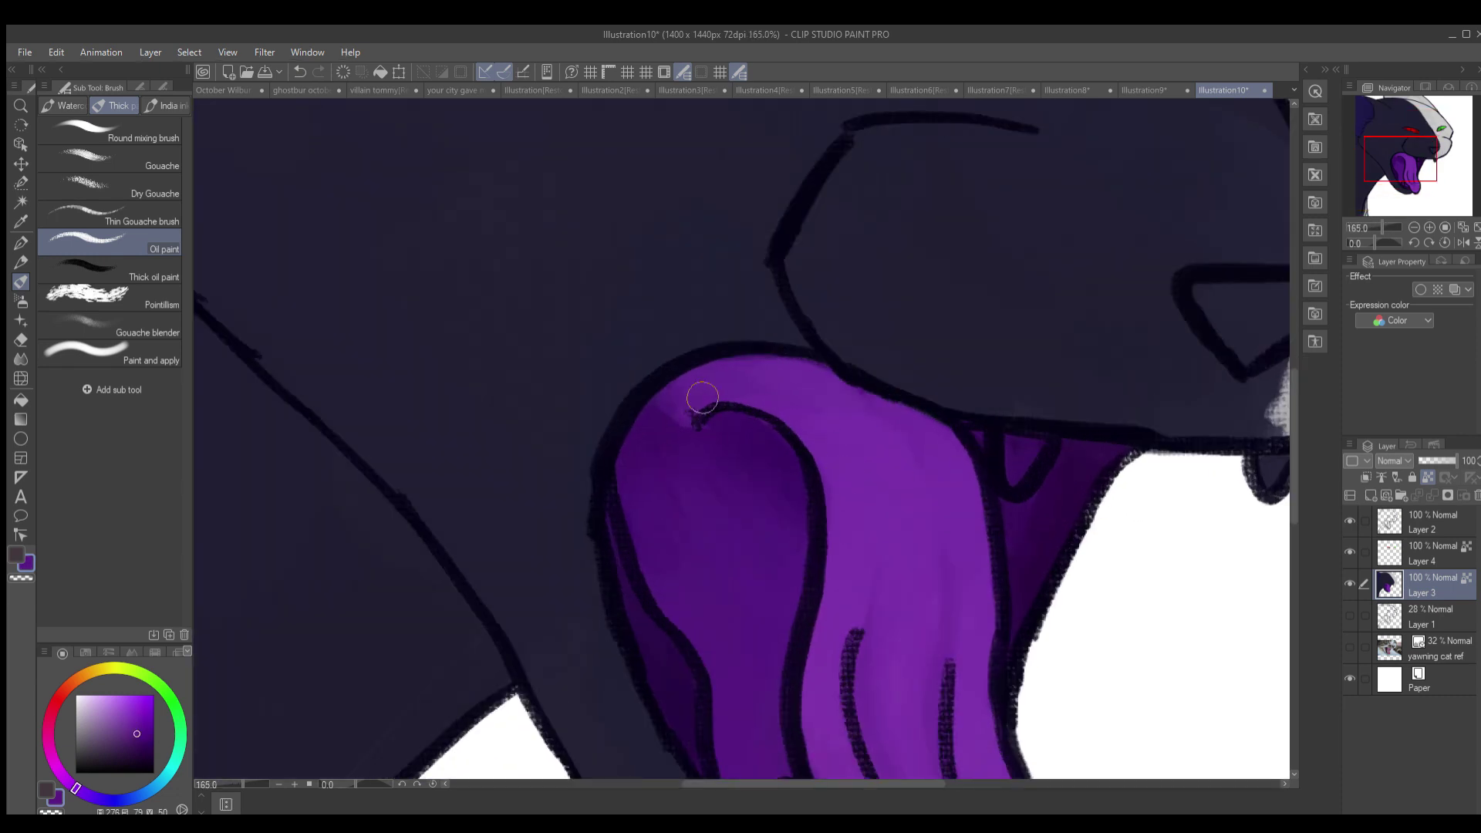
{"action": "left_click", "coordinate": [658, 425], "text": "alt"}
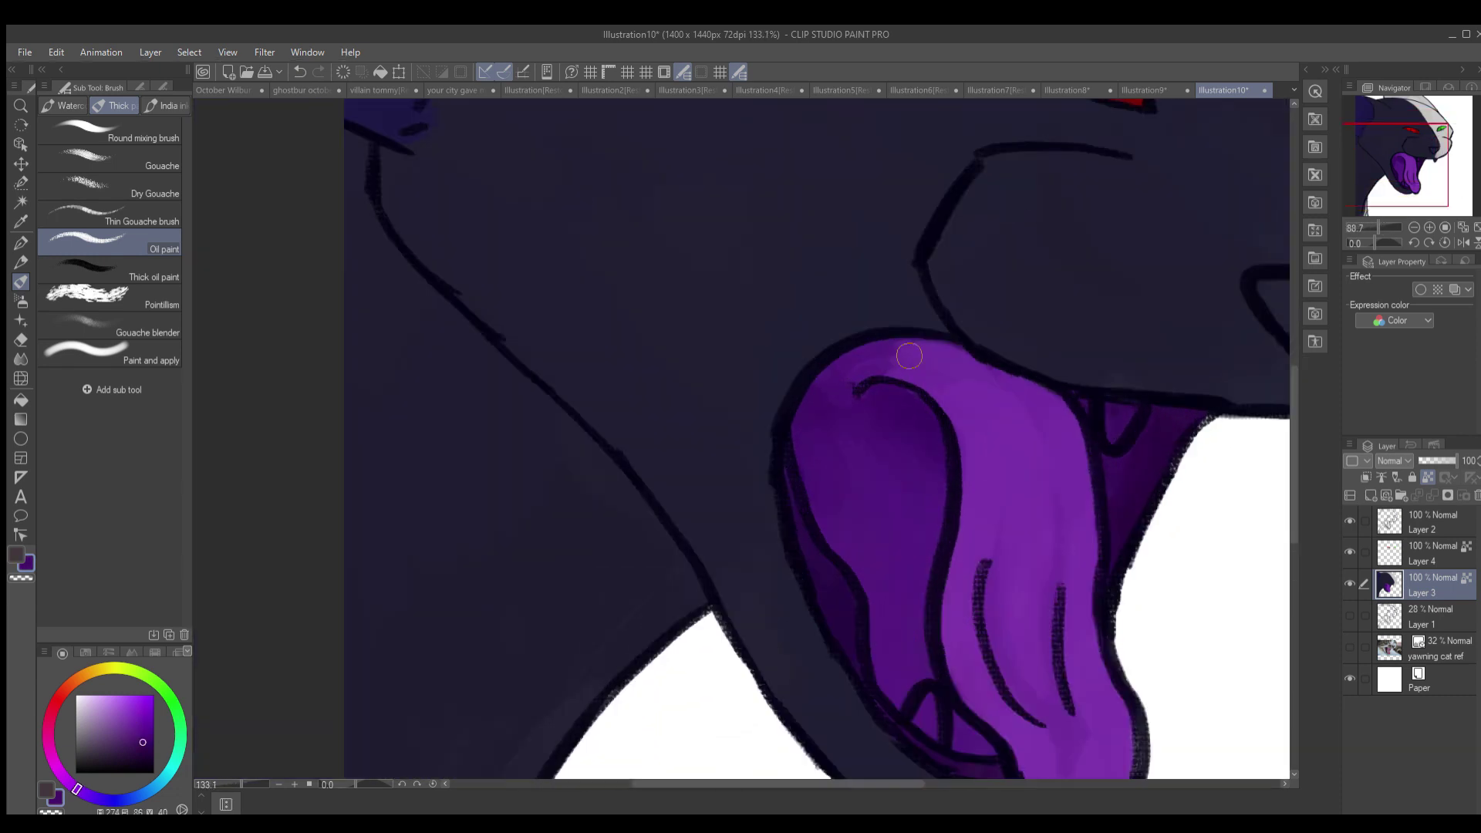
- Paint the nose purple and add a darker purple streak through its middle
{"action": "scroll", "coordinate": [698, 423], "scroll_direction": "down", "scroll_amount": 4}
{"action": "scroll", "coordinate": [1002, 463], "scroll_direction": "up", "scroll_amount": 2}
{"action": "scroll", "coordinate": [761, 485], "scroll_direction": "up", "scroll_amount": 5}
{"action": "scroll", "coordinate": [771, 386], "scroll_direction": "up", "scroll_amount": 3}
{"action": "mouse_move", "coordinate": [1095, 432]}
{"action": "left_mouse_down"}
{"action": "mouse_move", "coordinate": [1141, 440]}
{"action": "mouse_move", "coordinate": [1132, 418]}
{"action": "left_mouse_up"}
{"action": "key", "text": "ctrl+z"}
{"action": "key", "text": "ctrl+z"}
{"action": "key", "text": "ctrl+y"}
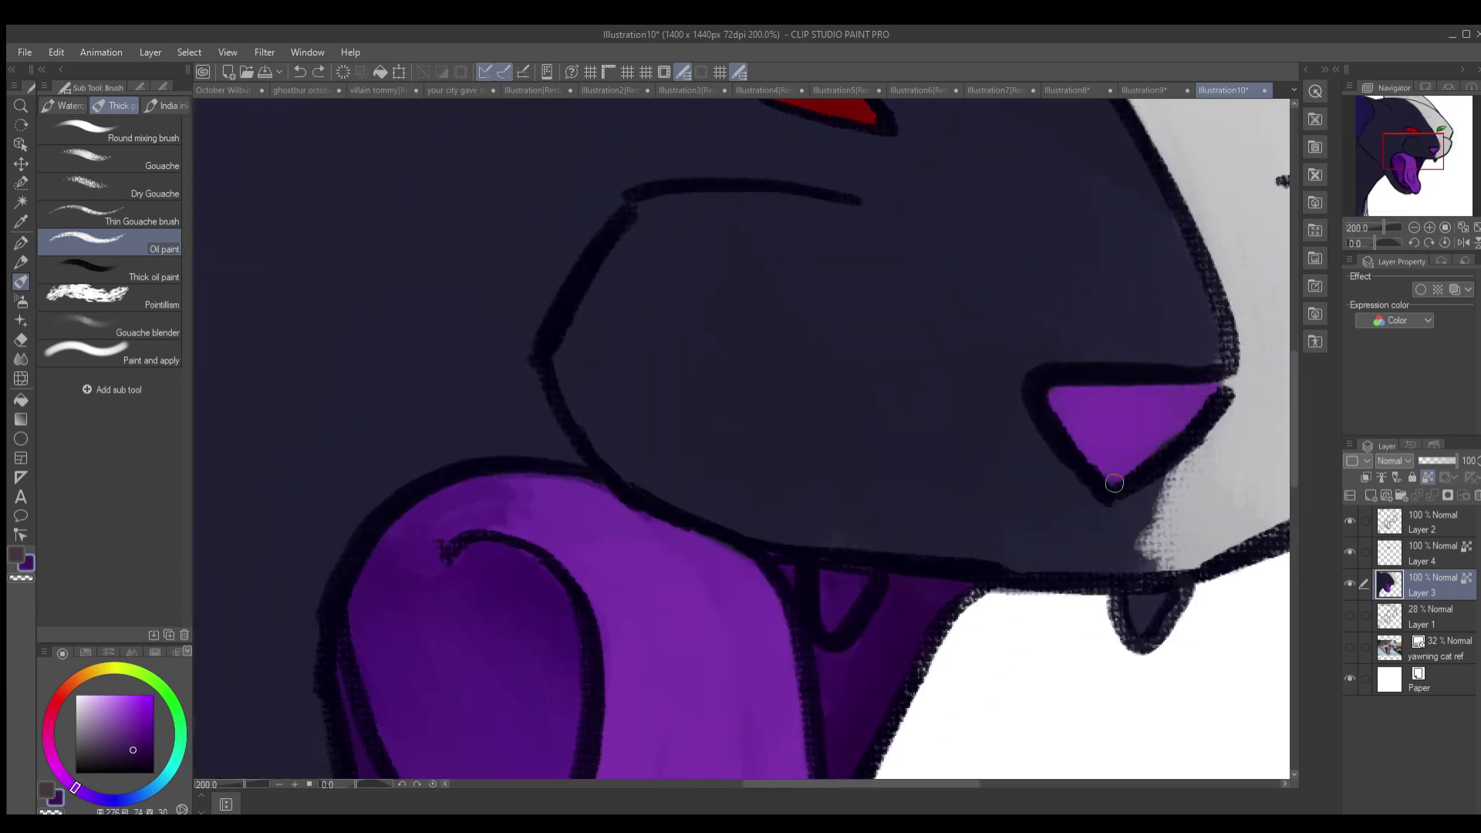
{"action": "scroll", "coordinate": [1103, 487], "scroll_direction": "down", "scroll_amount": 1}
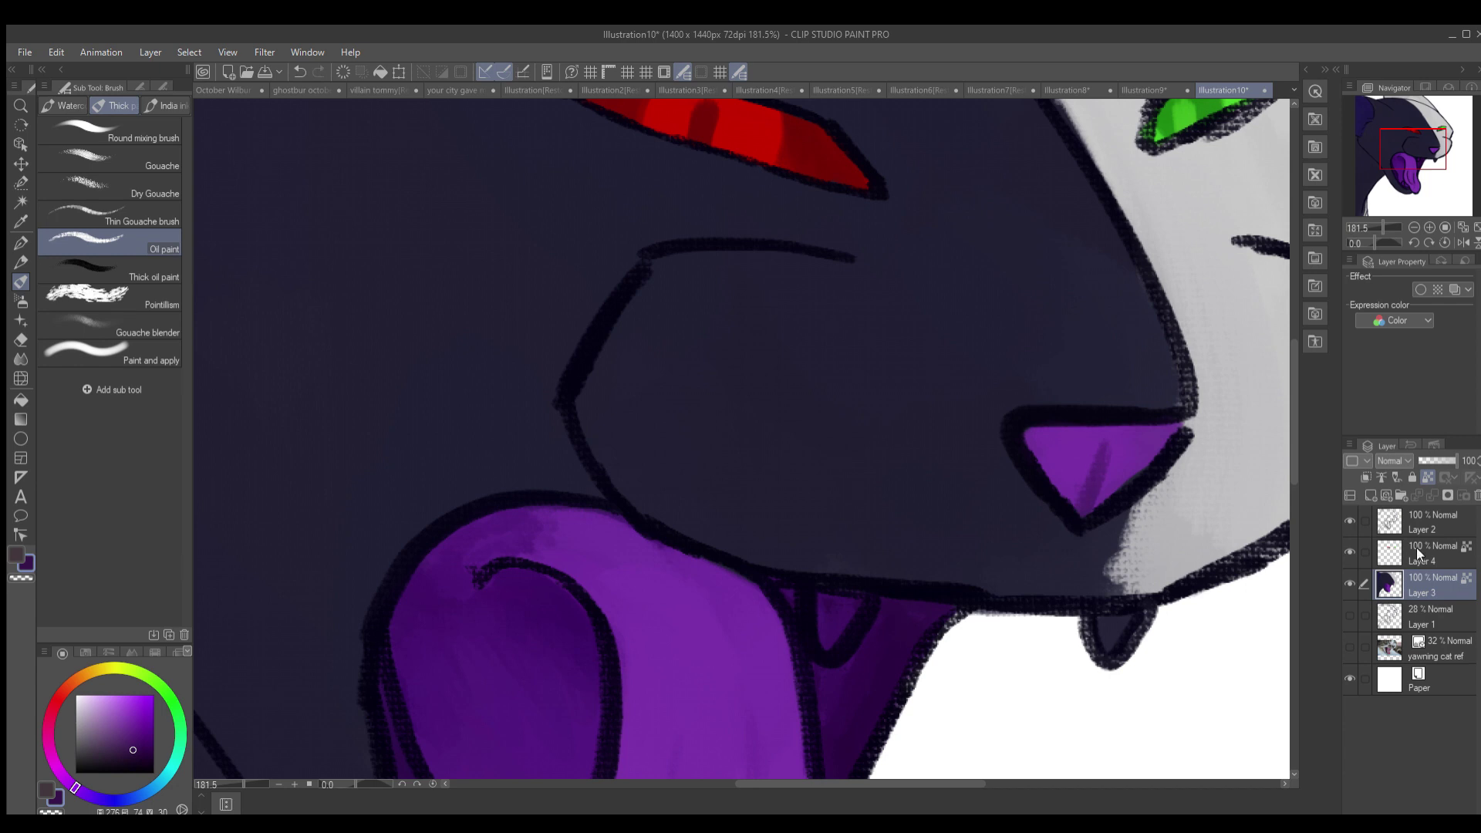
- Draw a thick dark line on Layer 2 from the nose's lower point down to the muzzle's edge
{"action": "left_click", "coordinate": [1421, 525]}
{"action": "left_click", "coordinate": [1074, 540], "text": "alt"}
{"action": "left_click_drag", "start_coordinate": [1071, 524], "coordinate": [1075, 540]}
{"action": "scroll", "coordinate": [1074, 540], "scroll_direction": "down", "scroll_amount": 1}
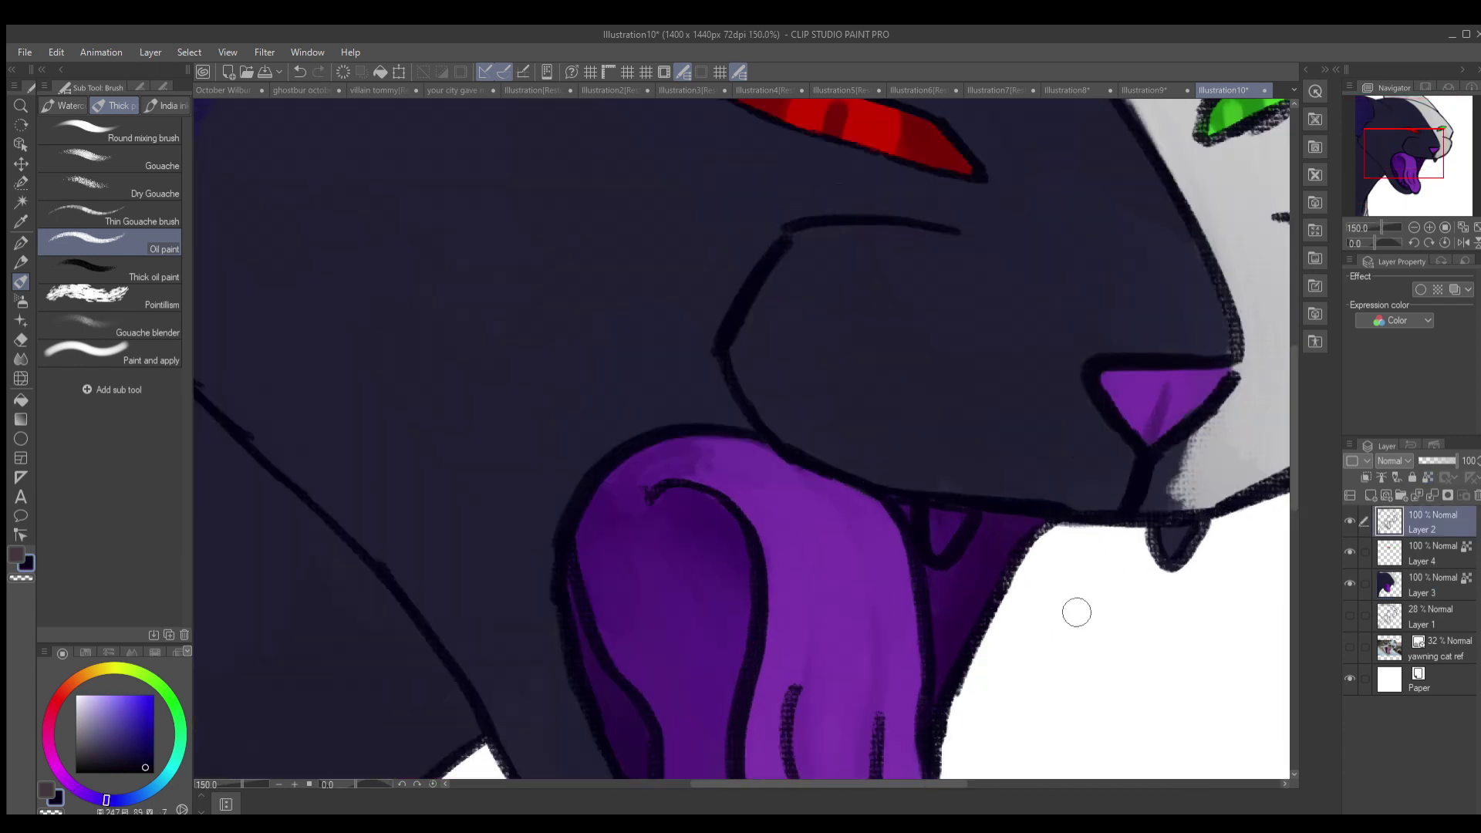
- Paint the upper and lower fangs light grey on Layer 3
{"action": "left_click", "coordinate": [1156, 471], "text": "alt"}
{"action": "left_click", "coordinate": [1421, 586]}
{"action": "scroll", "coordinate": [902, 502], "scroll_direction": "down", "scroll_amount": 4}
{"action": "scroll", "coordinate": [672, 629], "scroll_direction": "up", "scroll_amount": 6}
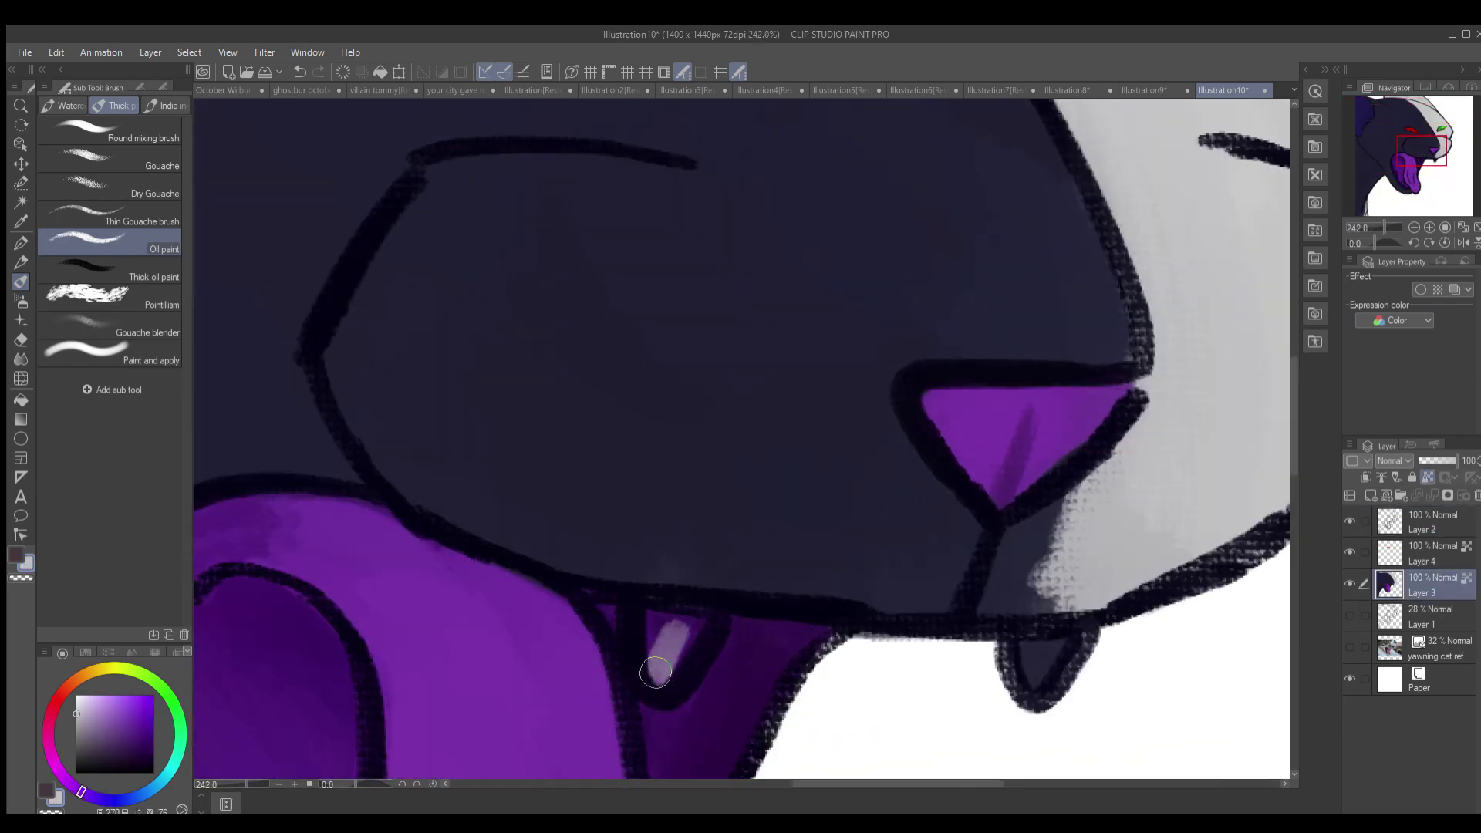
{"action": "left_click", "coordinate": [1411, 179]}
{"action": "scroll", "coordinate": [1379, 259], "scroll_direction": "down", "scroll_amount": 4}
{"action": "scroll", "coordinate": [926, 309], "scroll_direction": "up", "scroll_amount": 3}
{"action": "scroll", "coordinate": [910, 432], "scroll_direction": "down", "scroll_amount": 2}
{"action": "scroll", "coordinate": [707, 232], "scroll_direction": "up", "scroll_amount": 2}
- Shade the inner ear with darker and lighter deep blue strokes
{"action": "left_click", "coordinate": [771, 370], "text": "alt"}
{"action": "scroll", "coordinate": [690, 357], "scroll_direction": "up", "scroll_amount": 1}
{"action": "scroll", "coordinate": [773, 373], "scroll_direction": "up", "scroll_amount": 2}
{"action": "mouse_move", "coordinate": [773, 374]}
{"action": "left_mouse_down"}
{"action": "mouse_move", "coordinate": [767, 496]}
{"action": "mouse_move", "coordinate": [790, 327]}
{"action": "mouse_move", "coordinate": [785, 352]}
{"action": "mouse_move", "coordinate": [729, 282]}
{"action": "left_mouse_up"}
{"action": "left_click", "coordinate": [734, 241], "text": "alt"}
{"action": "key", "text": "ctrl+z"}
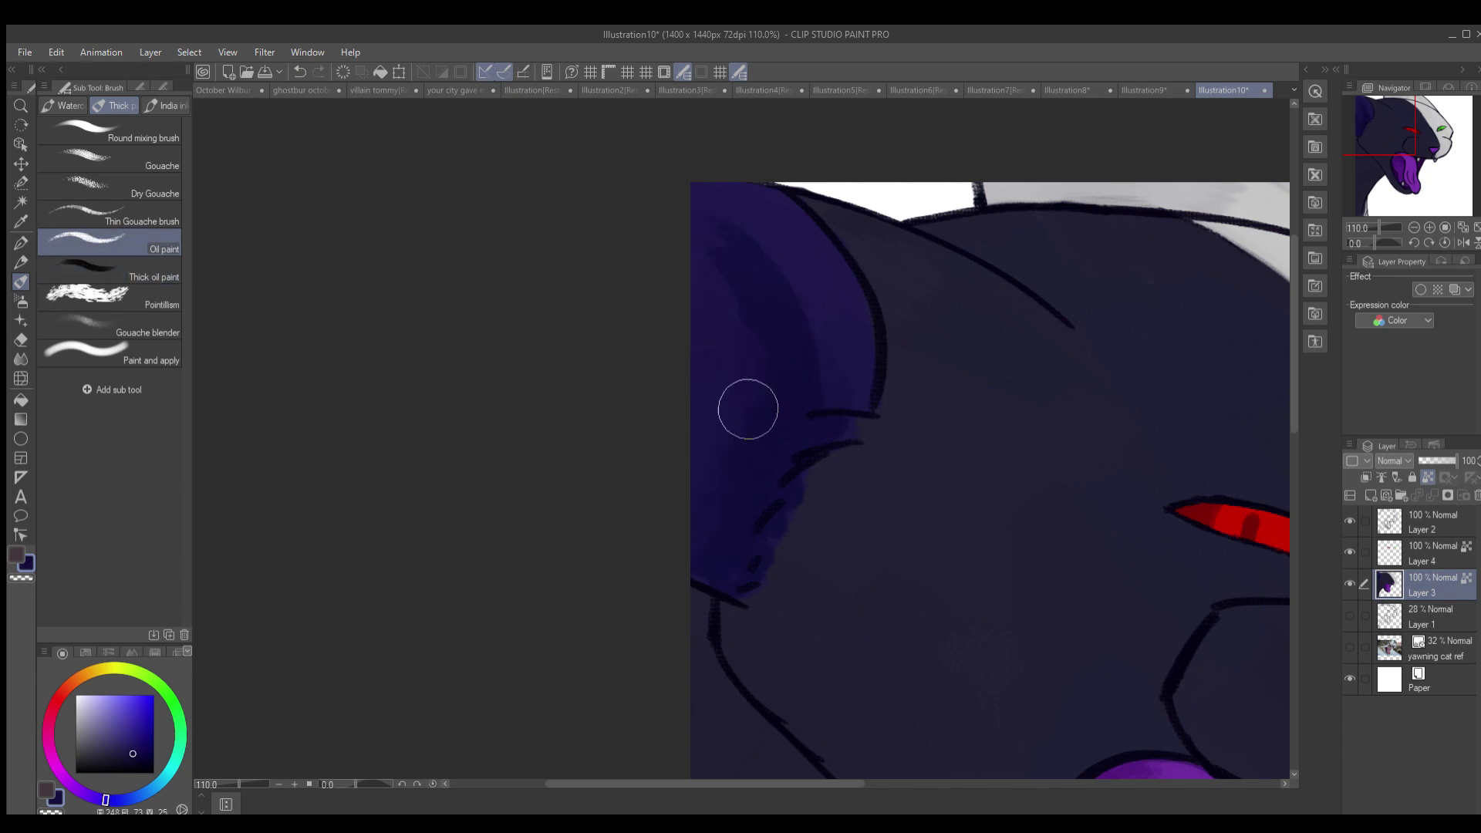
{"action": "scroll", "coordinate": [787, 380], "scroll_direction": "down", "scroll_amount": 3}
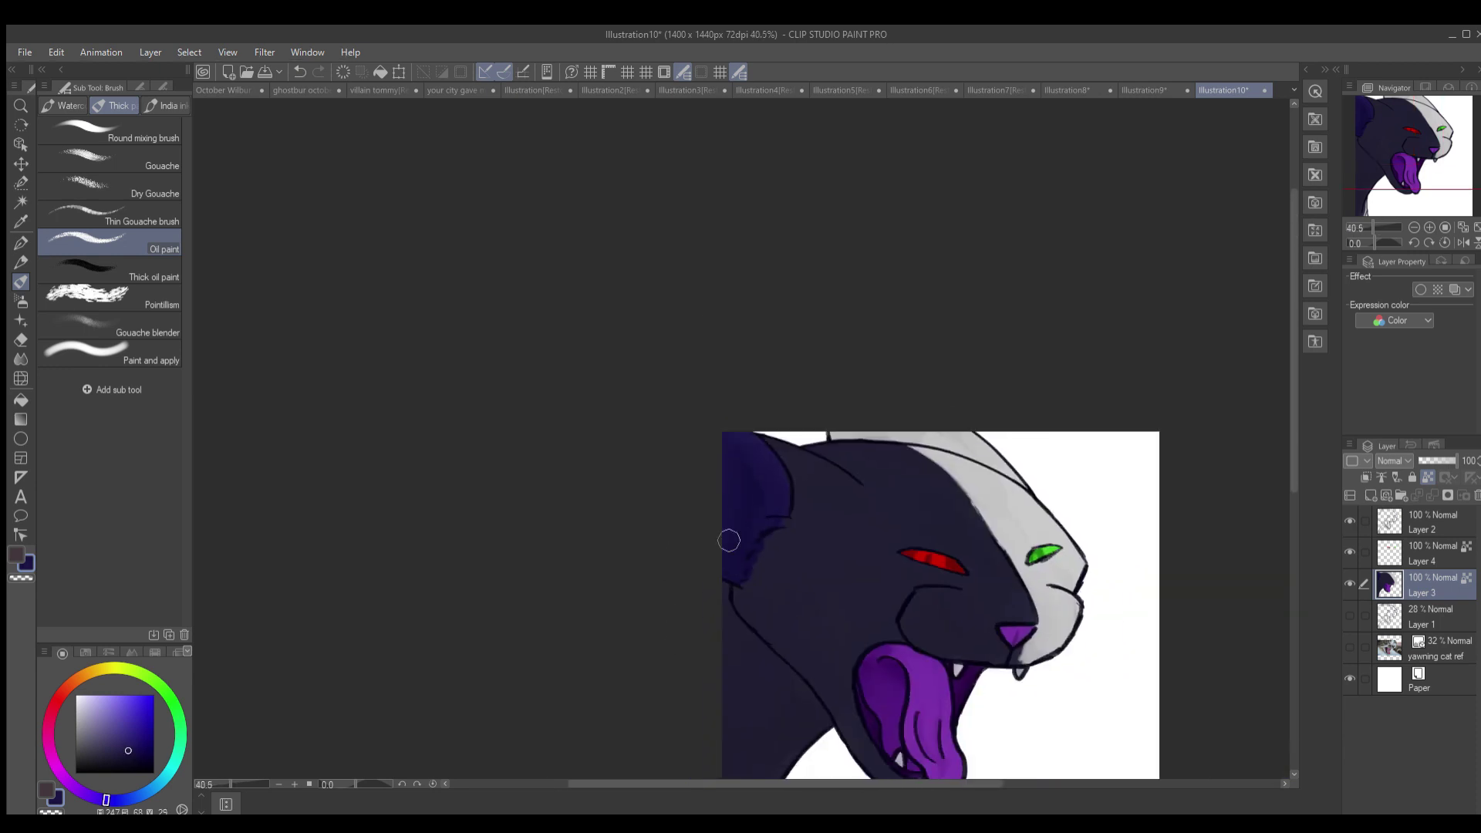
- Paint near-black shading along the dark cheek's edge, from below the ear down towards the jaw
{"action": "scroll", "coordinate": [748, 513], "scroll_direction": "up", "scroll_amount": 3}
{"action": "left_click", "coordinate": [802, 431], "text": "alt"}
{"action": "left_click_drag", "start_coordinate": [829, 490], "coordinate": [864, 663]}
{"action": "scroll", "coordinate": [909, 334], "scroll_direction": "down", "scroll_amount": 3}
{"action": "scroll", "coordinate": [783, 446], "scroll_direction": "up", "scroll_amount": 2}
{"action": "left_click_drag", "start_coordinate": [845, 575], "coordinate": [923, 613]}
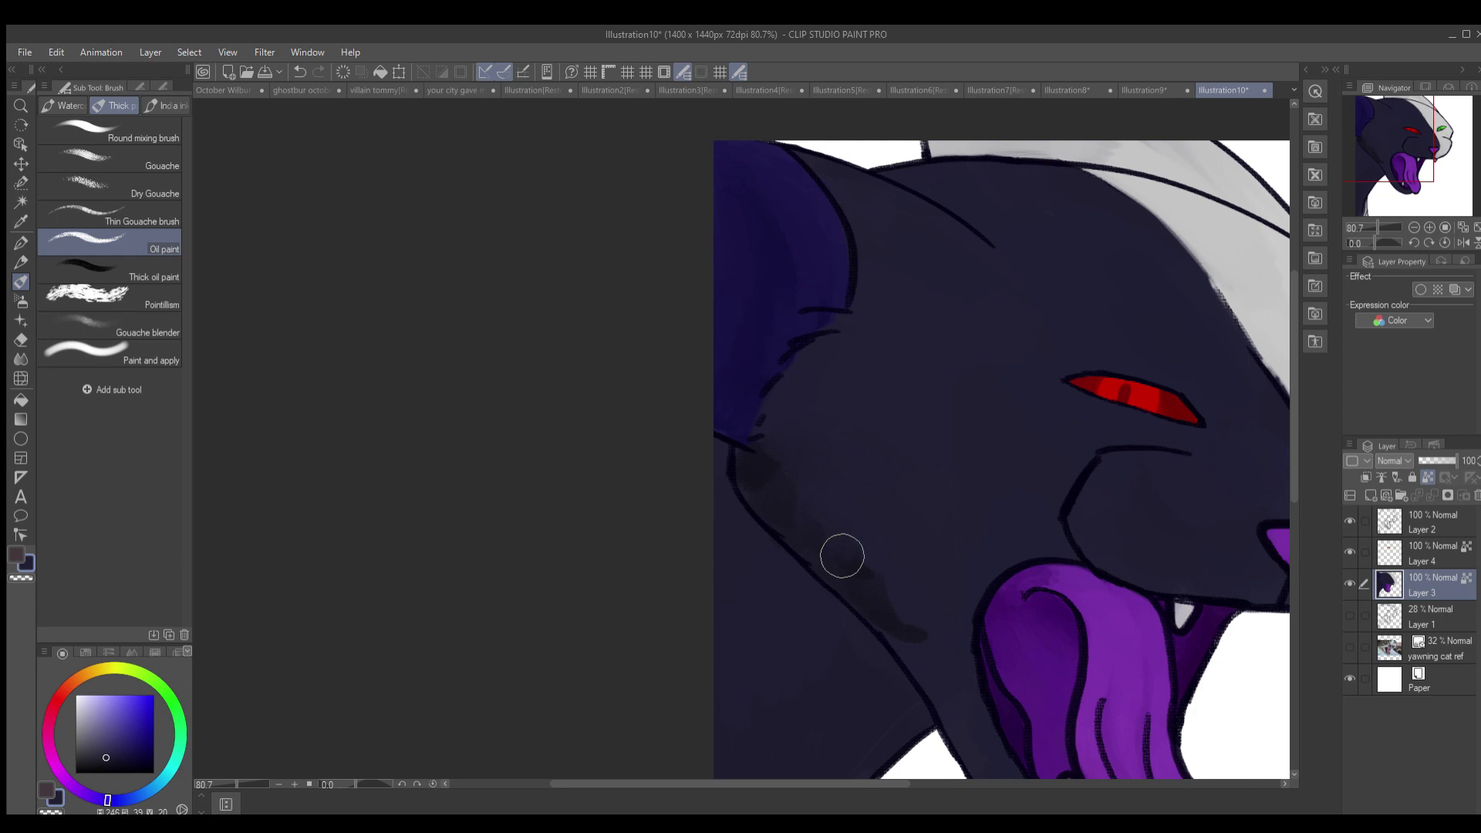
- Add near-black shading patches beside the ear, on the cheek and forehead, along the nose bridge and across the dark muzzle
{"action": "scroll", "coordinate": [853, 425], "scroll_direction": "down", "scroll_amount": 2}
{"action": "scroll", "coordinate": [969, 345], "scroll_direction": "up", "scroll_amount": 2}
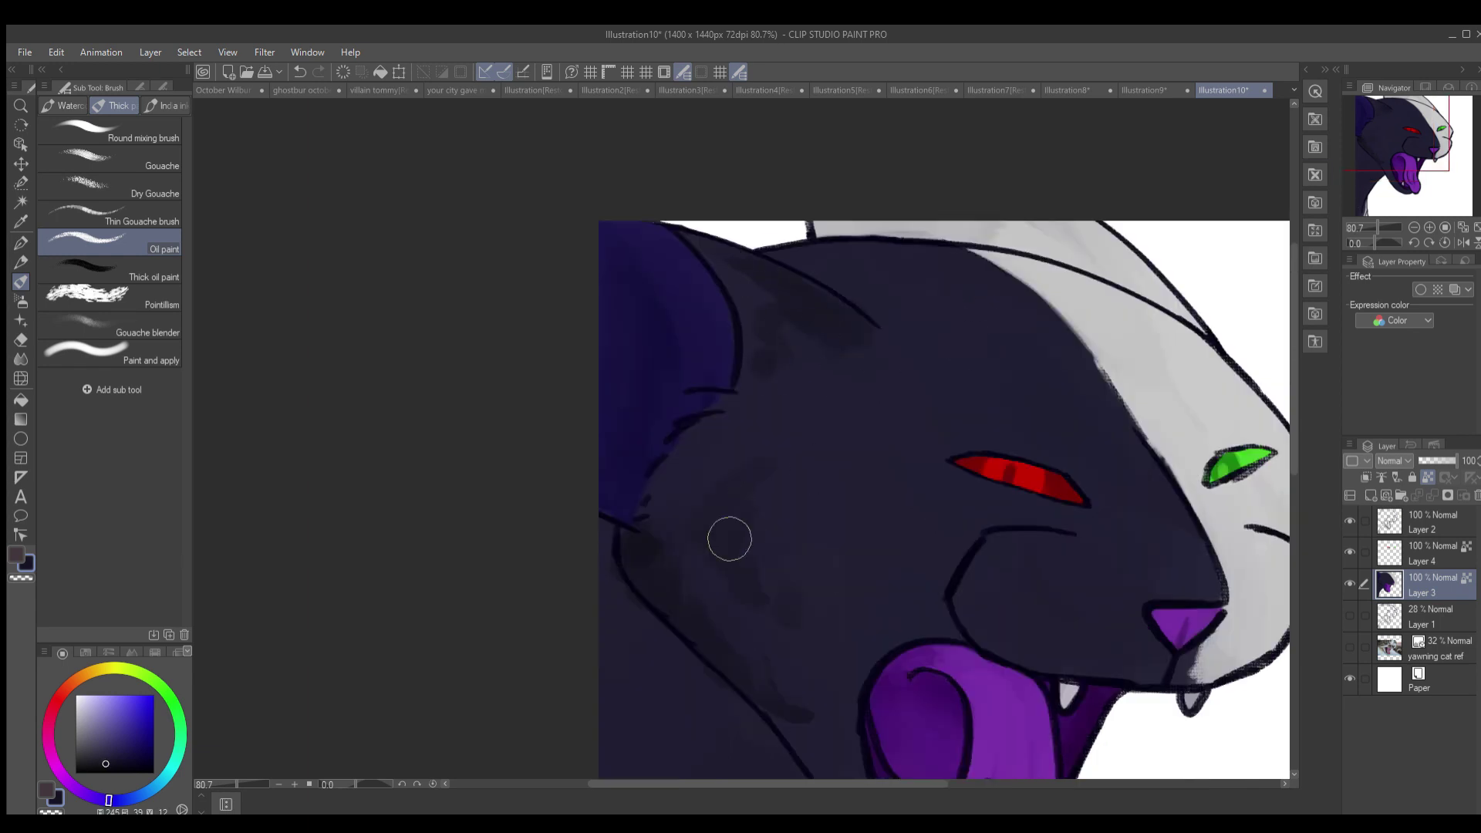
{"action": "left_click_drag", "start_coordinate": [1178, 540], "coordinate": [1182, 584]}
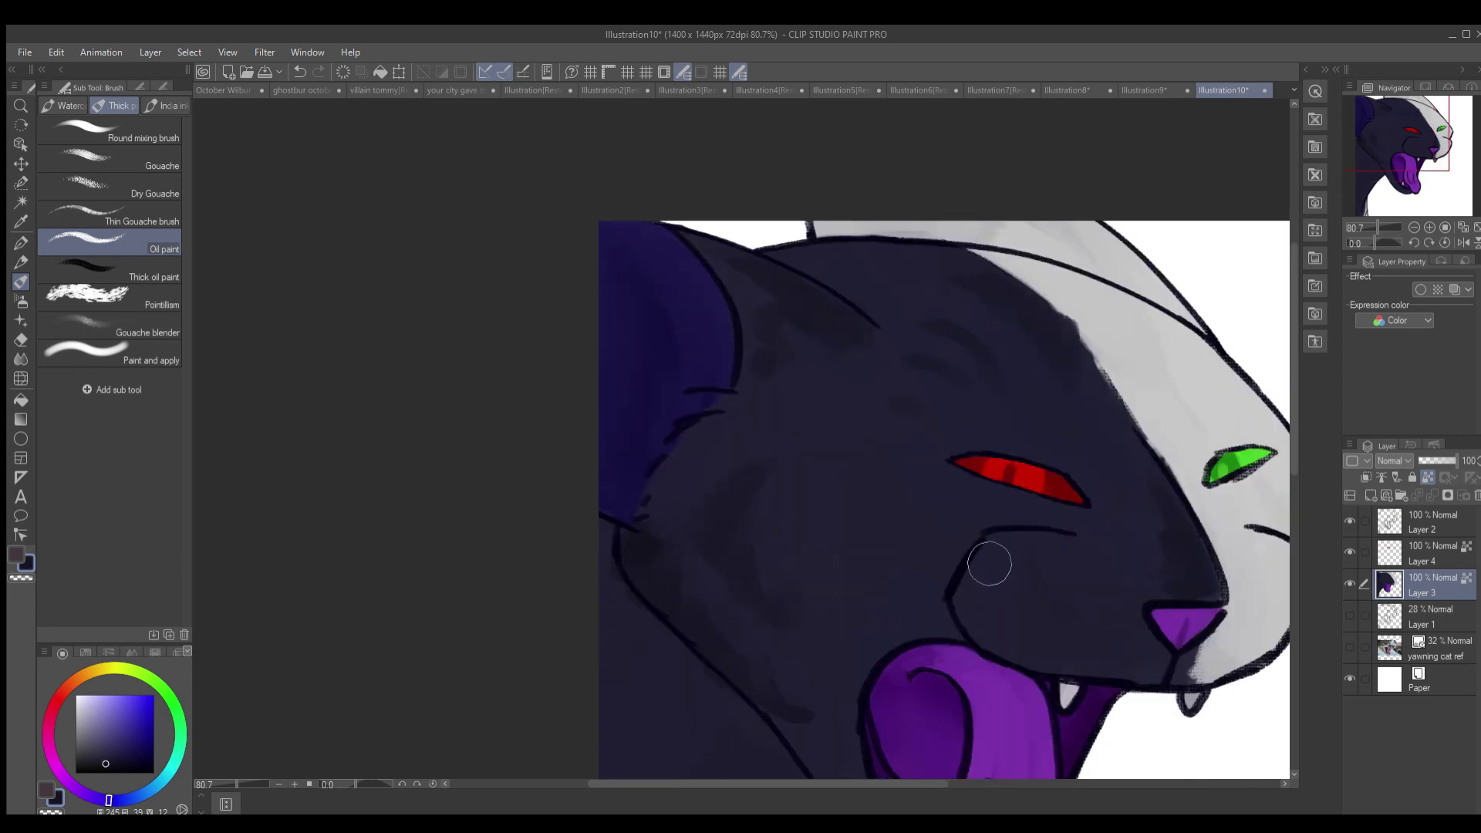
{"action": "scroll", "coordinate": [943, 467], "scroll_direction": "down", "scroll_amount": 3}
{"action": "scroll", "coordinate": [929, 367], "scroll_direction": "up", "scroll_amount": 2}
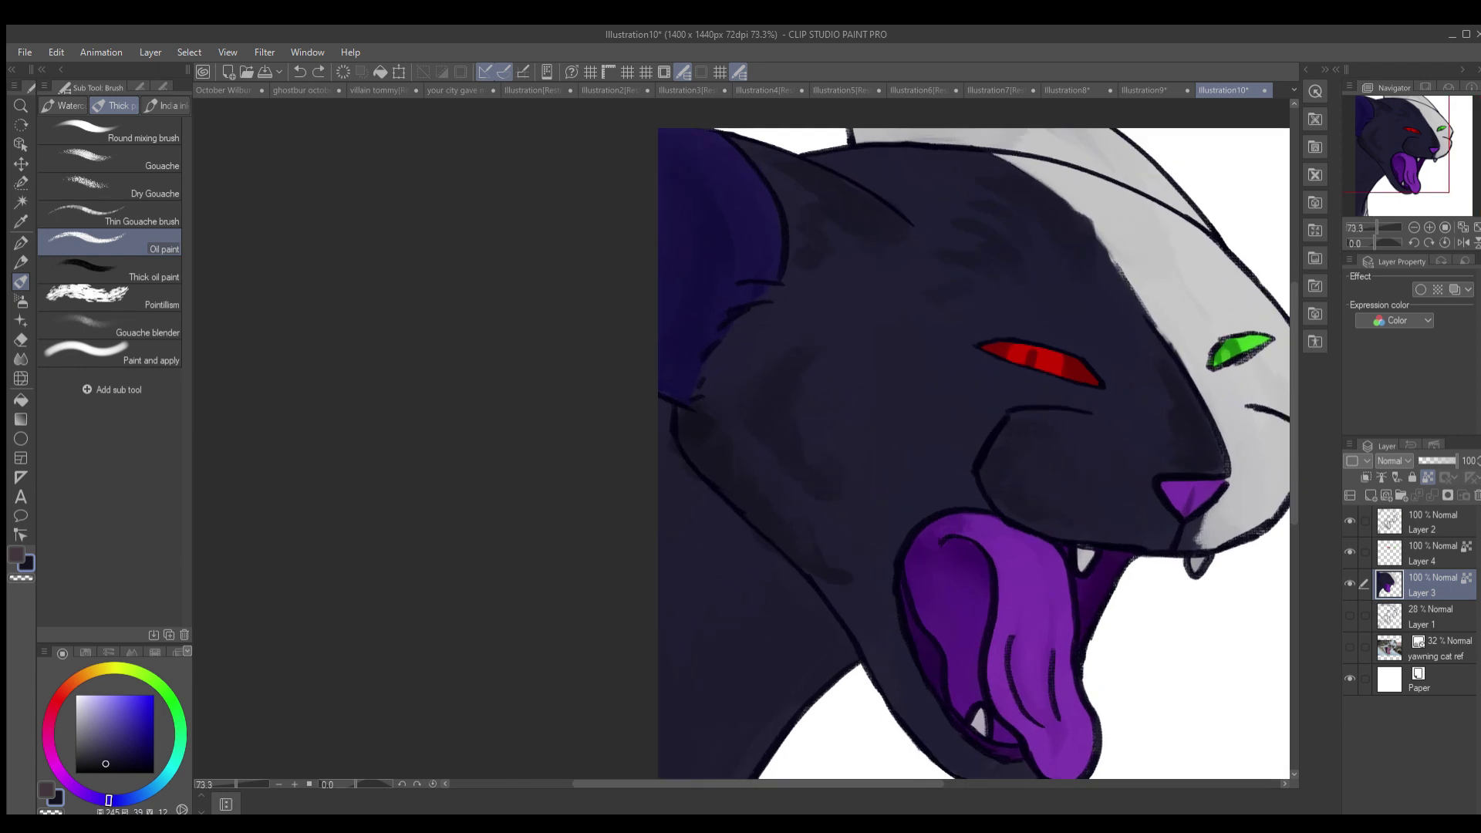
- Brush subtle dark shading over the neck and blend more dark patches into the cheek
{"action": "left_click", "coordinate": [769, 697]}
{"action": "scroll", "coordinate": [863, 378], "scroll_direction": "down", "scroll_amount": 3}
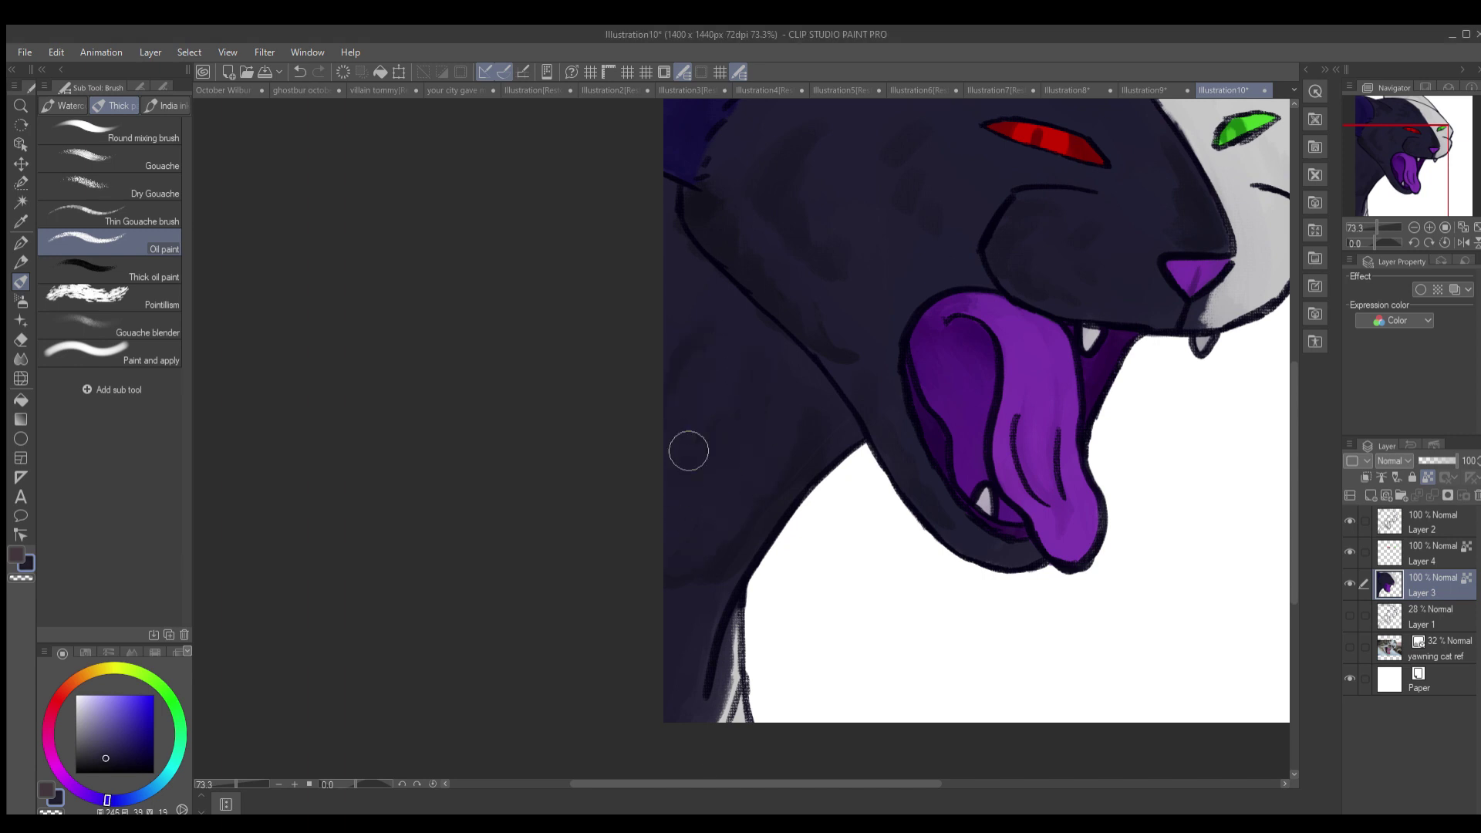
{"action": "scroll", "coordinate": [685, 393], "scroll_direction": "down", "scroll_amount": 3}
{"action": "scroll", "coordinate": [780, 413], "scroll_direction": "up", "scroll_amount": 3}
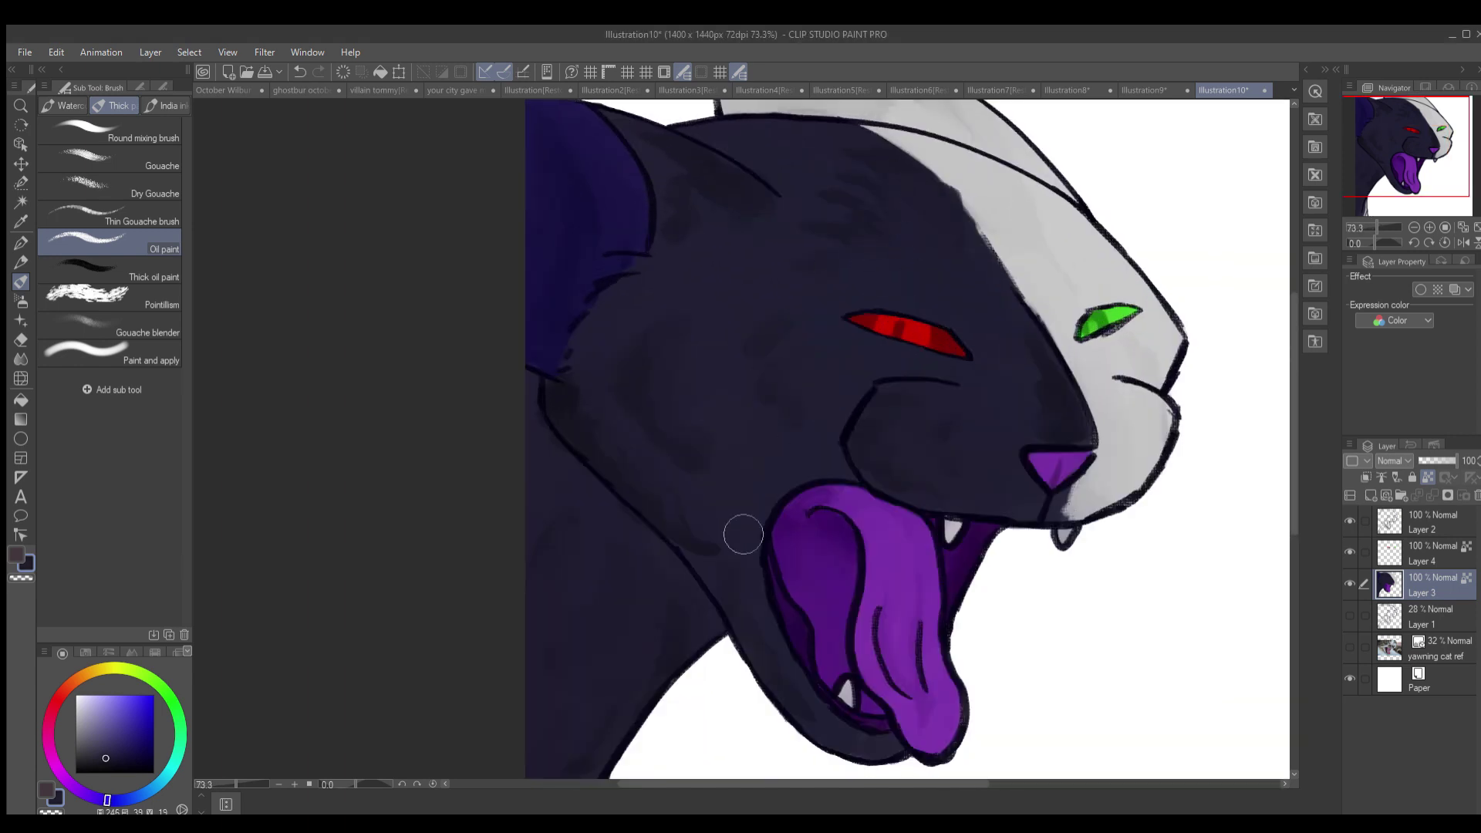
{"action": "scroll", "coordinate": [753, 287], "scroll_direction": "down", "scroll_amount": 2}
{"action": "scroll", "coordinate": [700, 636], "scroll_direction": "up", "scroll_amount": 3}
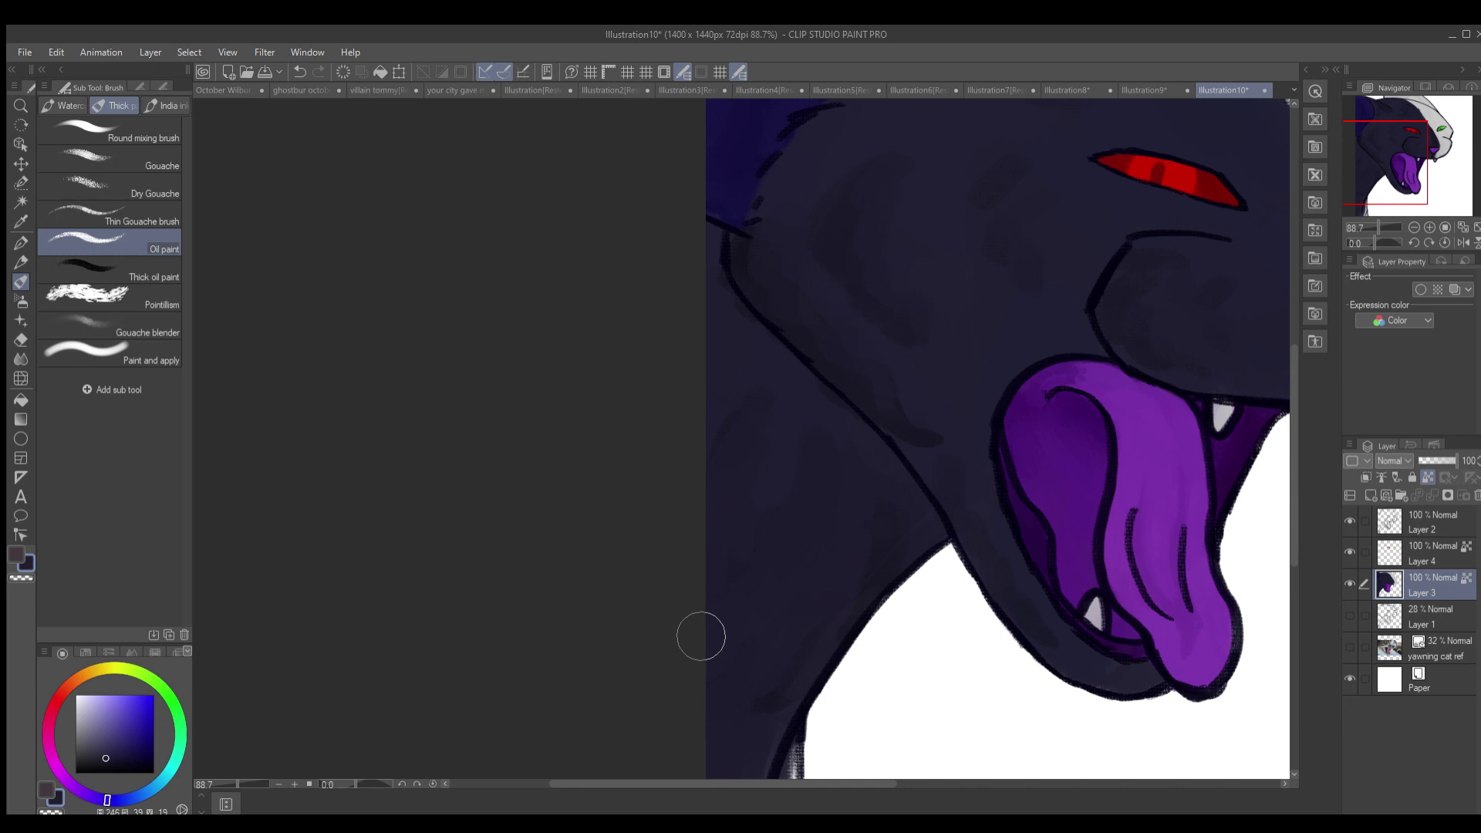
- Add further dark fur strokes to the forehead and muzzle, and shade the lower jaw
{"action": "scroll", "coordinate": [701, 636], "scroll_direction": "down", "scroll_amount": 2}
{"action": "scroll", "coordinate": [661, 231], "scroll_direction": "up", "scroll_amount": 2}
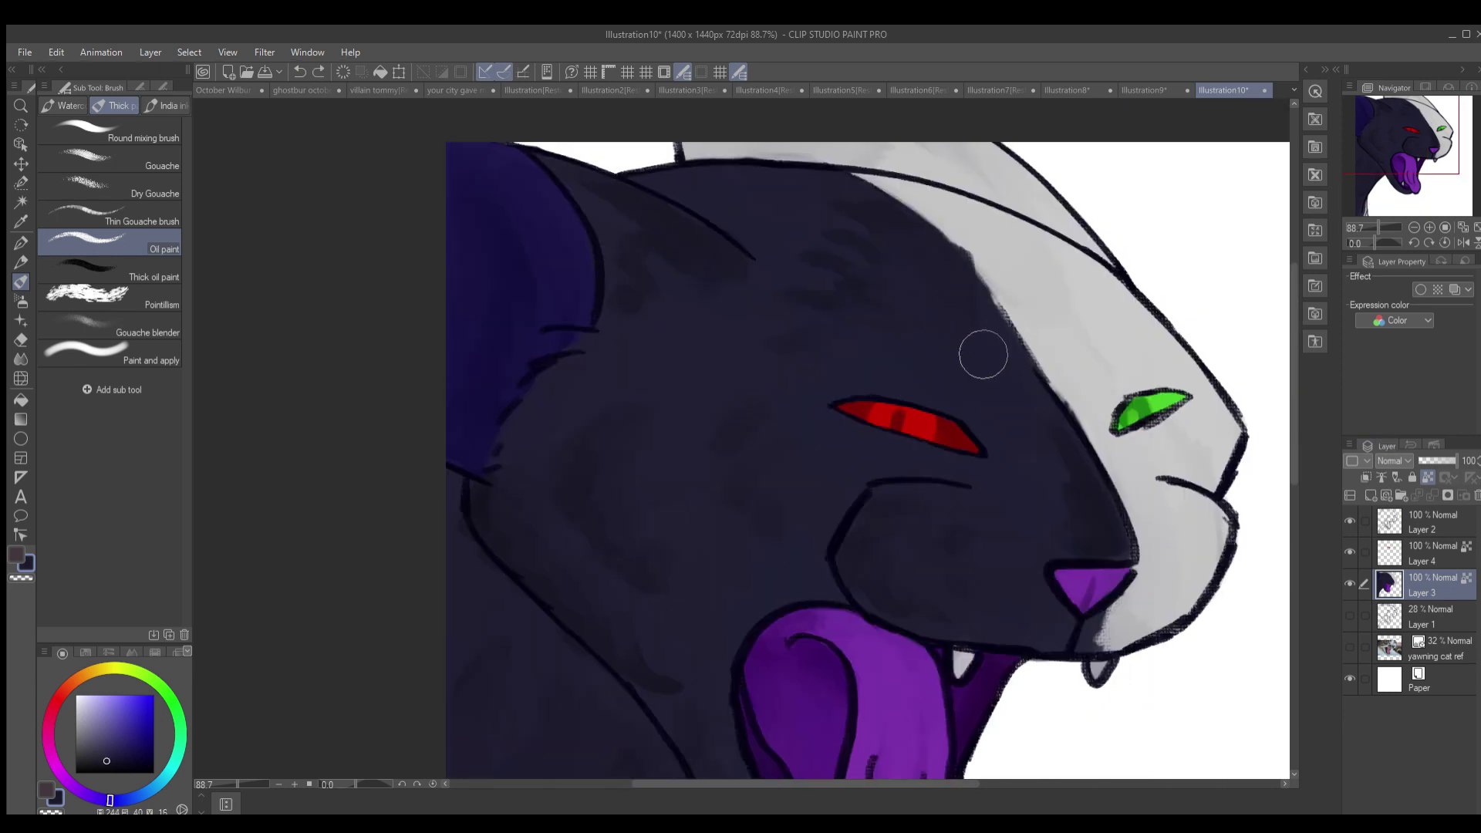
{"action": "scroll", "coordinate": [1001, 468], "scroll_direction": "down", "scroll_amount": 3}
{"action": "scroll", "coordinate": [829, 492], "scroll_direction": "up", "scroll_amount": 3}
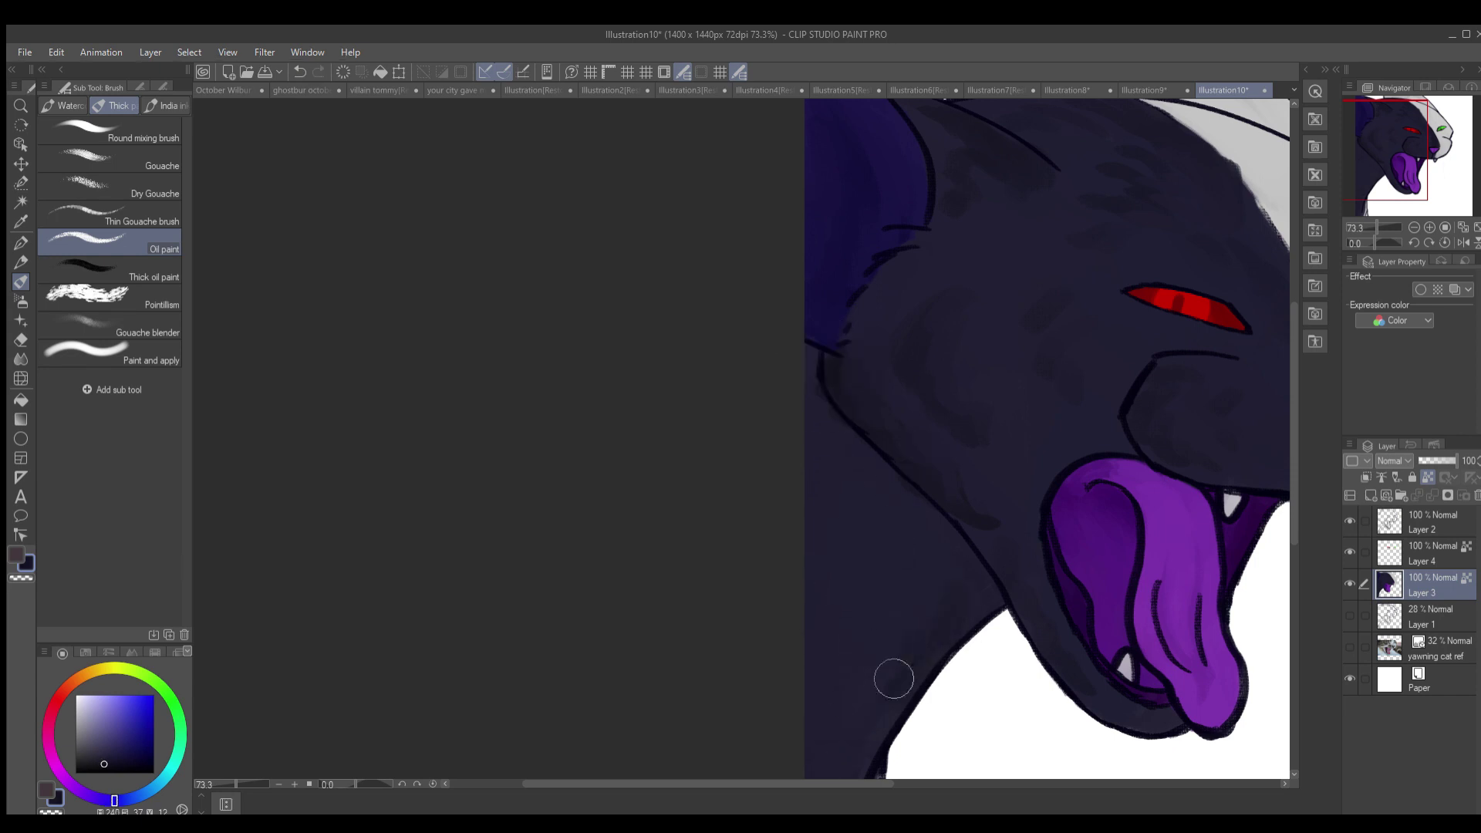
{"action": "scroll", "coordinate": [921, 682], "scroll_direction": "down", "scroll_amount": 3}
{"action": "scroll", "coordinate": [909, 290], "scroll_direction": "up", "scroll_amount": 4}
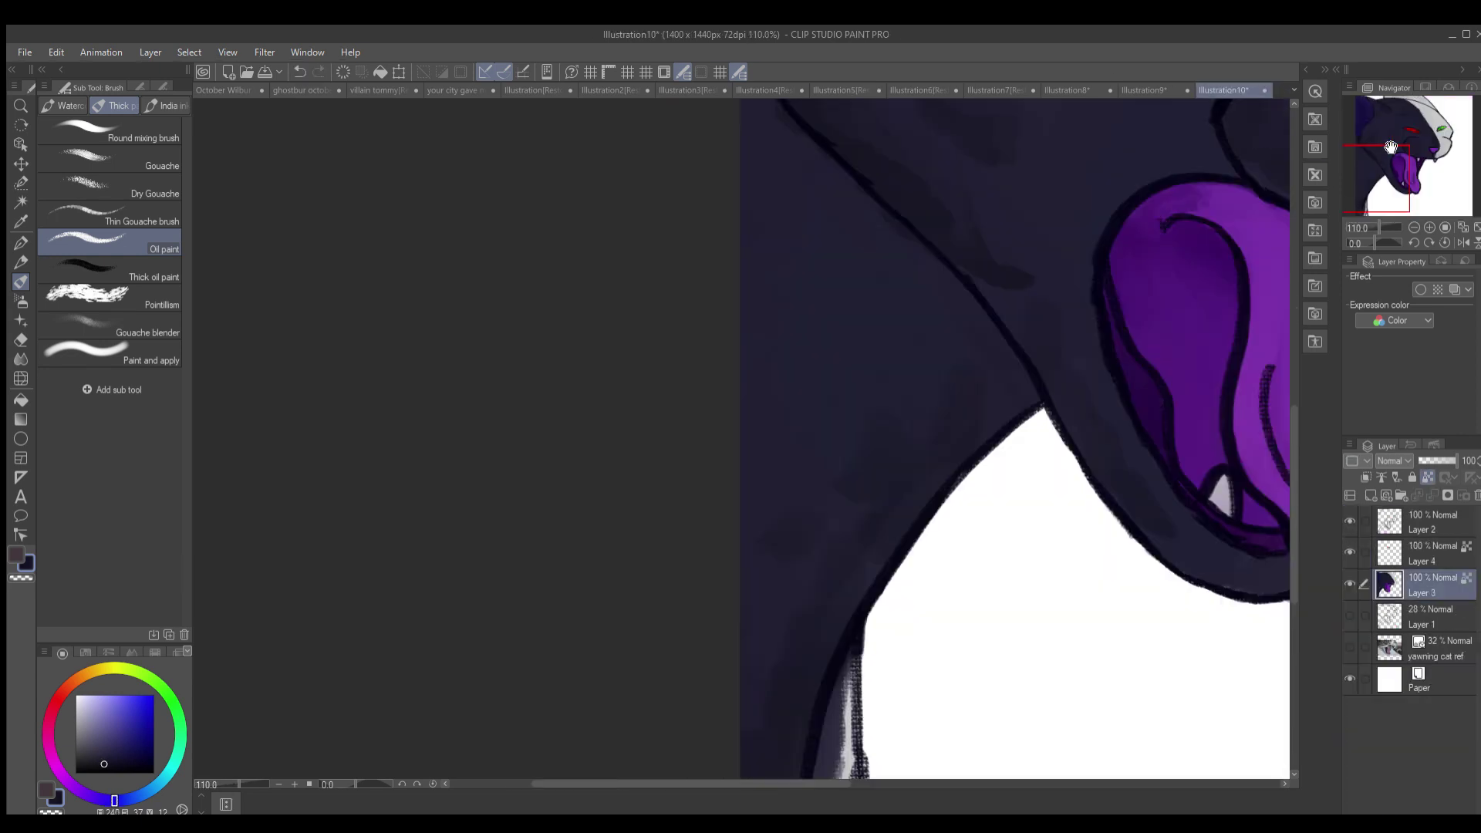
- Deepen the neck's shading with short dark navy strokes from below the ear down to the throat
{"action": "scroll", "coordinate": [909, 221], "scroll_direction": "up", "scroll_amount": 2}
{"action": "scroll", "coordinate": [843, 364], "scroll_direction": "left", "scroll_amount": 3}
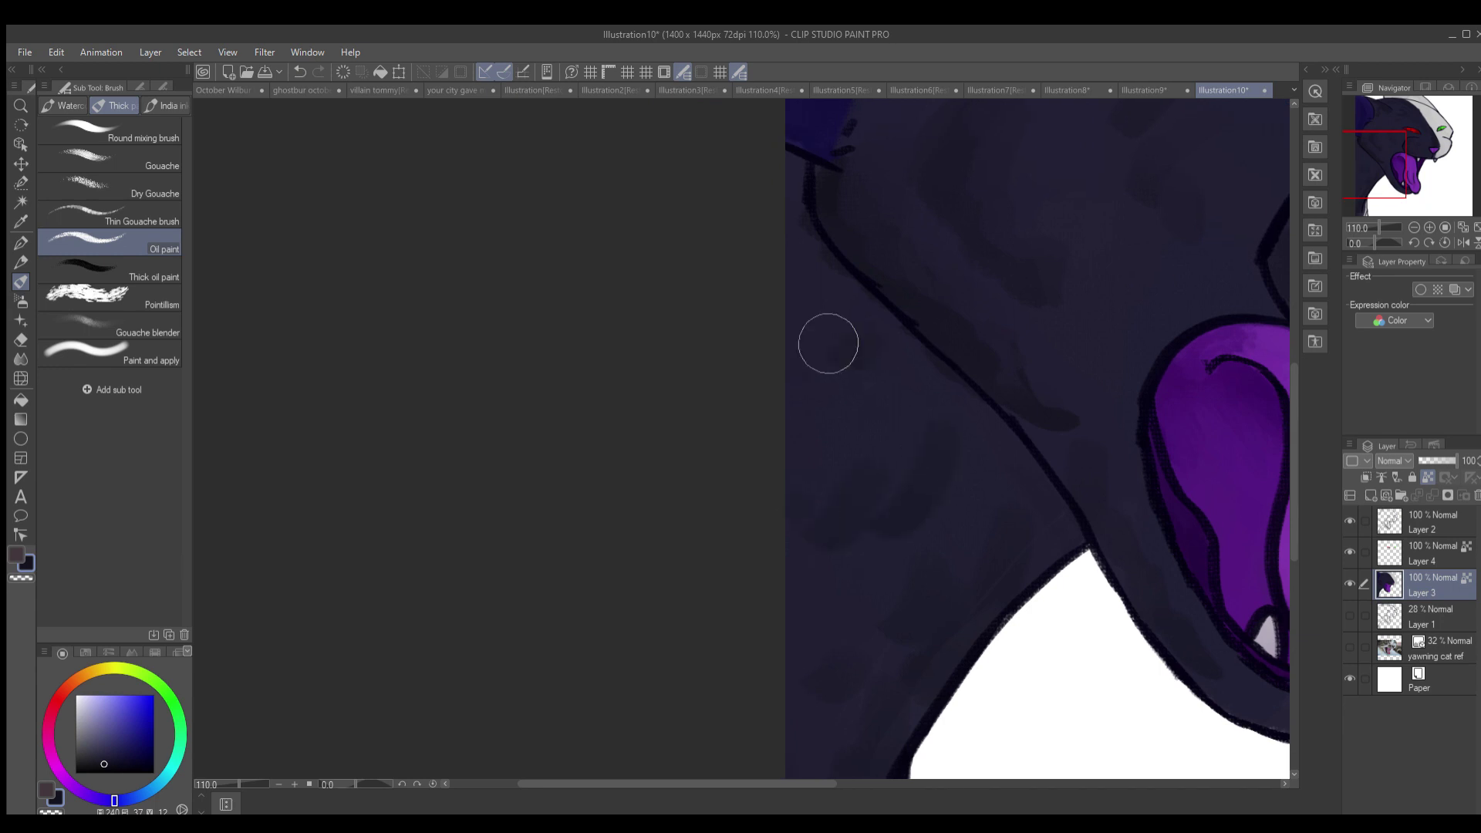
{"action": "scroll", "coordinate": [843, 364], "scroll_direction": "down", "scroll_amount": 2}
{"action": "scroll", "coordinate": [796, 434], "scroll_direction": "down", "scroll_amount": 2}
{"action": "scroll", "coordinate": [918, 562], "scroll_direction": "down", "scroll_amount": 2}
{"action": "scroll", "coordinate": [813, 416], "scroll_direction": "right", "scroll_amount": 2}
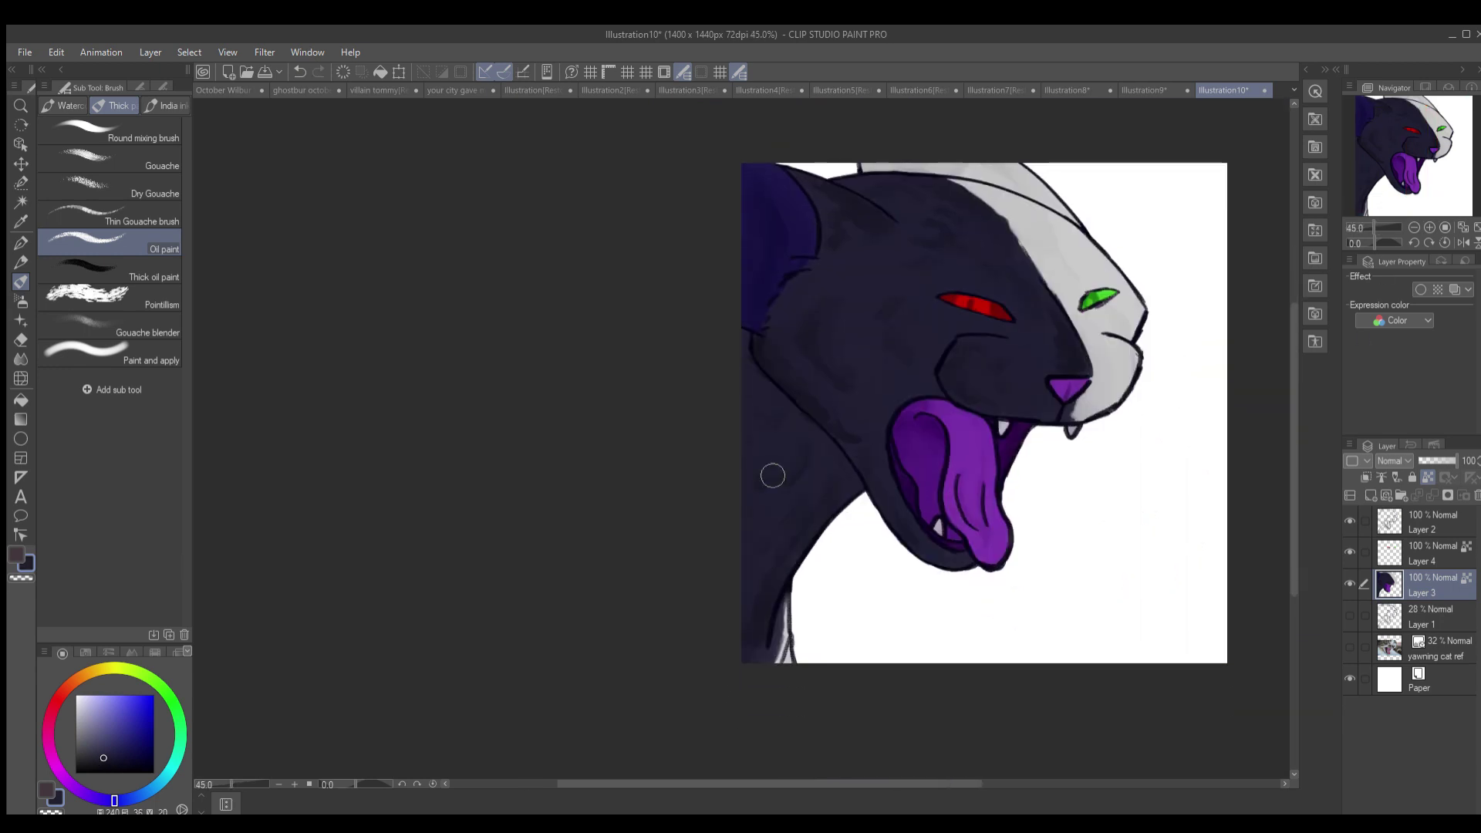
{"action": "scroll", "coordinate": [713, 551], "scroll_direction": "up", "scroll_amount": 2}
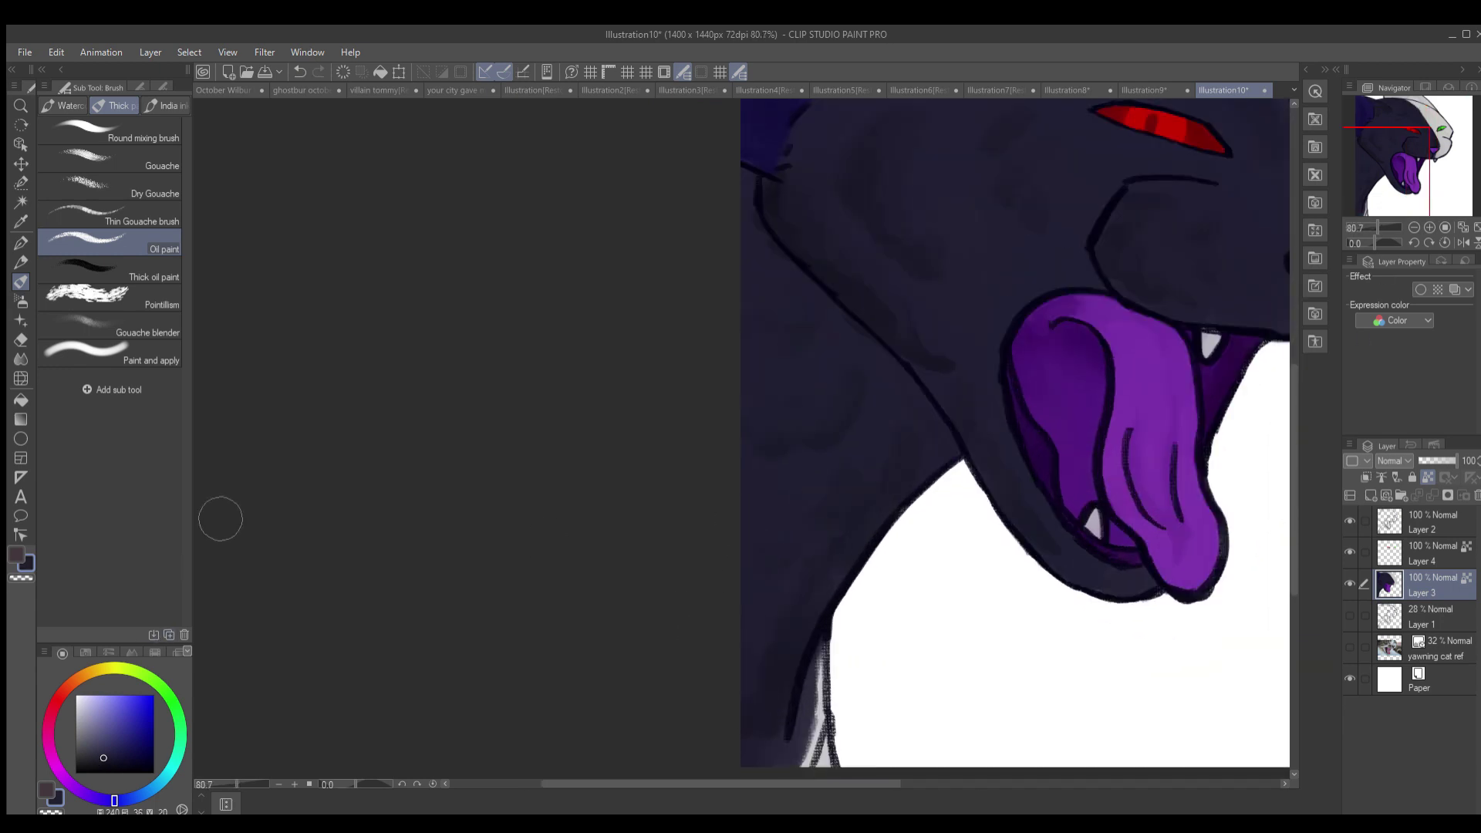
{"action": "scroll", "coordinate": [968, 363], "scroll_direction": "right", "scroll_amount": 5}
{"action": "scroll", "coordinate": [968, 363], "scroll_direction": "down", "scroll_amount": 1}
{"action": "mouse_move", "coordinate": [968, 362]}
{"action": "left_mouse_down"}
{"action": "mouse_move", "coordinate": [948, 471]}
{"action": "mouse_move", "coordinate": [1032, 503]}
{"action": "left_mouse_up"}
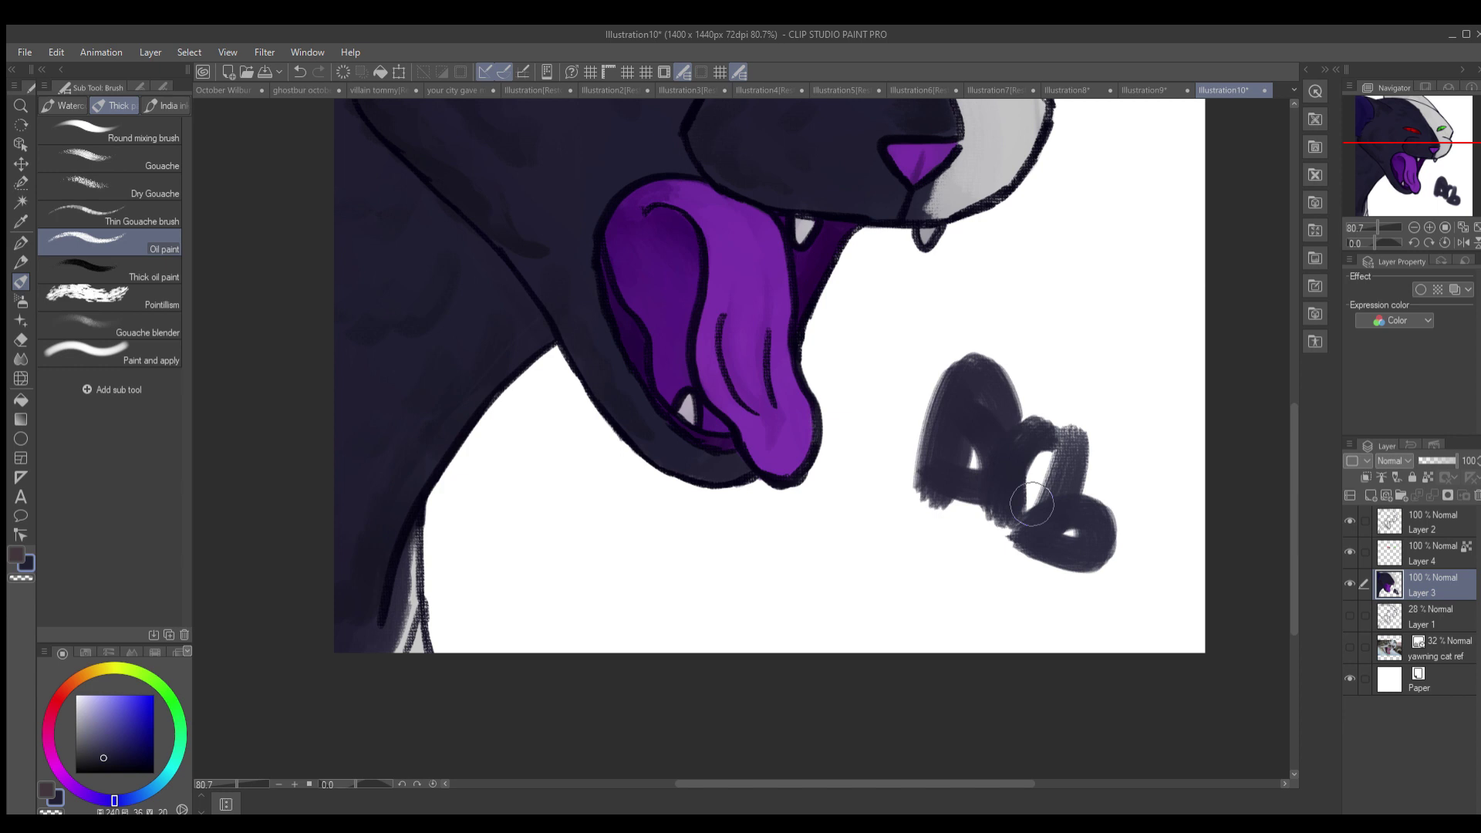
{"action": "key", "text": "ctrl+z"}
- Paint lighter blue-grey fur highlights across the forehead, cheek, nose bridge, muzzle and neck
{"action": "scroll", "coordinate": [784, 307], "scroll_direction": "up", "scroll_amount": 3}
{"action": "scroll", "coordinate": [489, 604], "scroll_direction": "right", "scroll_amount": 3}
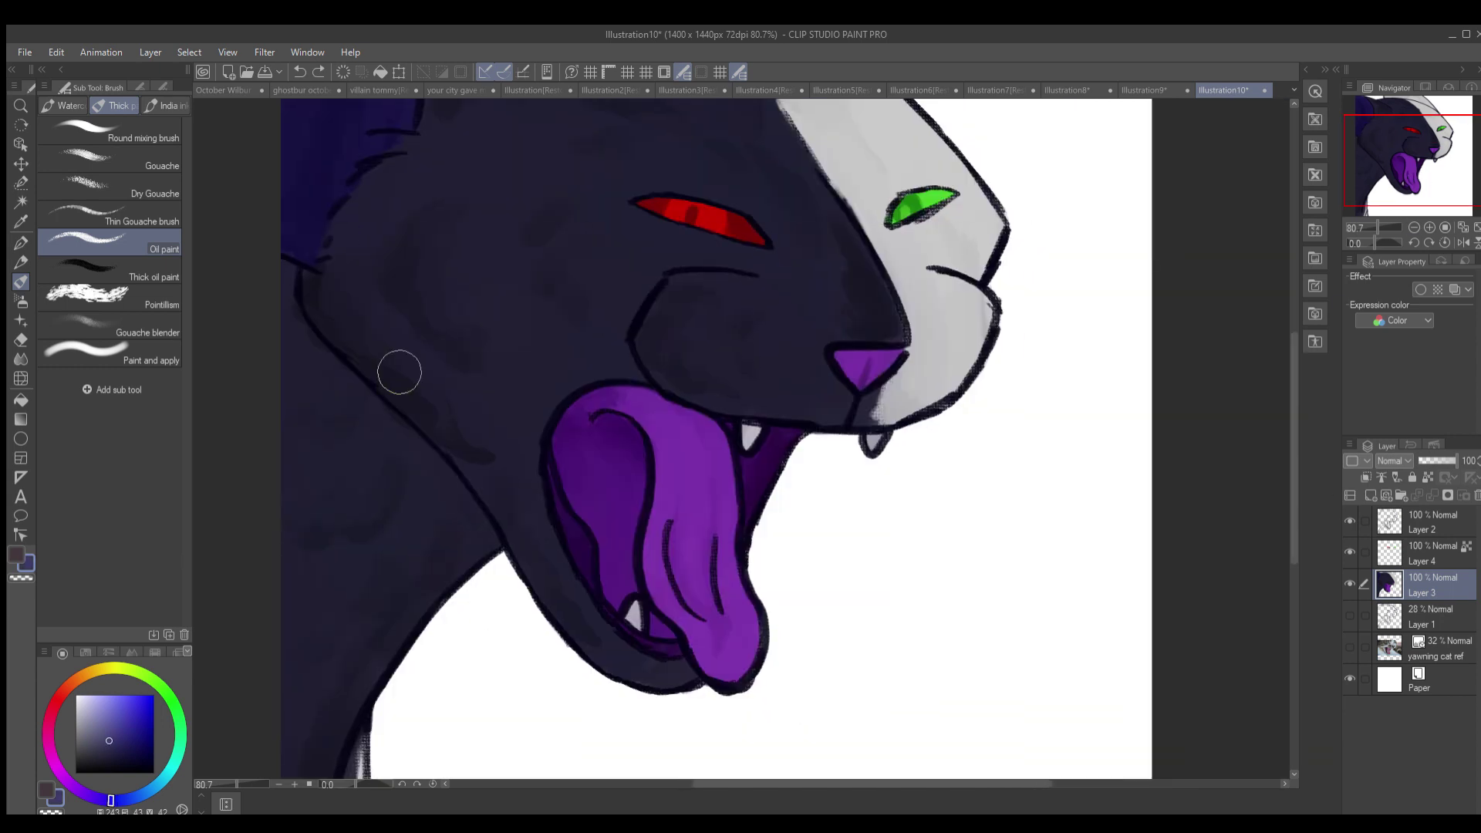
{"action": "scroll", "coordinate": [419, 238], "scroll_direction": "up", "scroll_amount": 3}
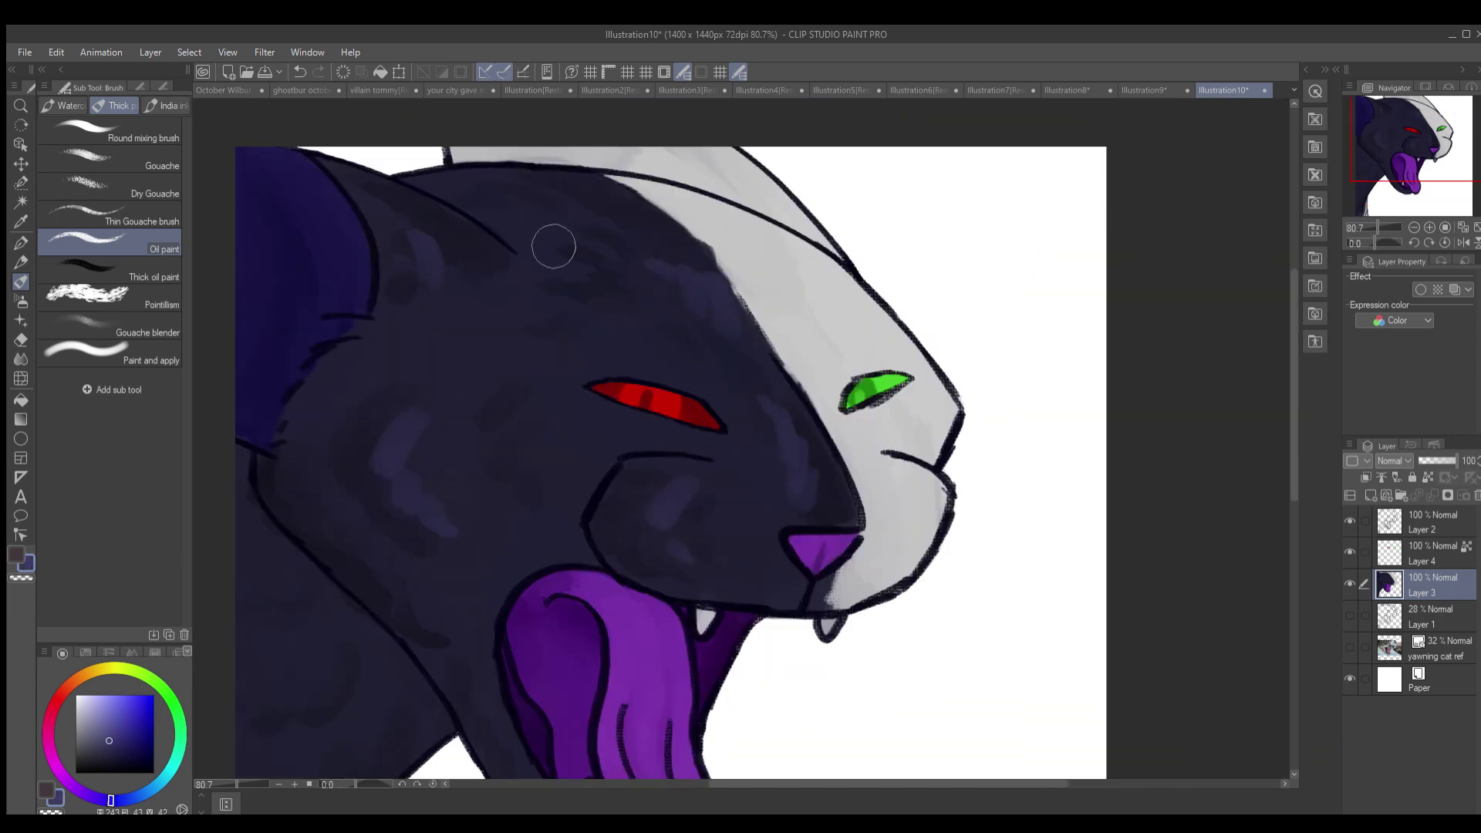
{"action": "scroll", "coordinate": [739, 478], "scroll_direction": "down", "scroll_amount": 2}
{"action": "scroll", "coordinate": [502, 413], "scroll_direction": "up", "scroll_amount": 2}
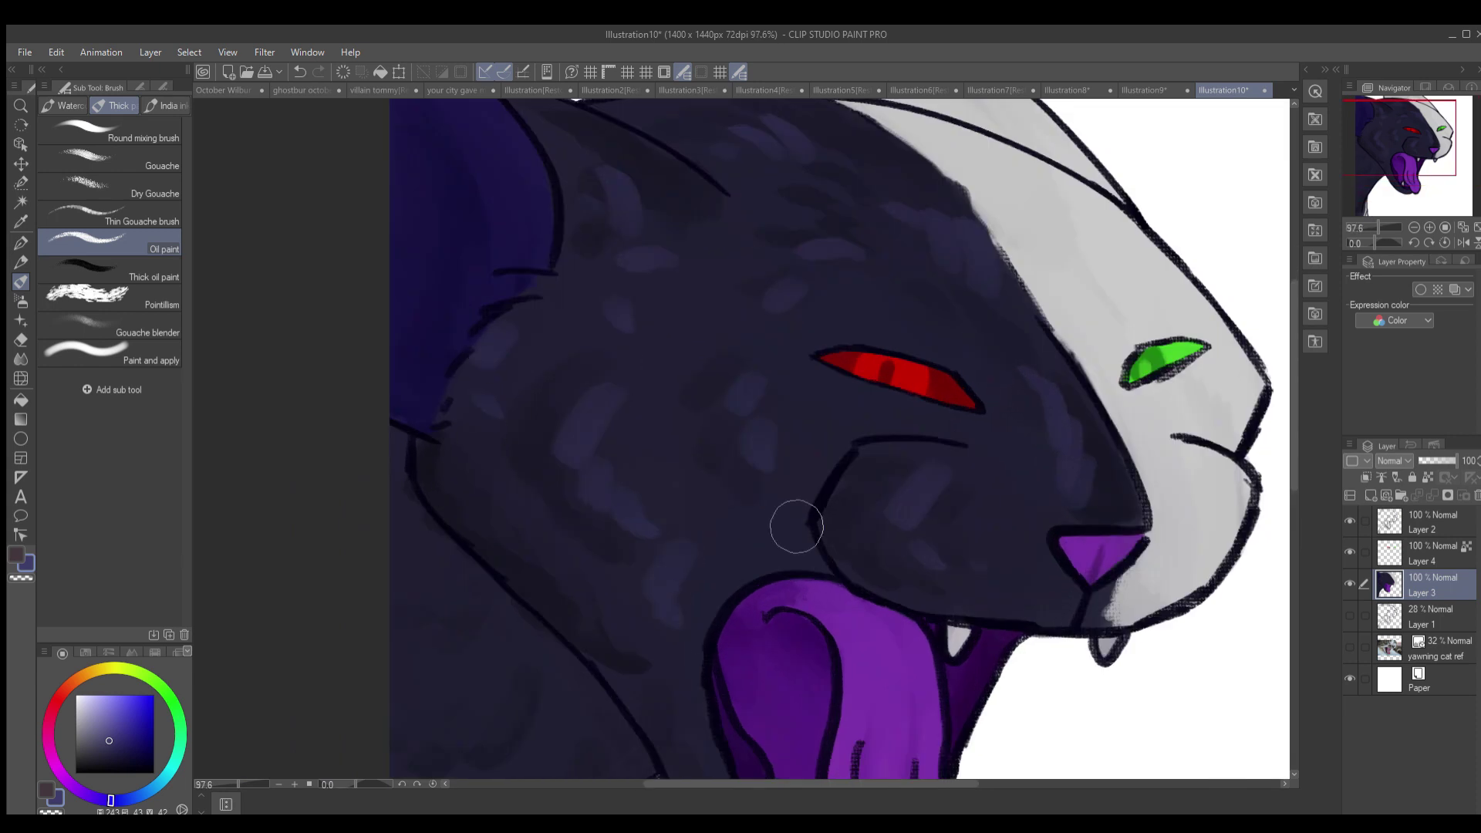
{"action": "scroll", "coordinate": [618, 498], "scroll_direction": "down", "scroll_amount": 1}
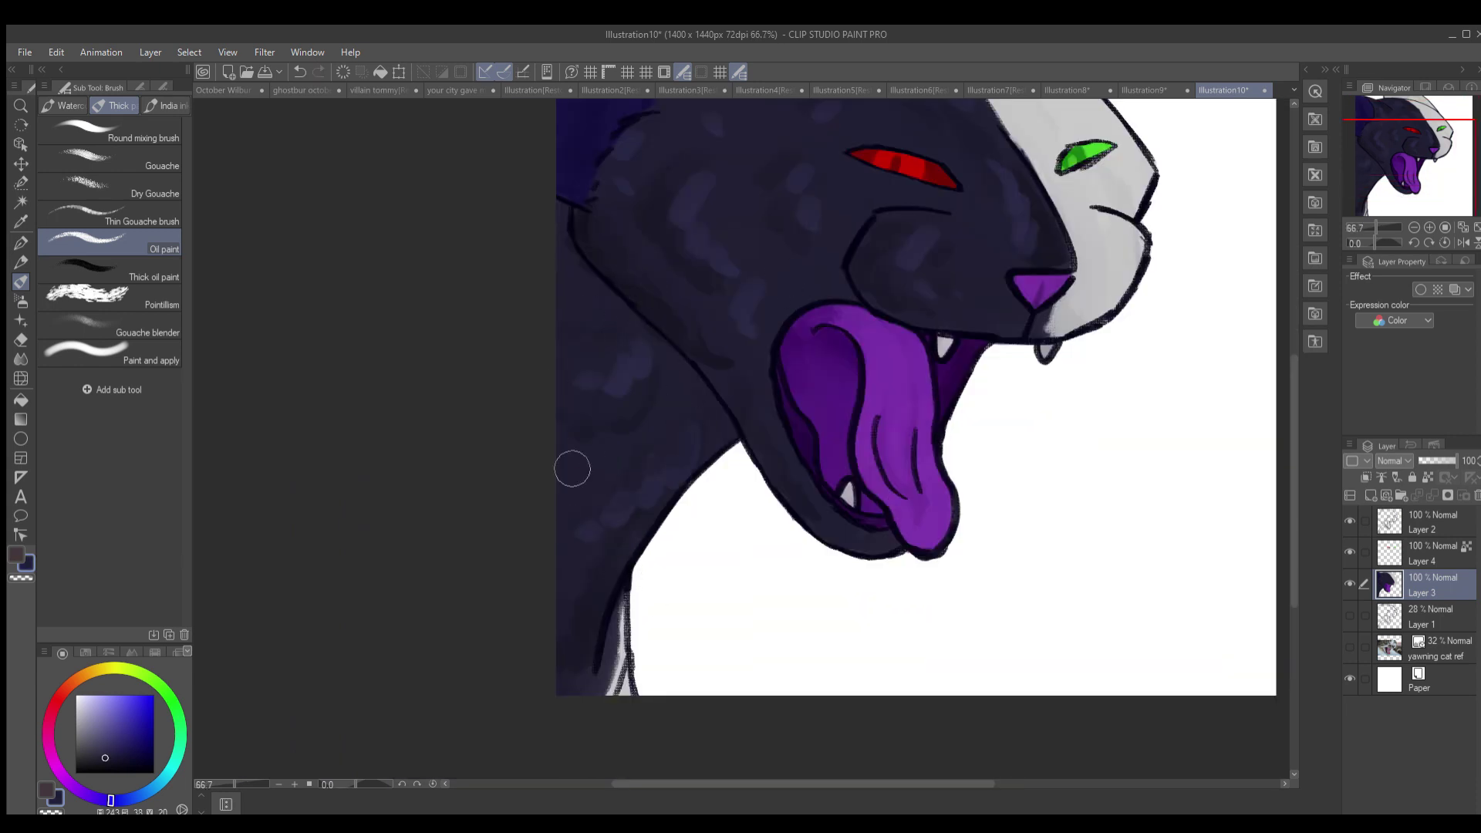
- Soften the blue-grey highlights on the forehead and cheek with overlapping dark navy fur strokes
{"action": "scroll", "coordinate": [605, 502], "scroll_direction": "up", "scroll_amount": 3}
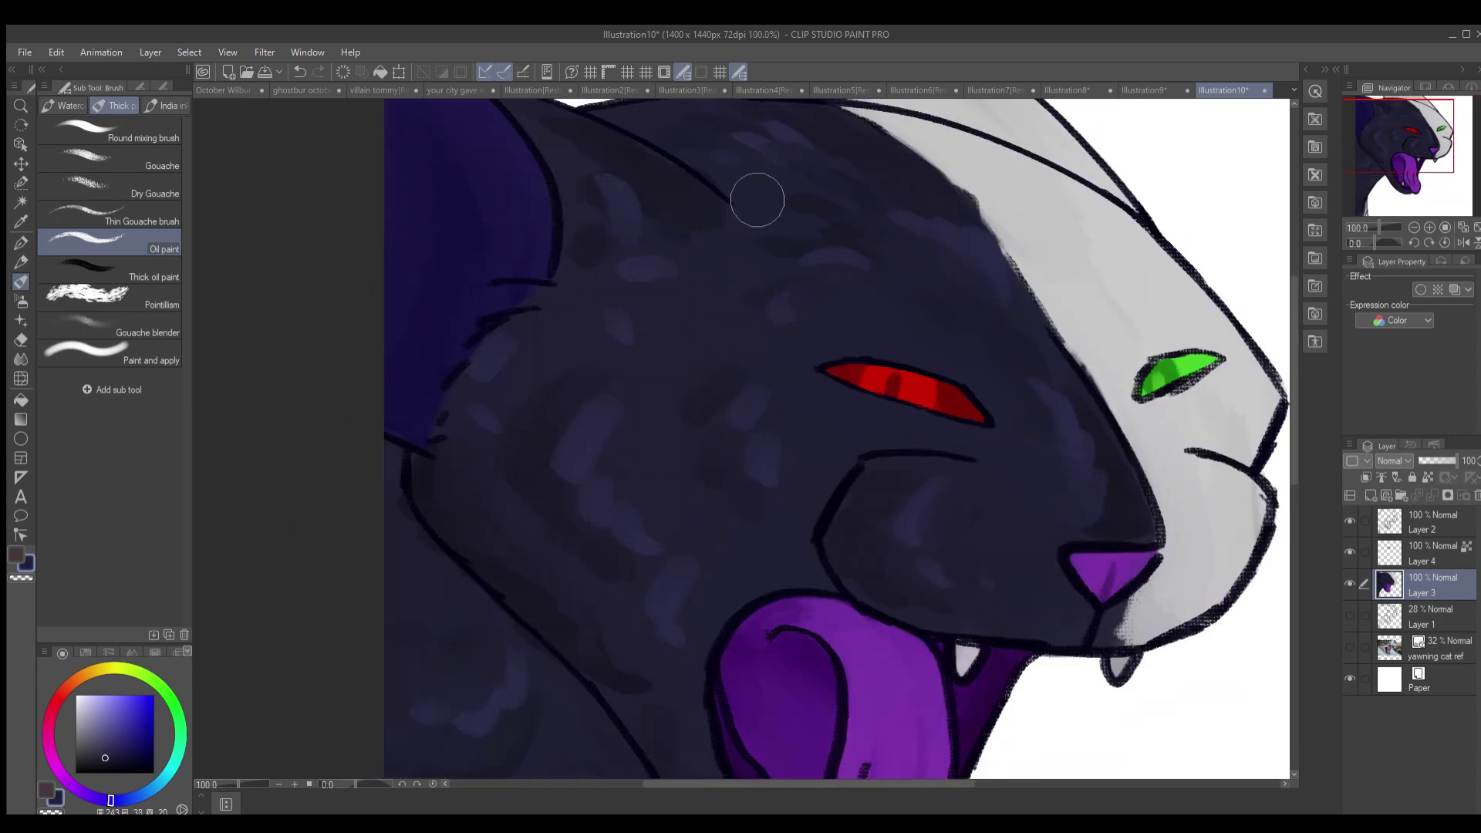
{"action": "scroll", "coordinate": [948, 494], "scroll_direction": "down", "scroll_amount": 3}
{"action": "scroll", "coordinate": [831, 434], "scroll_direction": "up", "scroll_amount": 3}
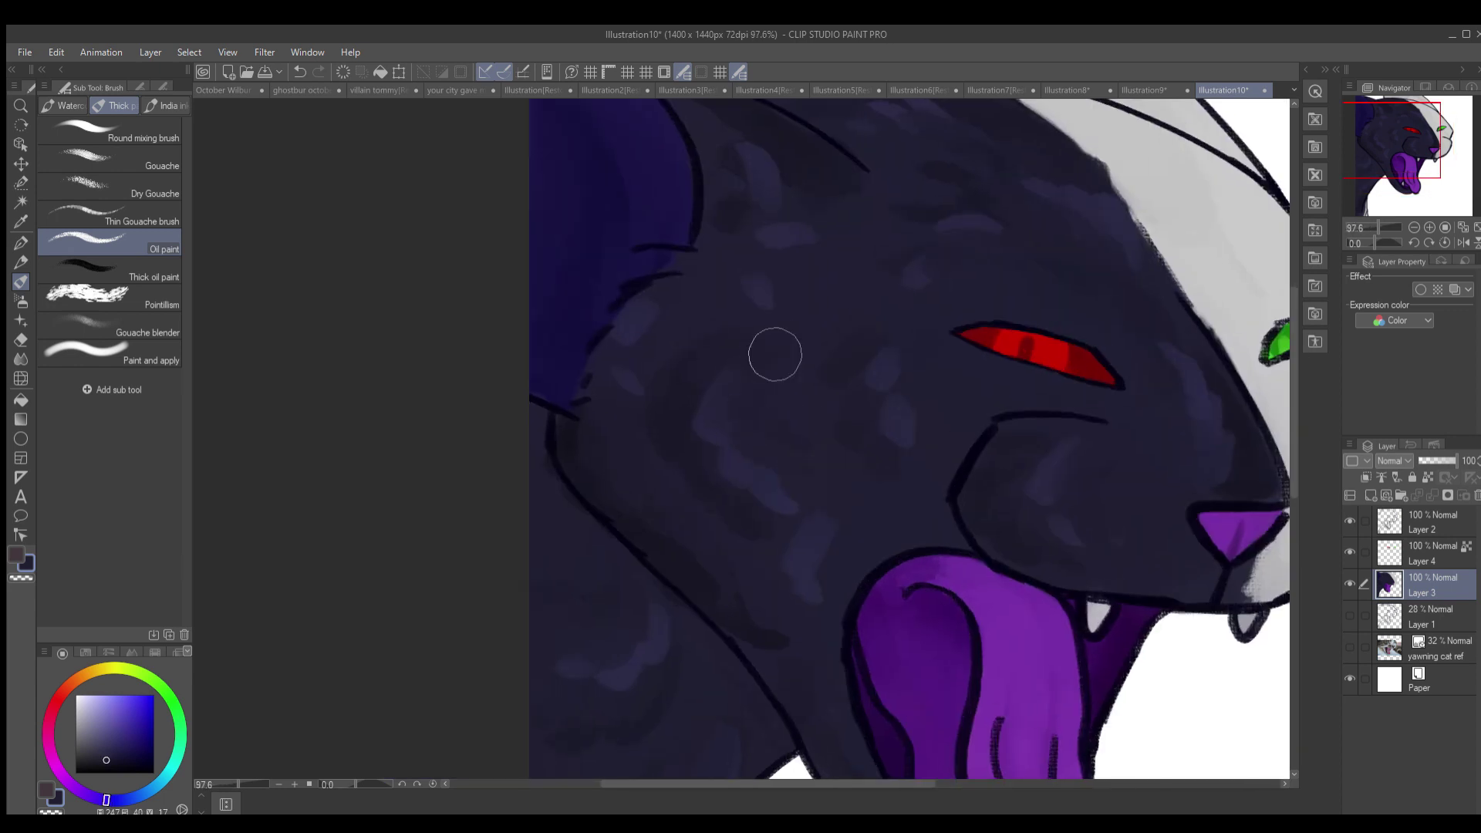
{"action": "left_click", "coordinate": [677, 440], "text": "alt"}
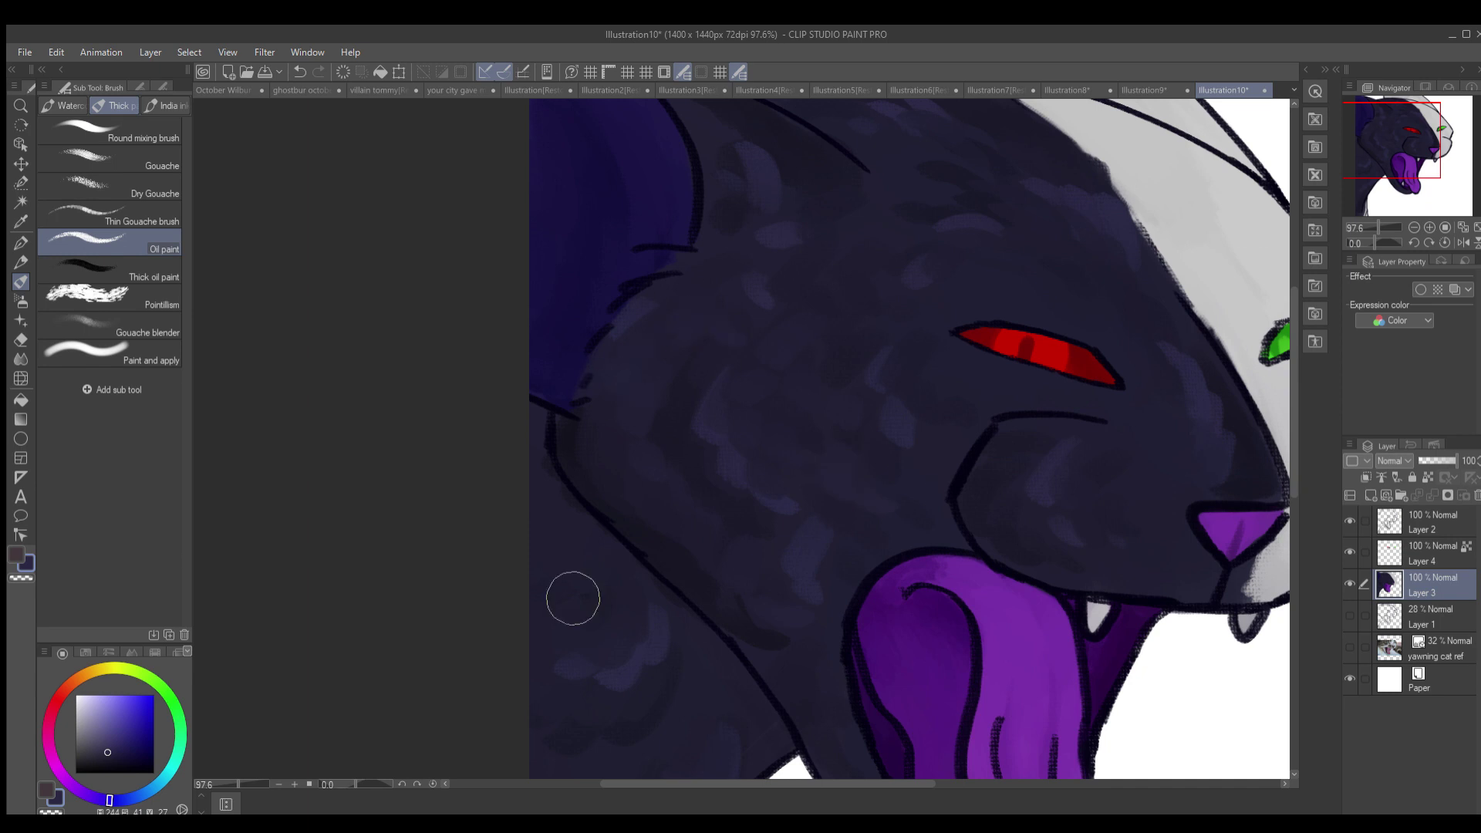
{"action": "scroll", "coordinate": [604, 514], "scroll_direction": "down", "scroll_amount": 3}
{"action": "scroll", "coordinate": [711, 529], "scroll_direction": "up", "scroll_amount": 3}
{"action": "scroll", "coordinate": [704, 678], "scroll_direction": "down", "scroll_amount": 2}
{"action": "scroll", "coordinate": [820, 562], "scroll_direction": "up", "scroll_amount": 2}
- Layer more short near-black and mid-navy fur strokes over the forehead, around the red eye and across the cheek
{"action": "left_click", "coordinate": [794, 205], "text": "alt"}
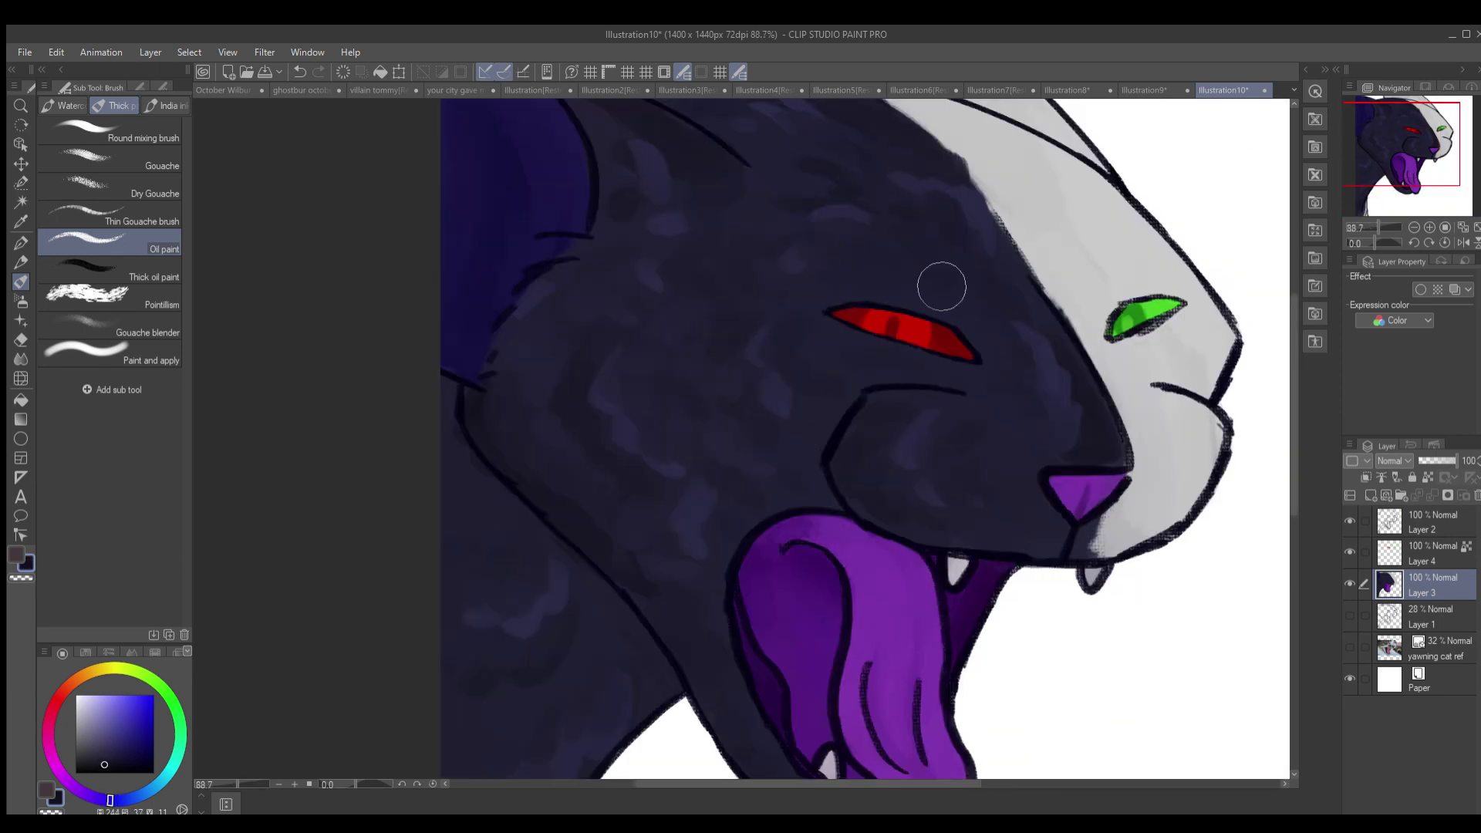
{"action": "scroll", "coordinate": [876, 260], "scroll_direction": "up", "scroll_amount": 3}
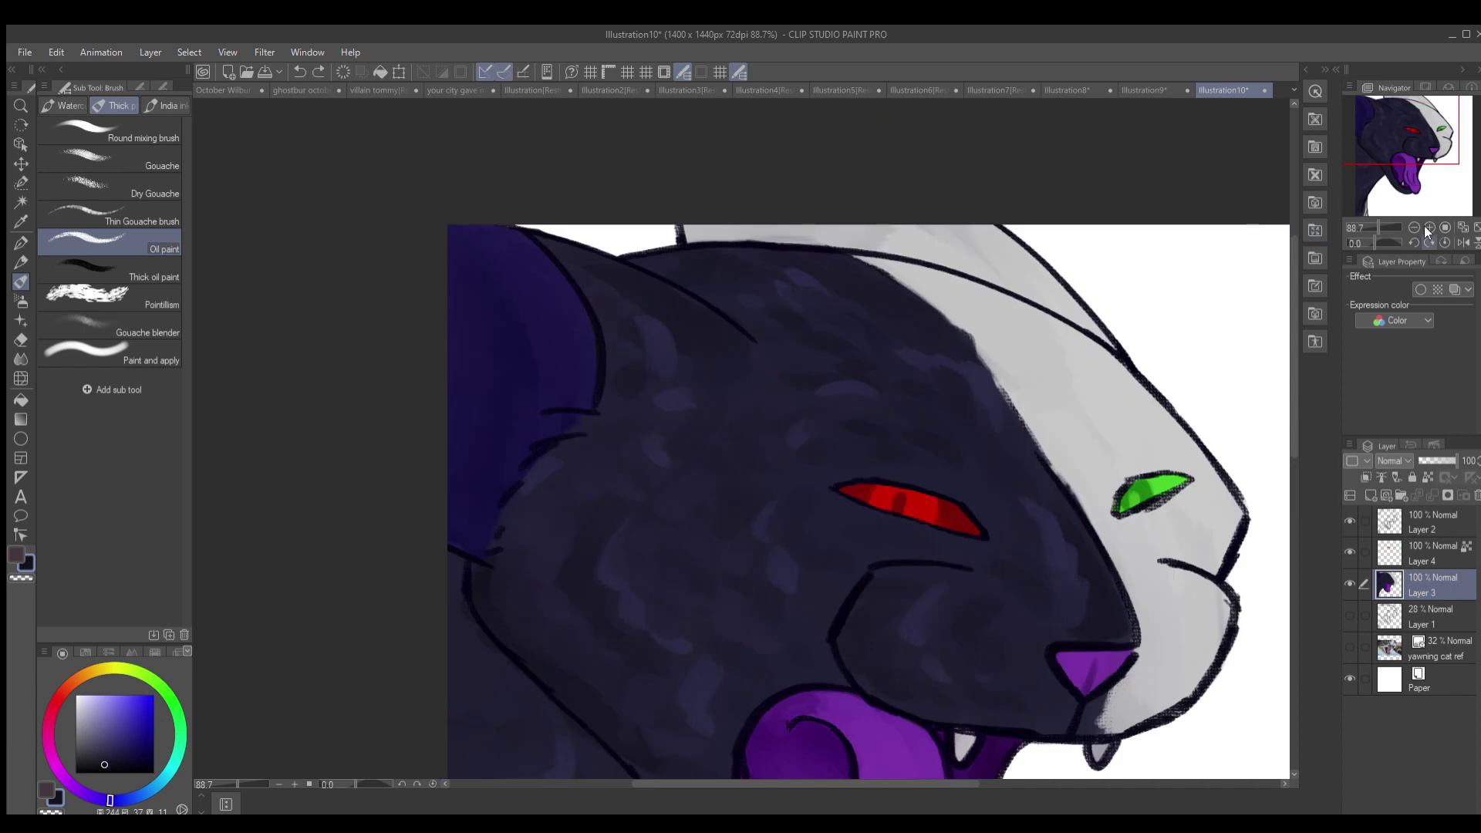
{"action": "scroll", "coordinate": [828, 605], "scroll_direction": "down", "scroll_amount": 3}
{"action": "left_click", "coordinate": [975, 360], "text": "alt"}
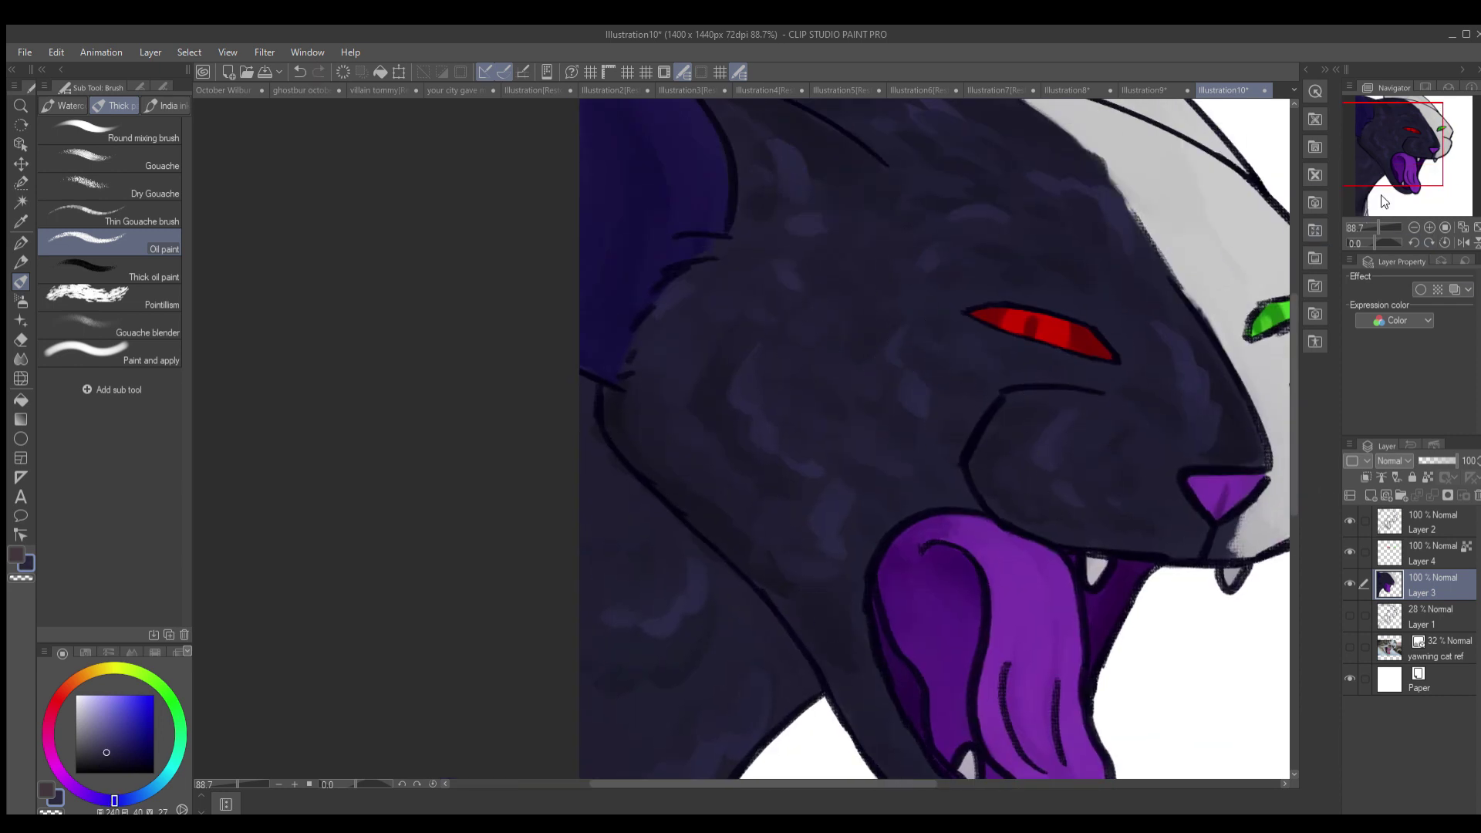
{"action": "scroll", "coordinate": [903, 489], "scroll_direction": "down", "scroll_amount": 3}
{"action": "scroll", "coordinate": [1001, 419], "scroll_direction": "up", "scroll_amount": 1}
{"action": "scroll", "coordinate": [1001, 419], "scroll_direction": "down", "scroll_amount": 1}
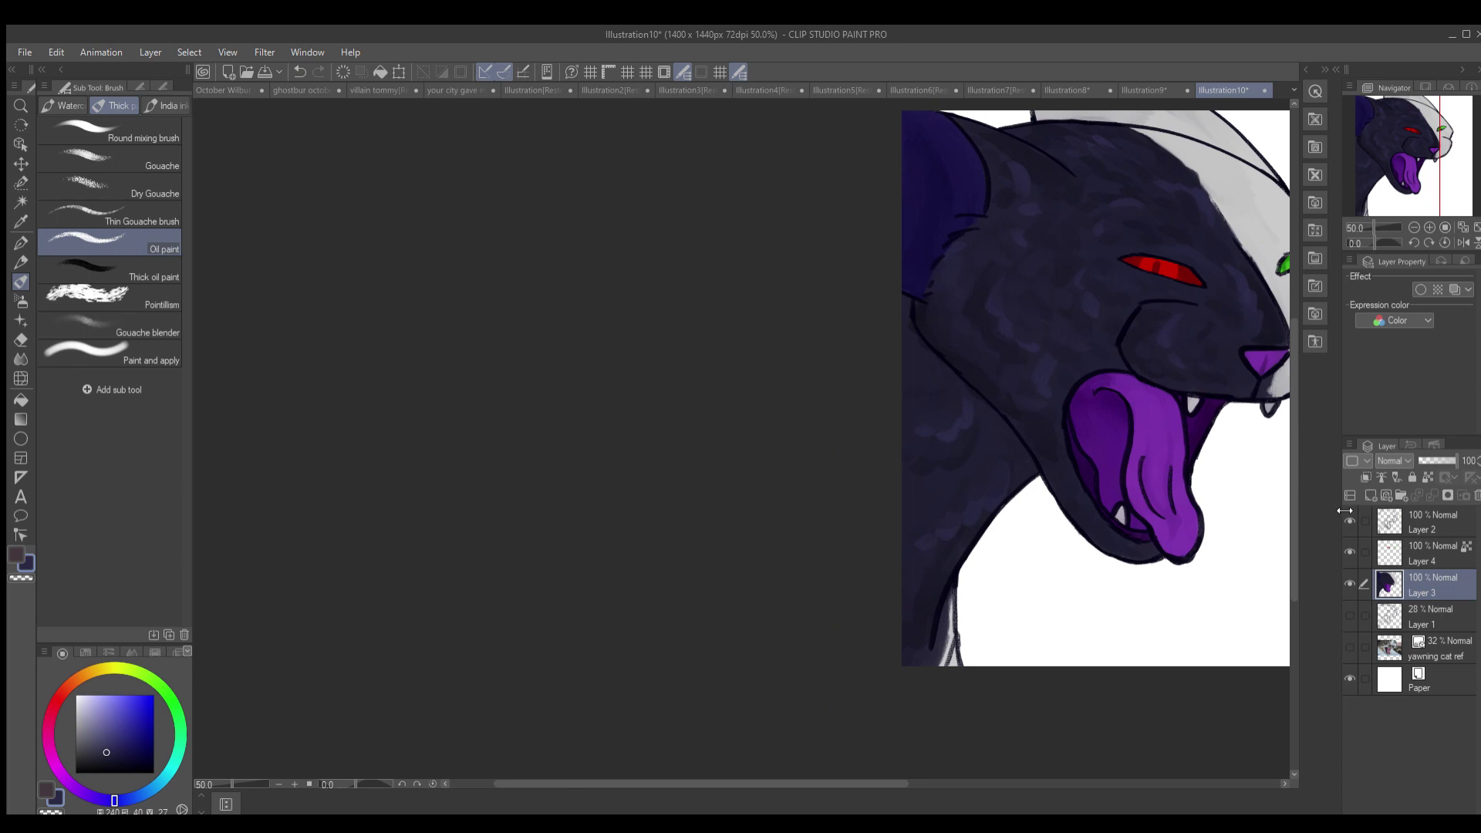
{"action": "scroll", "coordinate": [865, 238], "scroll_direction": "up", "scroll_amount": 3}
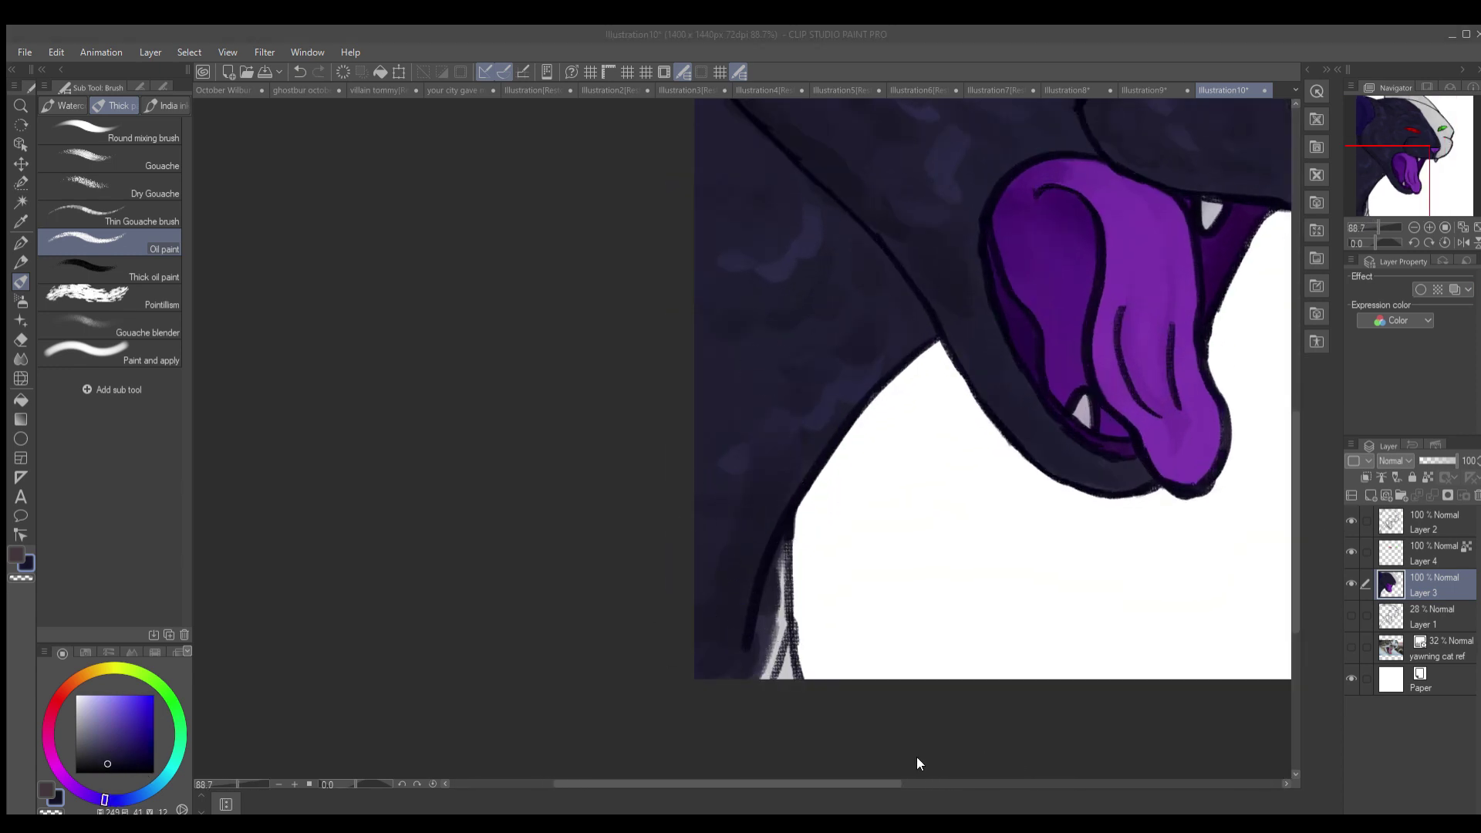
- Mirror the canvas view and paint darker grey fur strokes over the pale half of the face around the green eye
{"action": "scroll", "coordinate": [793, 419], "scroll_direction": "down", "scroll_amount": 3}
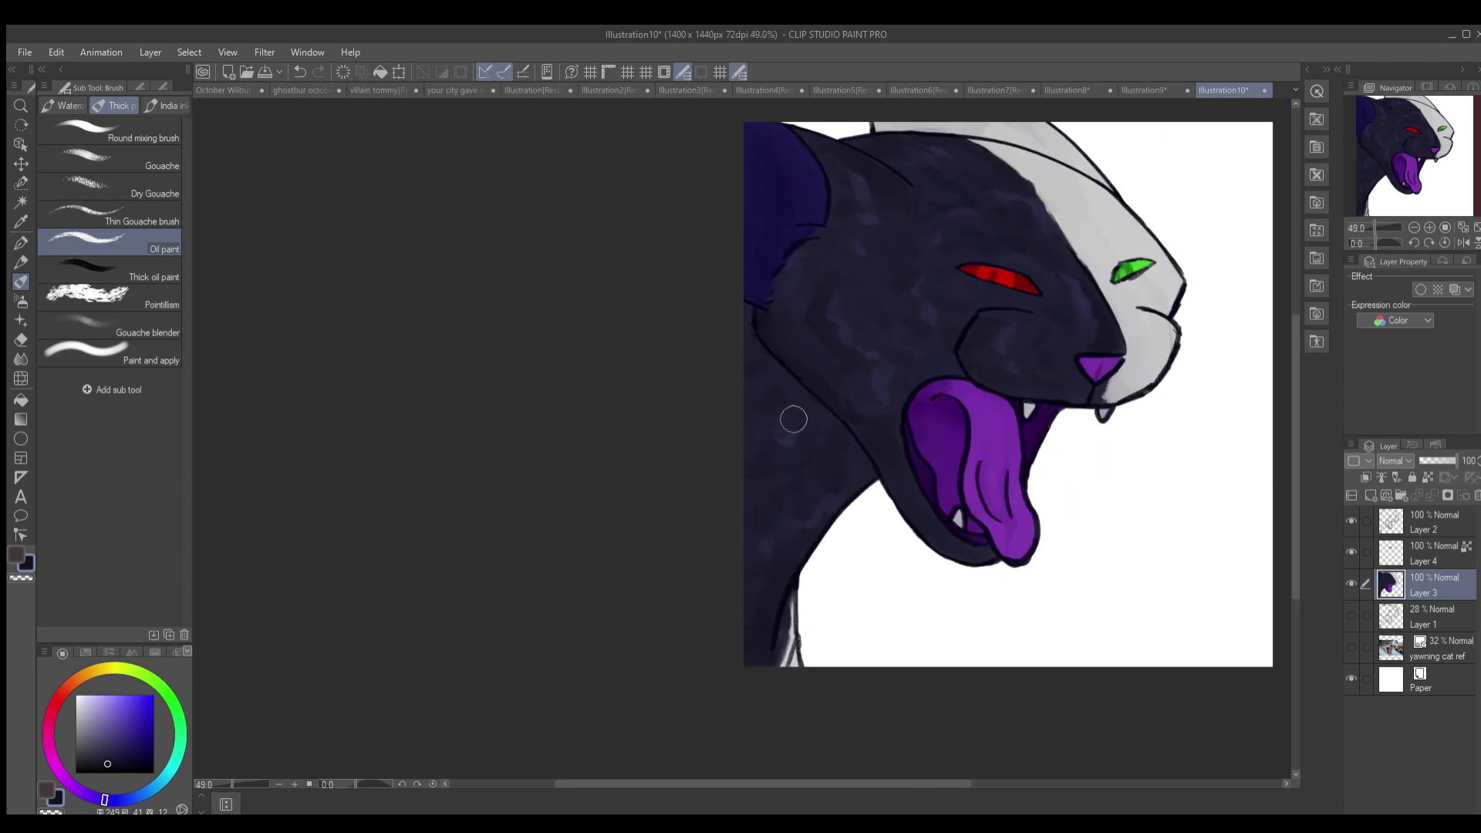
{"action": "scroll", "coordinate": [743, 352], "scroll_direction": "down", "scroll_amount": 1}
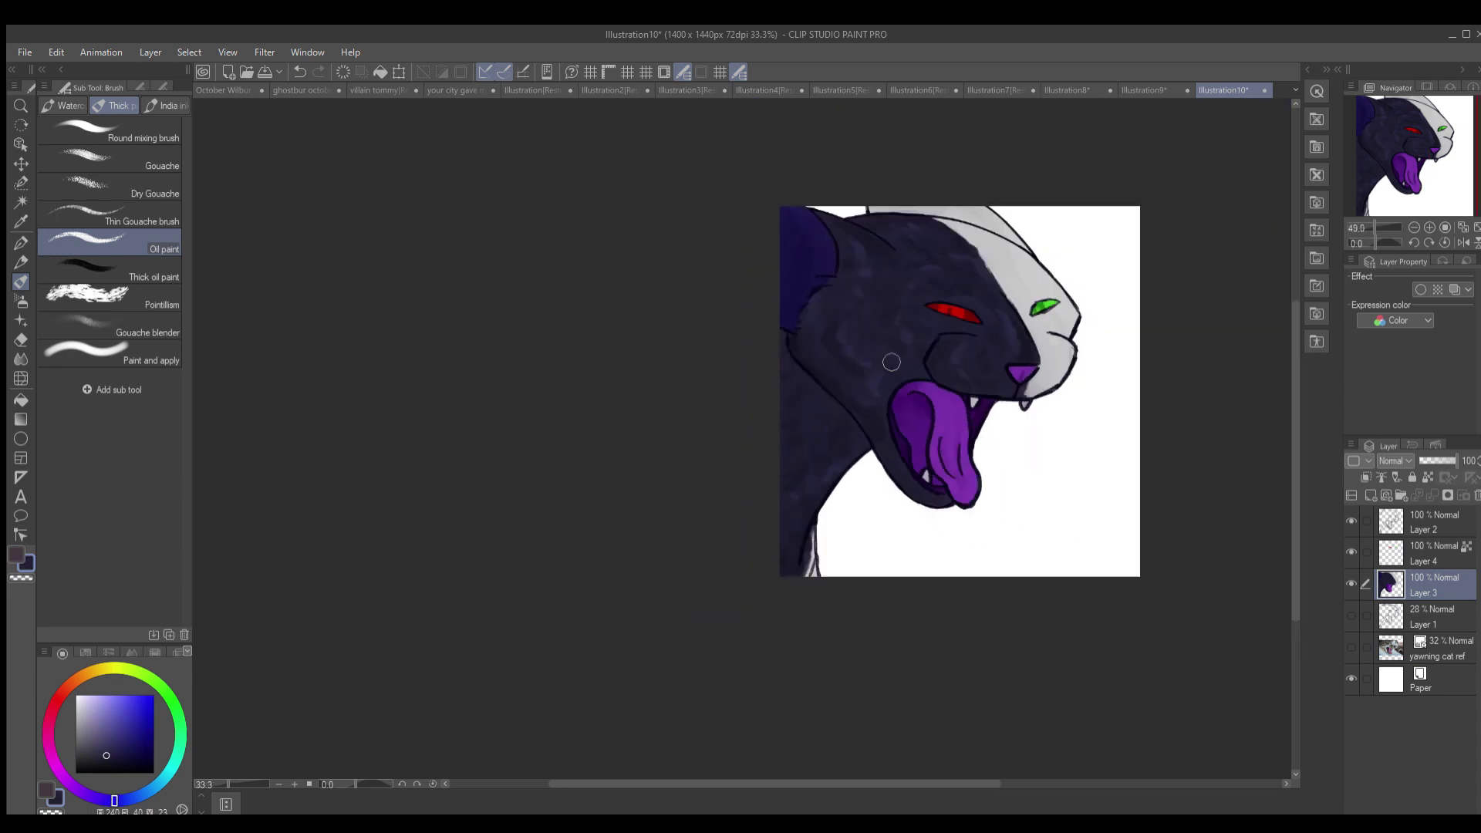
{"action": "scroll", "coordinate": [1081, 290], "scroll_direction": "up", "scroll_amount": 4}
{"action": "left_click", "coordinate": [885, 357], "text": "alt"}
{"action": "mouse_move", "coordinate": [965, 426]}
{"action": "left_mouse_down"}
{"action": "mouse_move", "coordinate": [867, 369]}
{"action": "mouse_move", "coordinate": [1019, 616]}
{"action": "mouse_move", "coordinate": [971, 609]}
{"action": "left_mouse_up"}
{"action": "scroll", "coordinate": [353, 564], "scroll_direction": "down", "scroll_amount": 2}
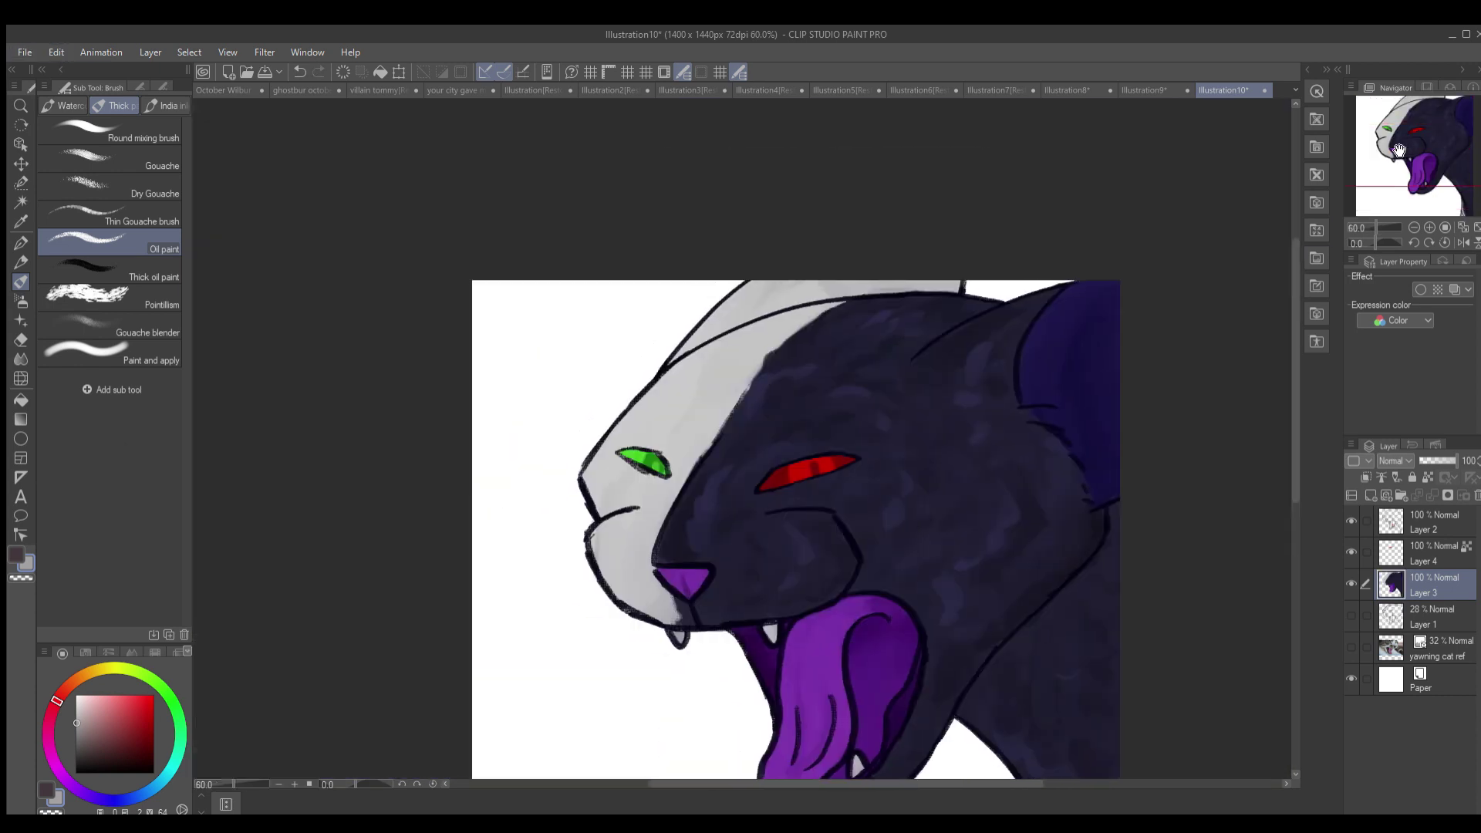
{"action": "scroll", "coordinate": [744, 413], "scroll_direction": "up", "scroll_amount": 2}
{"action": "mouse_move", "coordinate": [743, 414]}
{"action": "left_mouse_down"}
{"action": "mouse_move", "coordinate": [727, 448]}
{"action": "mouse_move", "coordinate": [740, 394]}
{"action": "left_mouse_up"}
{"action": "mouse_move", "coordinate": [615, 627]}
{"action": "left_mouse_down"}
{"action": "mouse_move", "coordinate": [674, 619]}
{"action": "mouse_move", "coordinate": [691, 522]}
{"action": "mouse_move", "coordinate": [664, 527]}
{"action": "mouse_move", "coordinate": [645, 447]}
{"action": "left_mouse_up"}
{"action": "scroll", "coordinate": [935, 545], "scroll_direction": "up", "scroll_amount": 1}
{"action": "left_click_drag", "start_coordinate": [935, 545], "coordinate": [879, 535]}
{"action": "scroll", "coordinate": [879, 534], "scroll_direction": "down", "scroll_amount": 3}
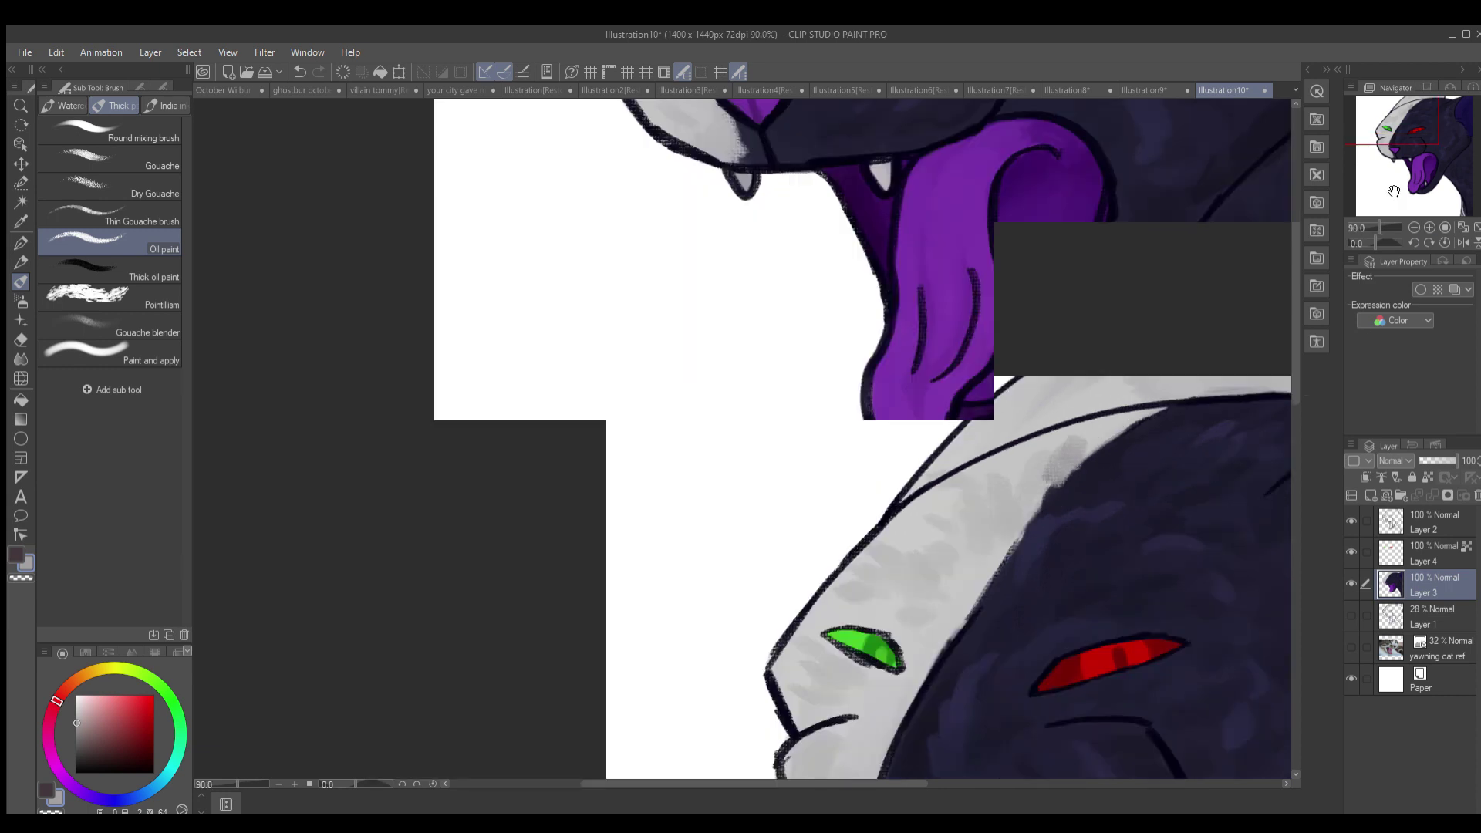
- Lock the transparent pixels of Layer 3 and paint lighter grey fur strokes across the pale forehead, cheek and muzzle
{"action": "left_click", "coordinate": [1425, 476]}
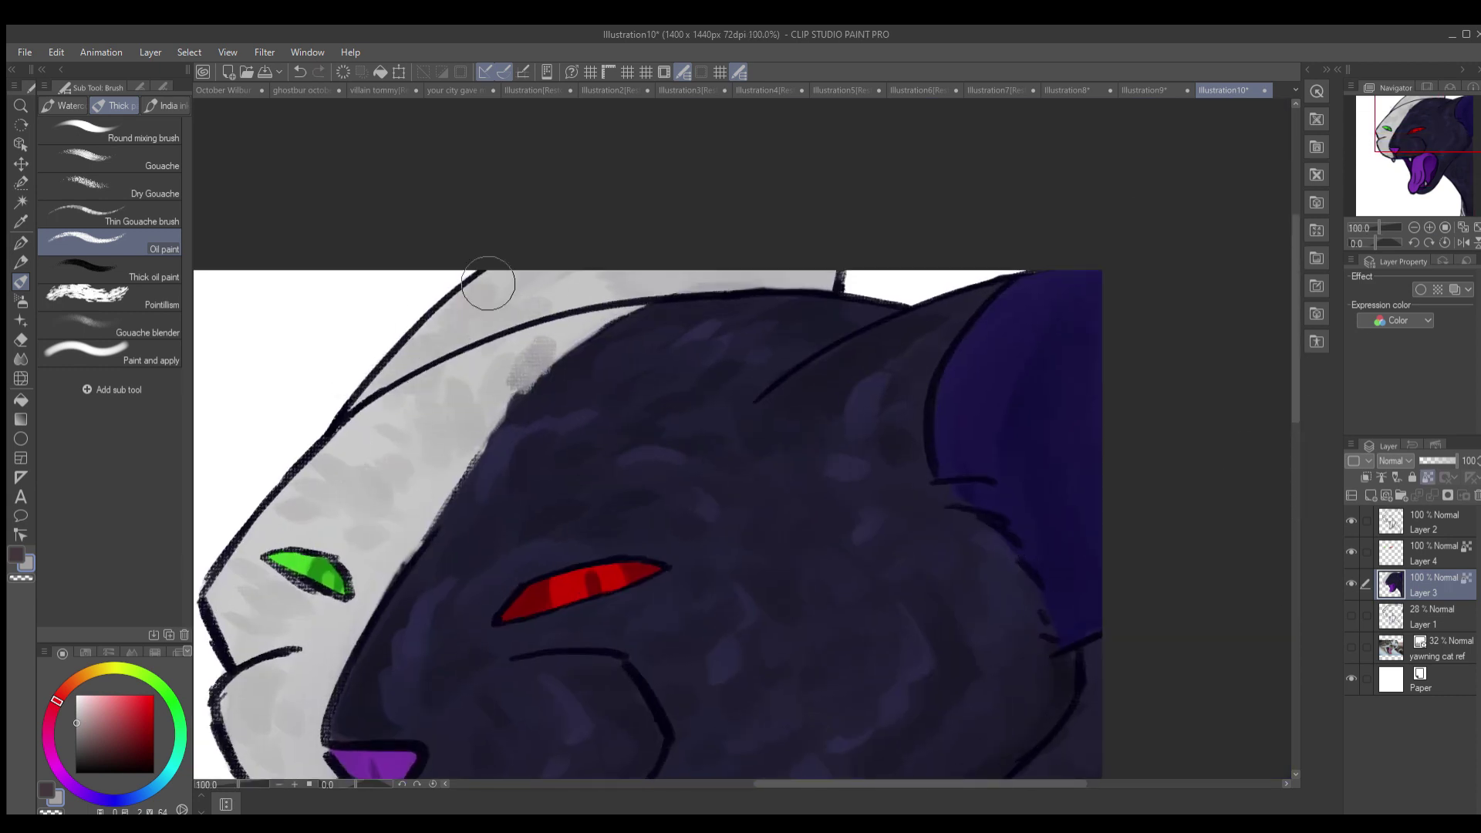
{"action": "left_click", "coordinate": [278, 657], "text": "alt"}
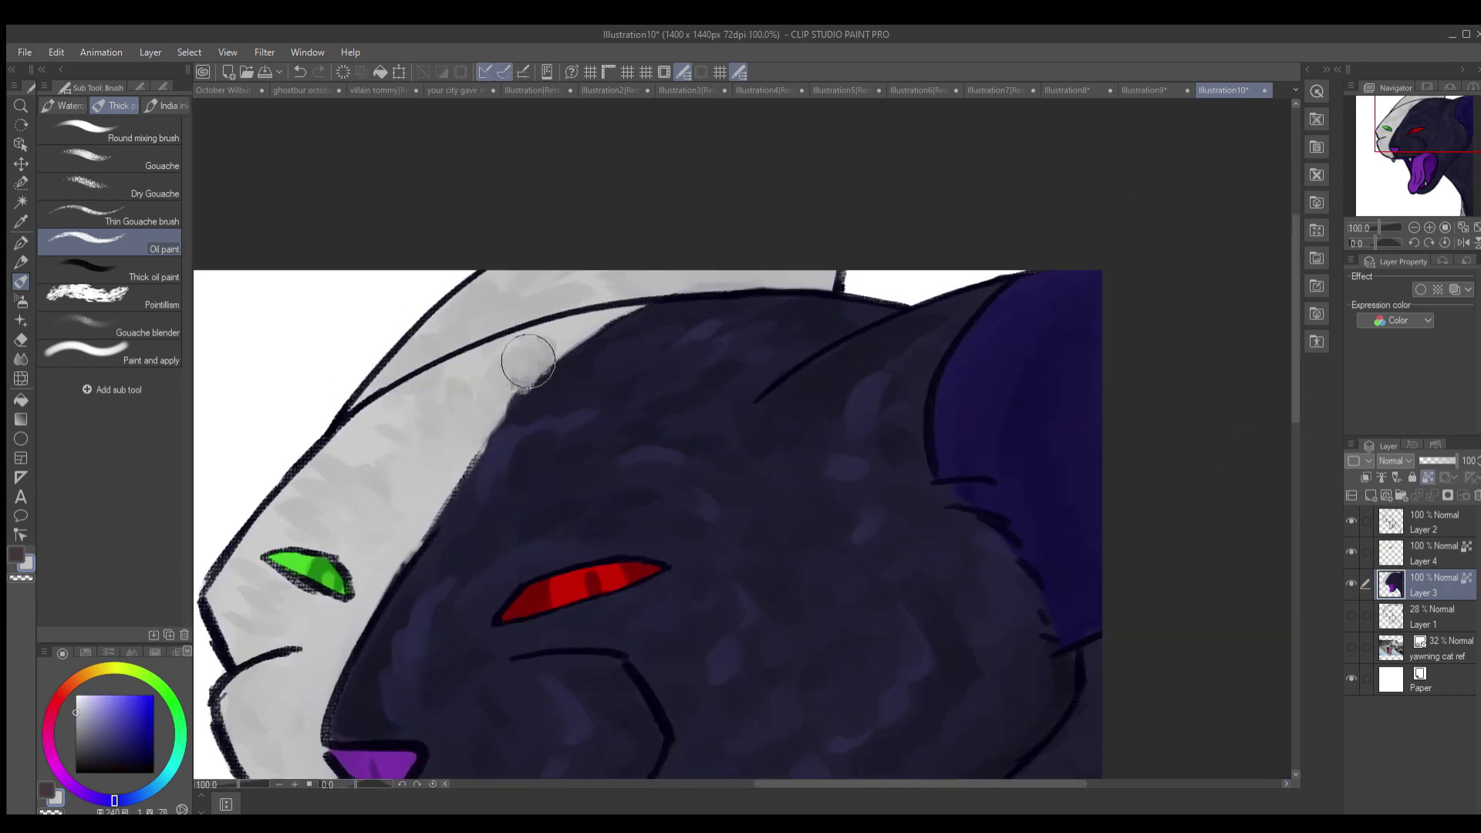
{"action": "scroll", "coordinate": [512, 347], "scroll_direction": "down", "scroll_amount": 5}
{"action": "scroll", "coordinate": [548, 328], "scroll_direction": "up", "scroll_amount": 3}
{"action": "scroll", "coordinate": [611, 297], "scroll_direction": "down", "scroll_amount": 3}
{"action": "scroll", "coordinate": [532, 420], "scroll_direction": "up", "scroll_amount": 4}
{"action": "left_click", "coordinate": [536, 523], "text": "alt"}
{"action": "mouse_move", "coordinate": [625, 200]}
{"action": "left_mouse_down"}
{"action": "mouse_move", "coordinate": [579, 291]}
{"action": "mouse_move", "coordinate": [448, 386]}
{"action": "mouse_move", "coordinate": [478, 555]}
{"action": "left_mouse_up"}
{"action": "scroll", "coordinate": [618, 286], "scroll_direction": "up", "scroll_amount": 3}
{"action": "left_click_drag", "start_coordinate": [694, 269], "coordinate": [618, 287]}
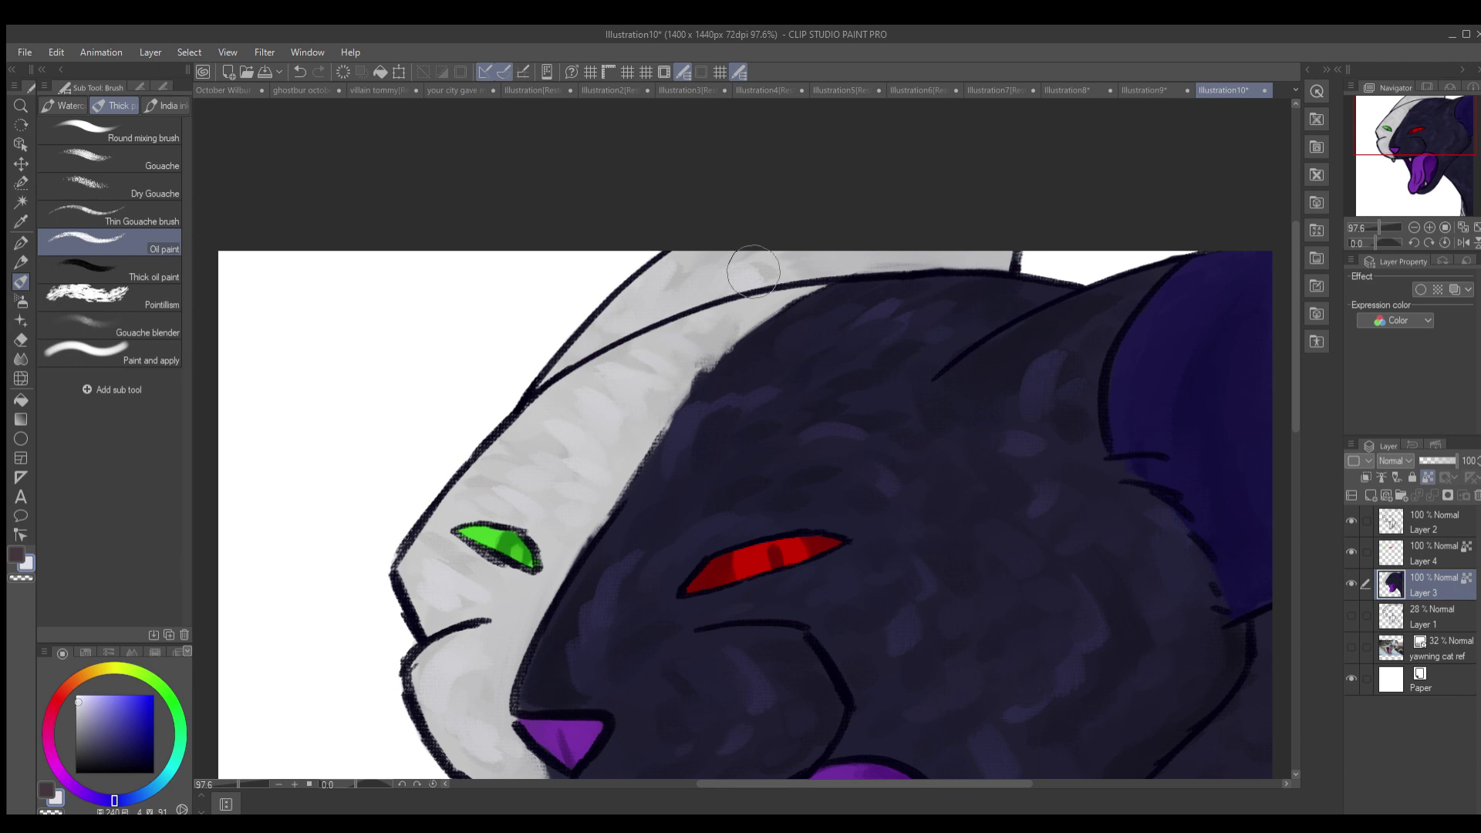
- Mirror the canvas view back and examine the shading of the whole drawing
{"action": "scroll", "coordinate": [644, 510], "scroll_direction": "down", "scroll_amount": 4}
{"action": "scroll", "coordinate": [844, 668], "scroll_direction": "up", "scroll_amount": 5}
{"action": "scroll", "coordinate": [484, 340], "scroll_direction": "down", "scroll_amount": 3}
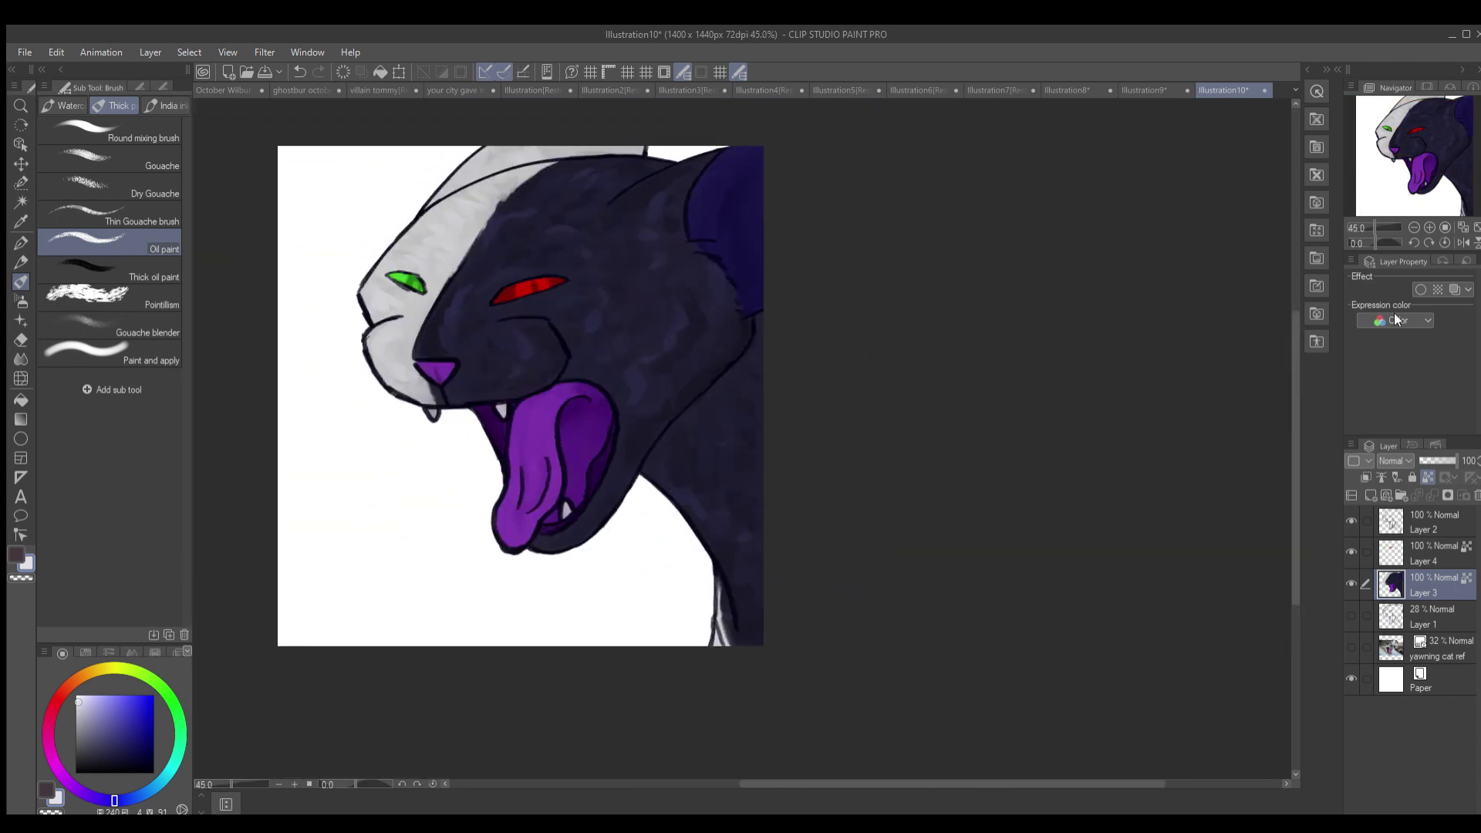
{"action": "key", "text": "h"}
{"action": "left_click", "coordinate": [1368, 149]}
{"action": "left_click_drag", "start_coordinate": [1368, 148], "coordinate": [1376, 167]}
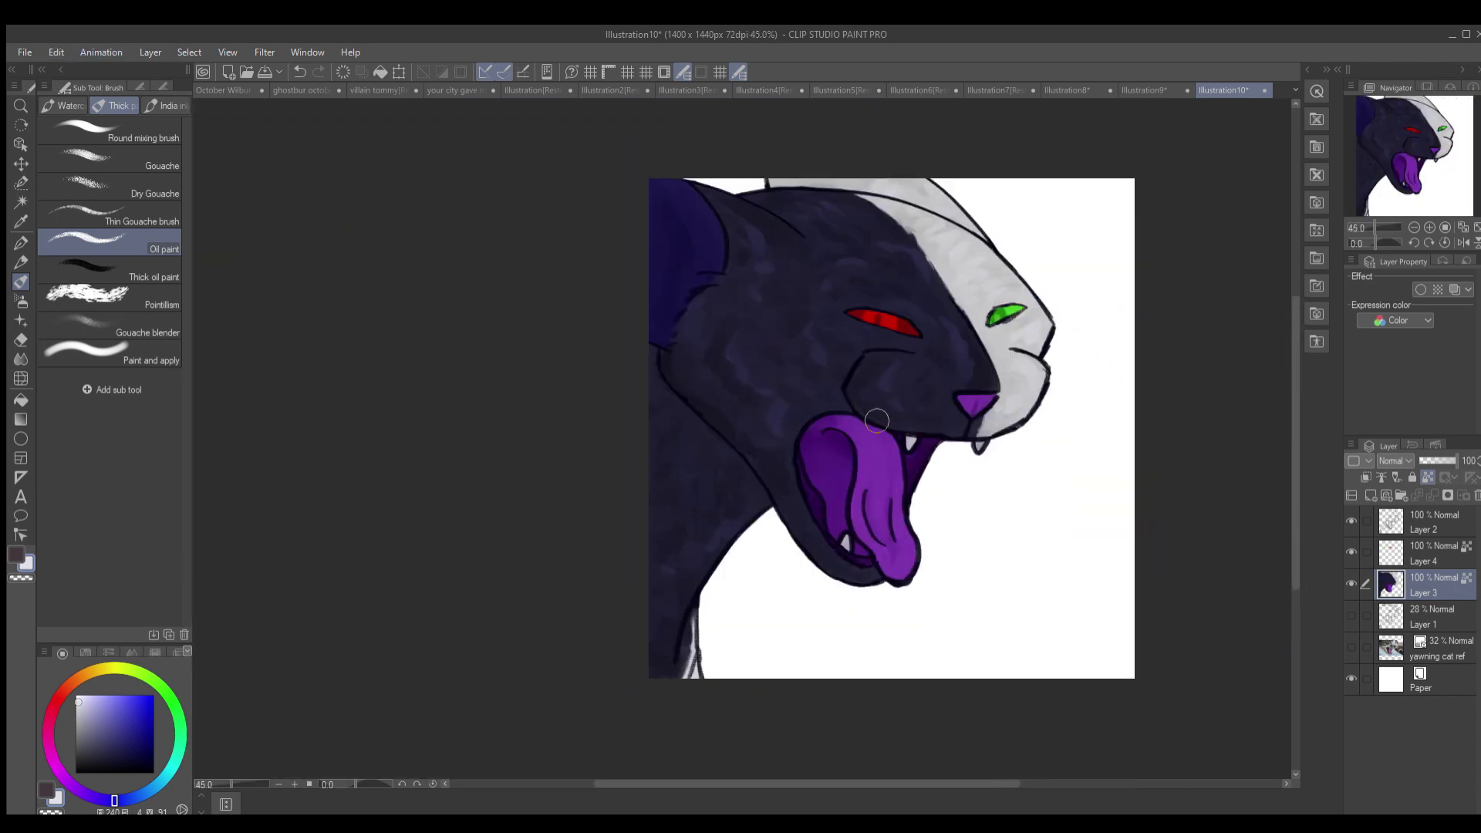
- Paint a soft red glow around the red eye on a new topmost layer set to Add (Glow) at 45% opacity
{"action": "scroll", "coordinate": [896, 432], "scroll_direction": "up", "scroll_amount": 2}
{"action": "key", "text": "alt+]"}
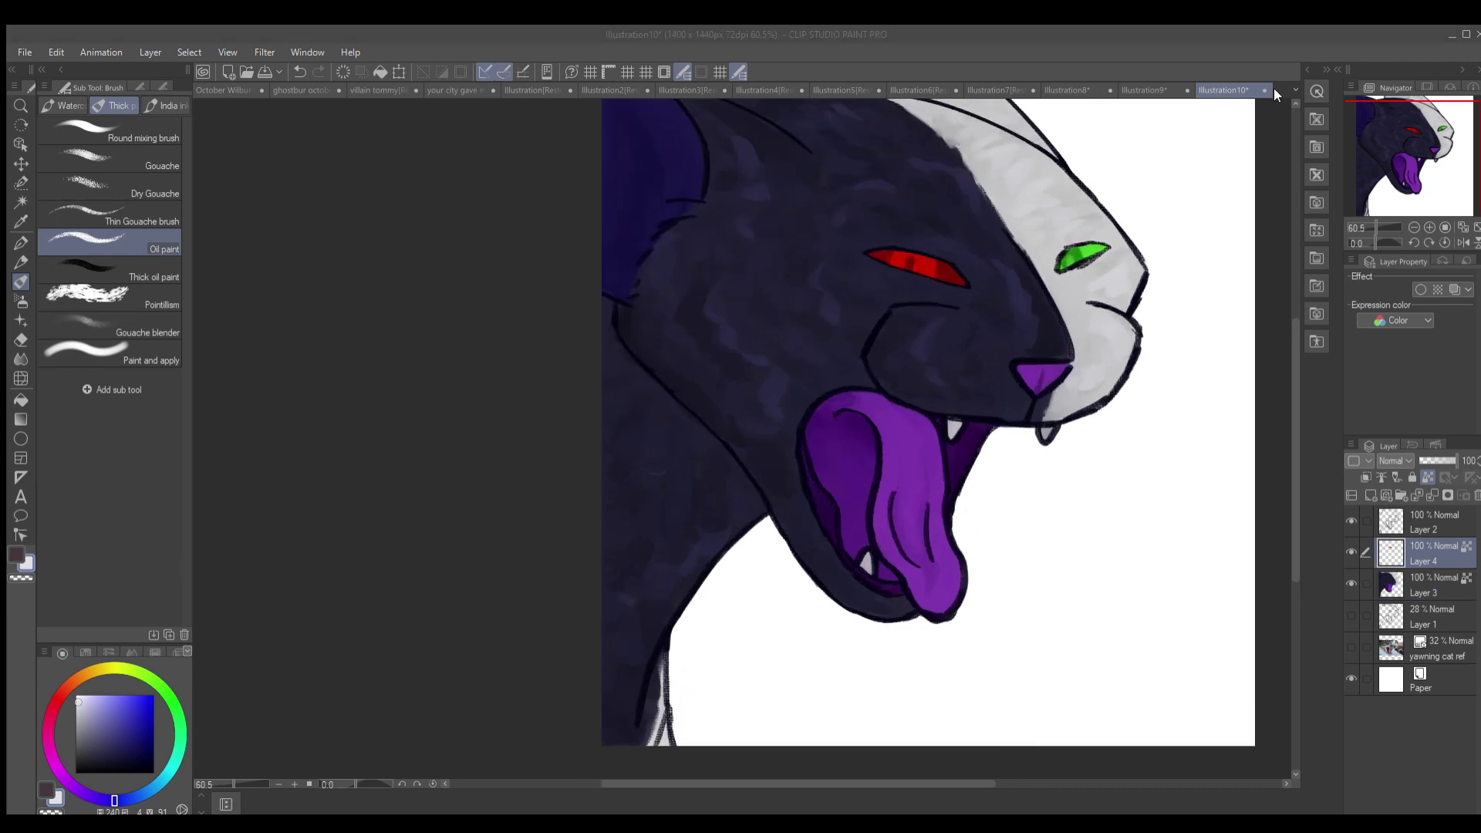
{"action": "key", "text": "alt+]"}
{"action": "key", "text": "ctrl+shift+n"}
{"action": "scroll", "coordinate": [848, 378], "scroll_direction": "up", "scroll_amount": 3}
{"action": "left_click", "coordinate": [793, 363], "text": "alt"}
{"action": "mouse_move", "coordinate": [771, 347]}
{"action": "left_mouse_down"}
{"action": "mouse_move", "coordinate": [832, 371]}
{"action": "mouse_move", "coordinate": [753, 354]}
{"action": "left_mouse_up"}
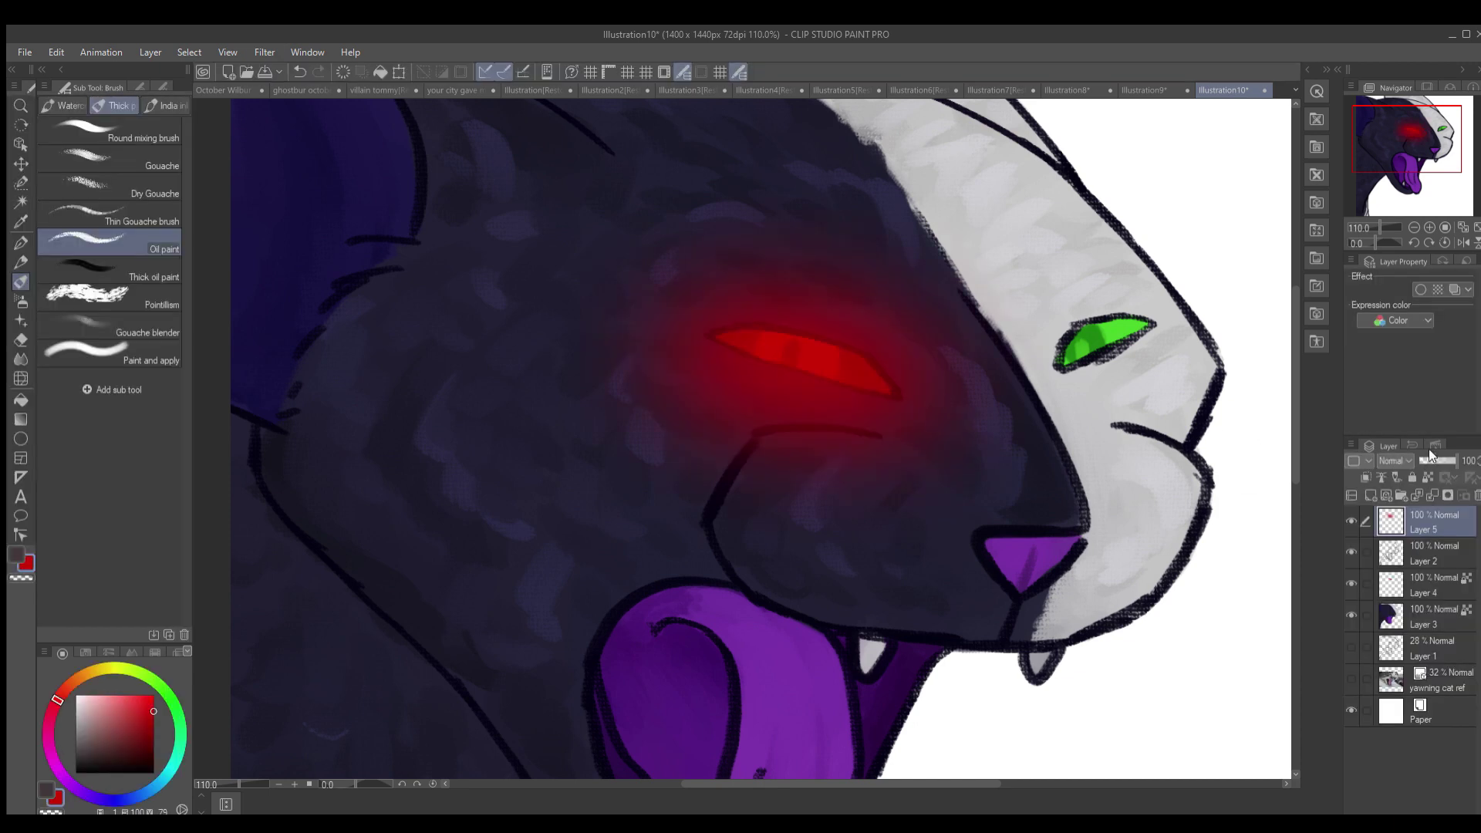
{"action": "left_click_drag", "start_coordinate": [1442, 461], "coordinate": [1435, 461]}
{"action": "scroll", "coordinate": [998, 459], "scroll_direction": "down", "scroll_amount": 5}
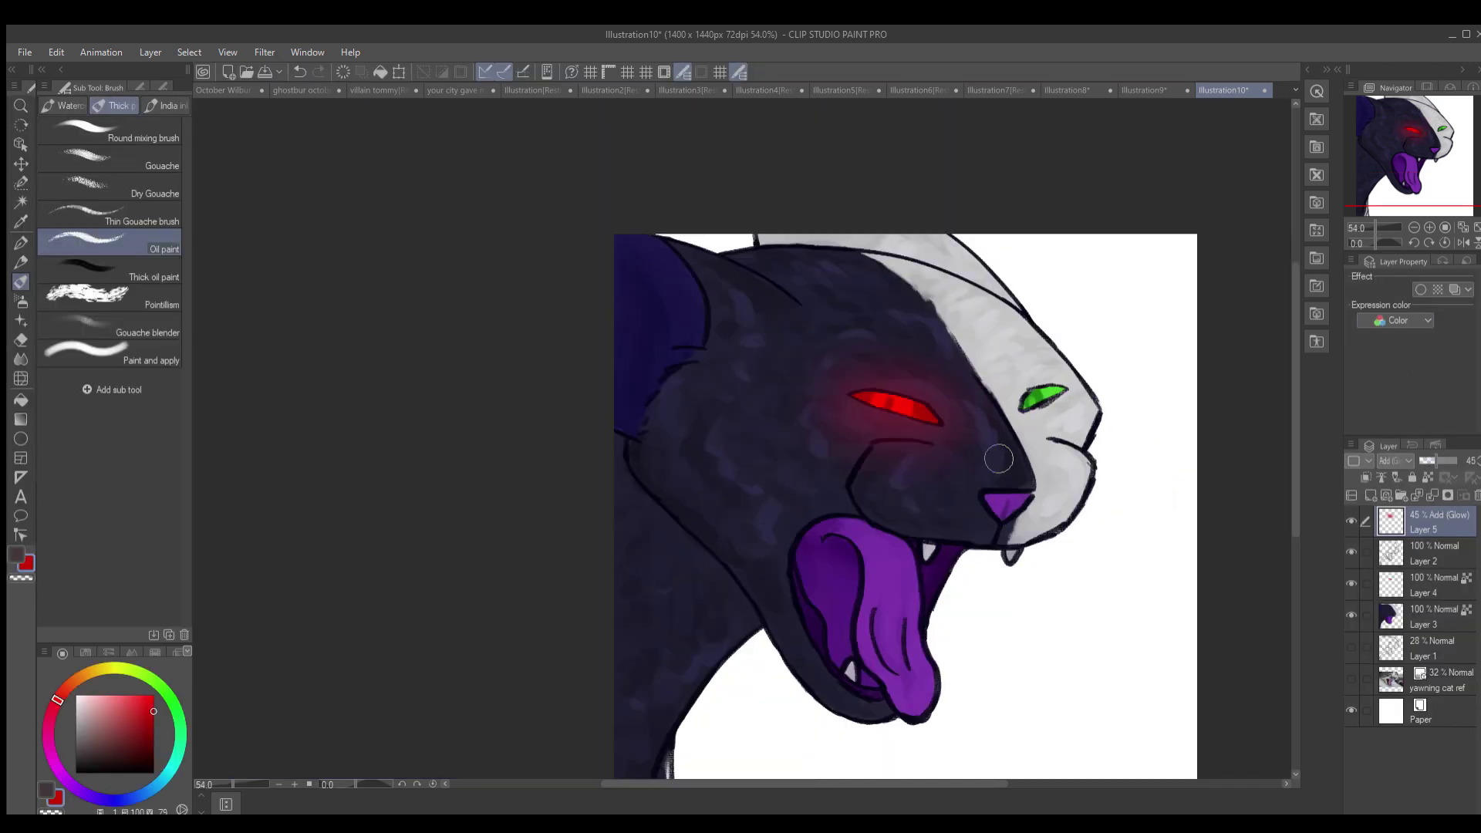
- Paint a soft green glow around the green eye on another new layer set to Add (Glow) at 67% opacity
{"action": "scroll", "coordinate": [998, 459], "scroll_direction": "up", "scroll_amount": 5}
{"action": "left_click", "coordinate": [975, 318], "text": "alt"}
{"action": "key", "text": "ctrl+shift+n"}
{"action": "left_click_drag", "start_coordinate": [1026, 297], "coordinate": [947, 317]}
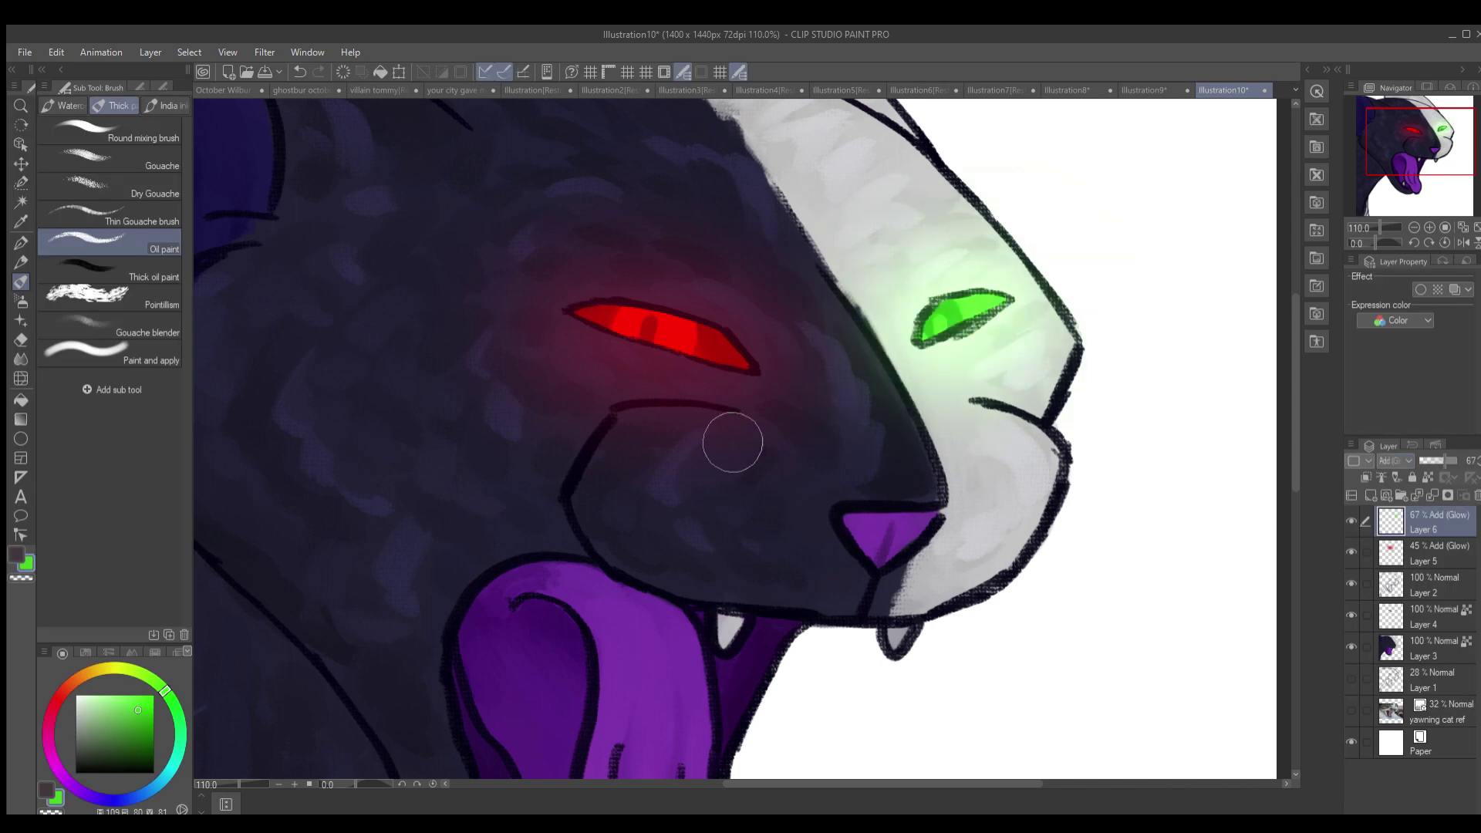
- Paint a purple glow over the open mouth and tongue on a new layer set to Add (Glow) at 39% opacity
{"action": "scroll", "coordinate": [731, 440], "scroll_direction": "down", "scroll_amount": 2}
{"action": "scroll", "coordinate": [636, 551], "scroll_direction": "up", "scroll_amount": 1}
{"action": "key", "text": "ctrl+shift+n"}
{"action": "left_click", "coordinate": [826, 501], "text": "alt"}
{"action": "mouse_move", "coordinate": [809, 463]}
{"action": "left_mouse_down"}
{"action": "mouse_move", "coordinate": [855, 524]}
{"action": "mouse_move", "coordinate": [995, 524]}
{"action": "left_mouse_up"}
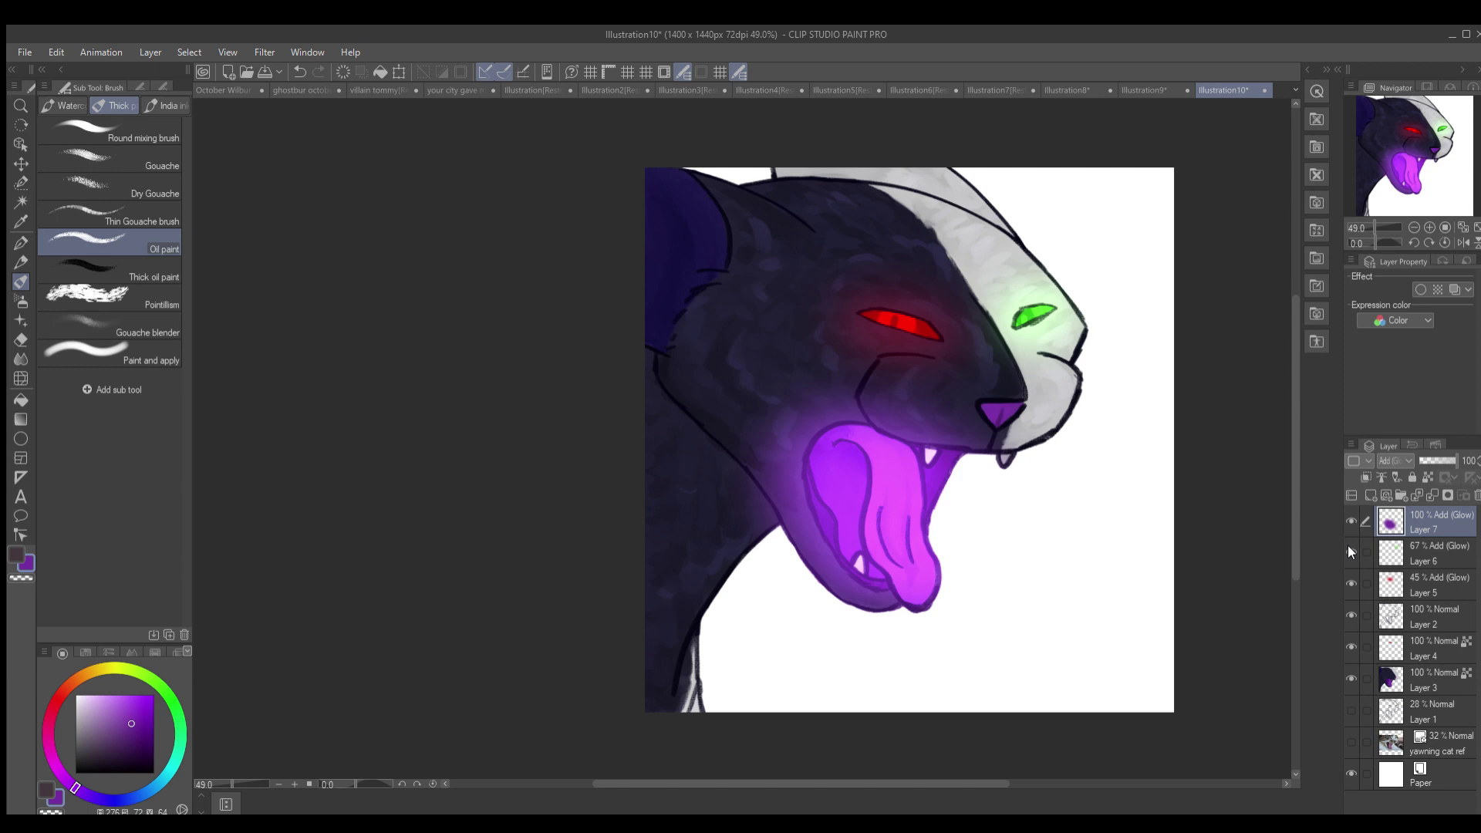
{"action": "scroll", "coordinate": [790, 637], "scroll_direction": "down", "scroll_amount": 2}
{"action": "scroll", "coordinate": [790, 637], "scroll_direction": "up", "scroll_amount": 1}
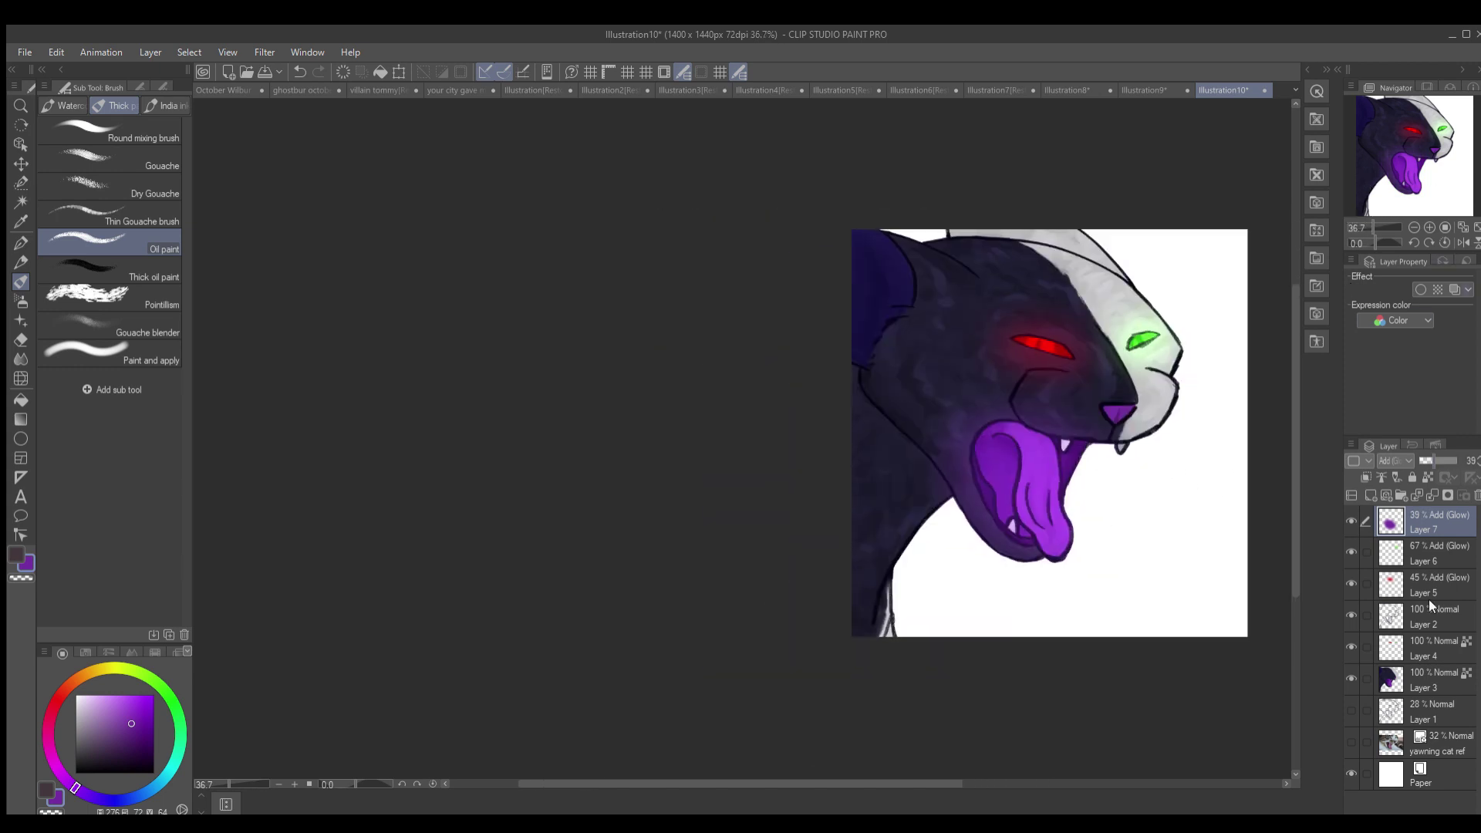
- Add a new layer above Layer 4 and draw thin purple drips from the rear corner of the mouth with the Mapping pen
{"action": "left_click", "coordinate": [1397, 588]}
{"action": "left_click", "coordinate": [1422, 652]}
{"action": "key", "text": "ctrl+shift+n"}
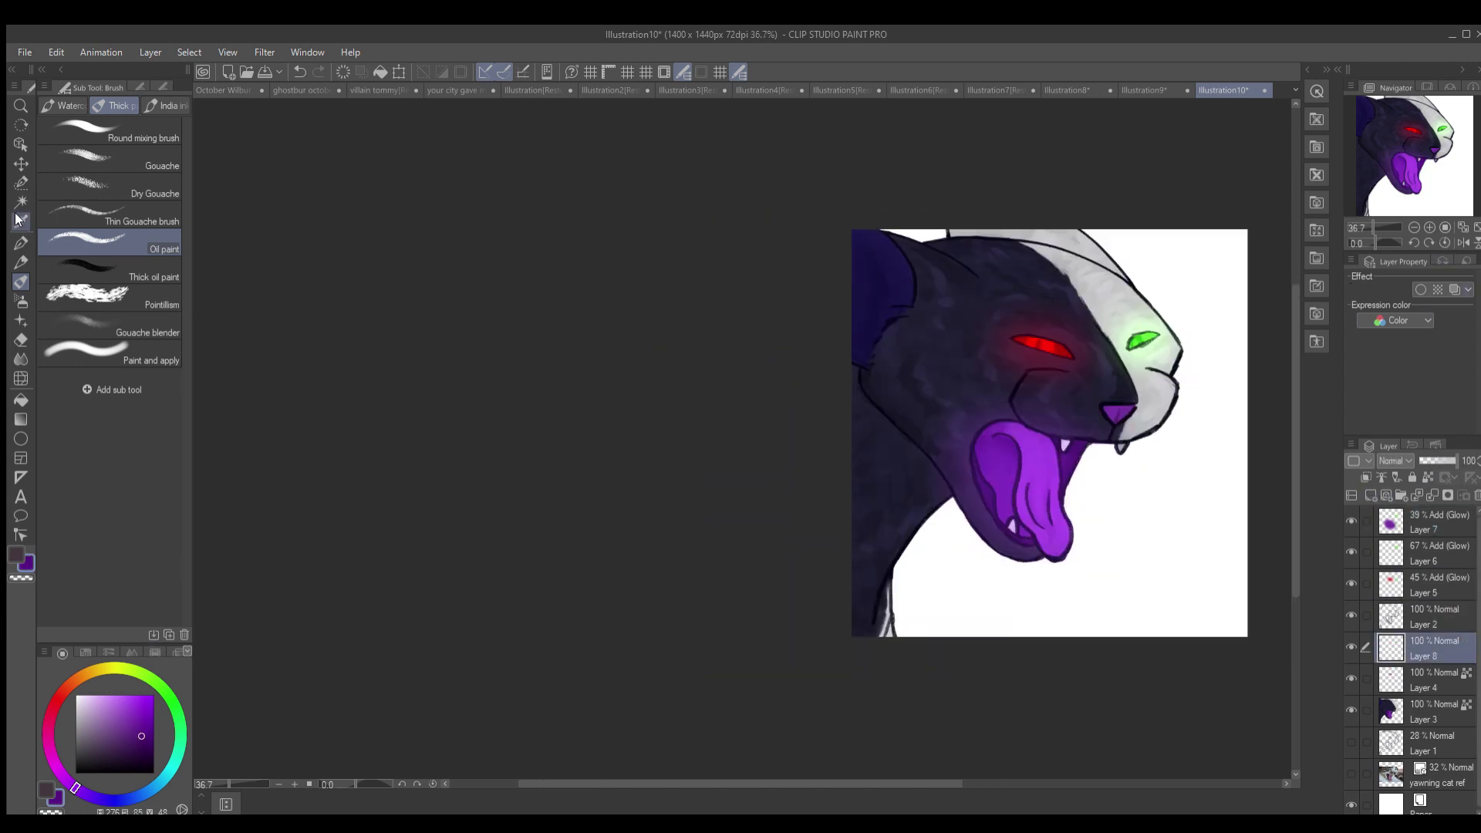
{"action": "left_click", "coordinate": [21, 243]}
{"action": "scroll", "coordinate": [1084, 463], "scroll_direction": "up", "scroll_amount": 3}
{"action": "left_click_drag", "start_coordinate": [1397, 150], "coordinate": [1393, 182]}
{"action": "left_click_drag", "start_coordinate": [1016, 701], "coordinate": [974, 451]}
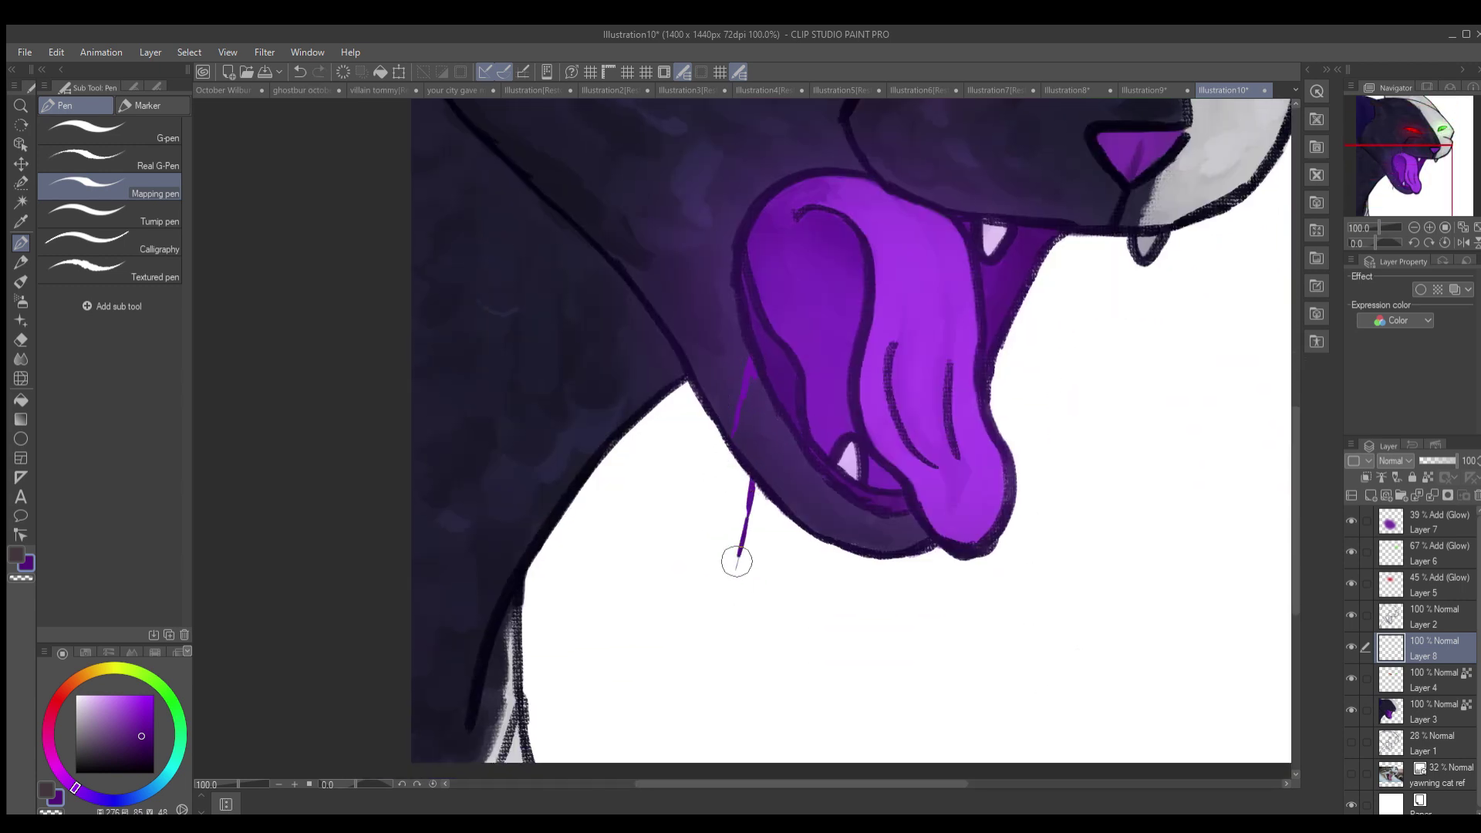
{"action": "scroll", "coordinate": [758, 384], "scroll_direction": "down", "scroll_amount": 5}
{"action": "scroll", "coordinate": [910, 540], "scroll_direction": "up", "scroll_amount": 6}
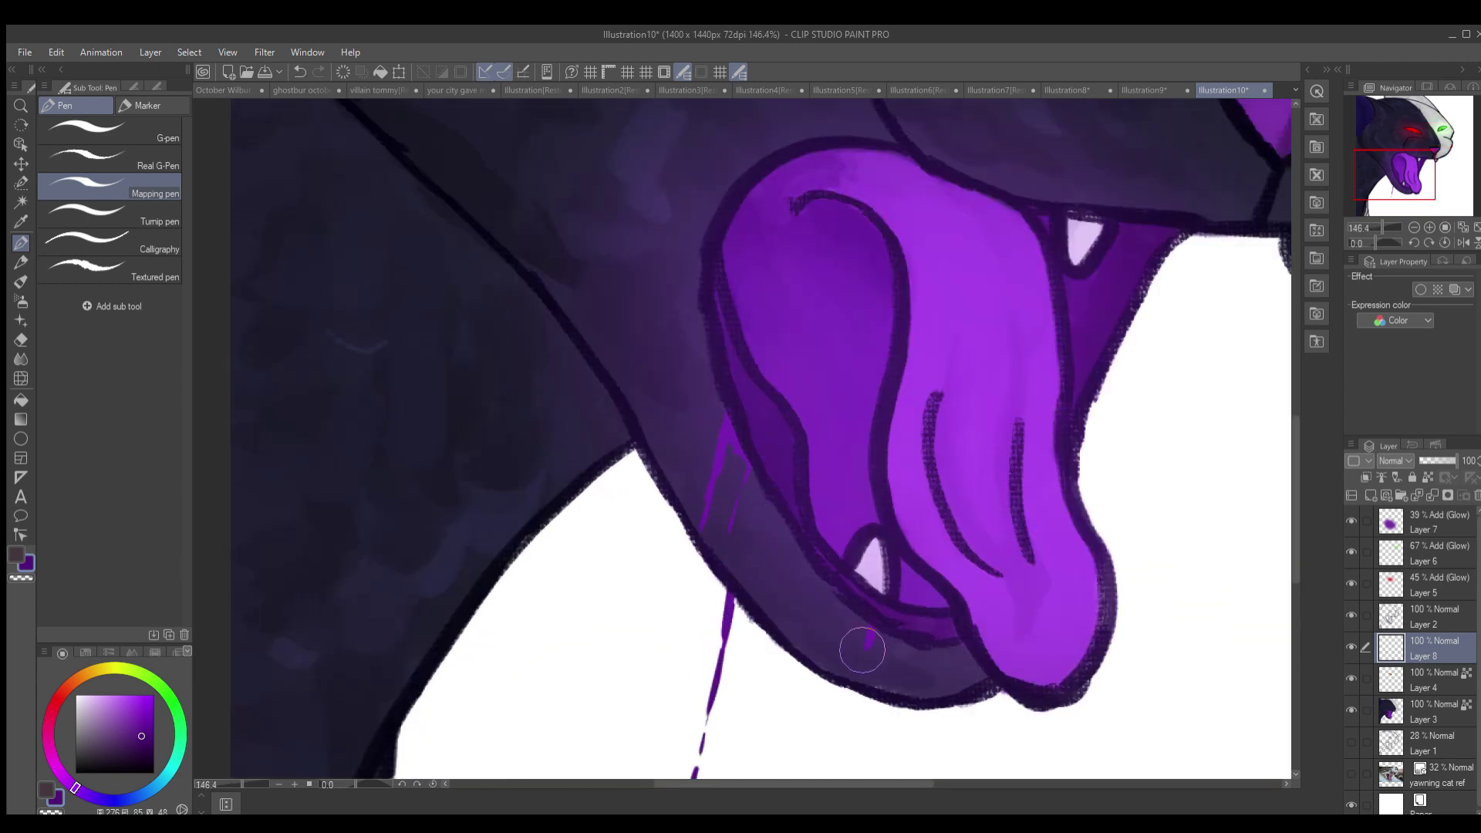
- Draw small purple drips on the jaw below the lower fang, undoing the strokes that hang beneath the chin
{"action": "mouse_move", "coordinate": [864, 692]}
{"action": "left_mouse_down"}
{"action": "mouse_move", "coordinate": [920, 425]}
{"action": "mouse_move", "coordinate": [958, 531]}
{"action": "left_mouse_up"}
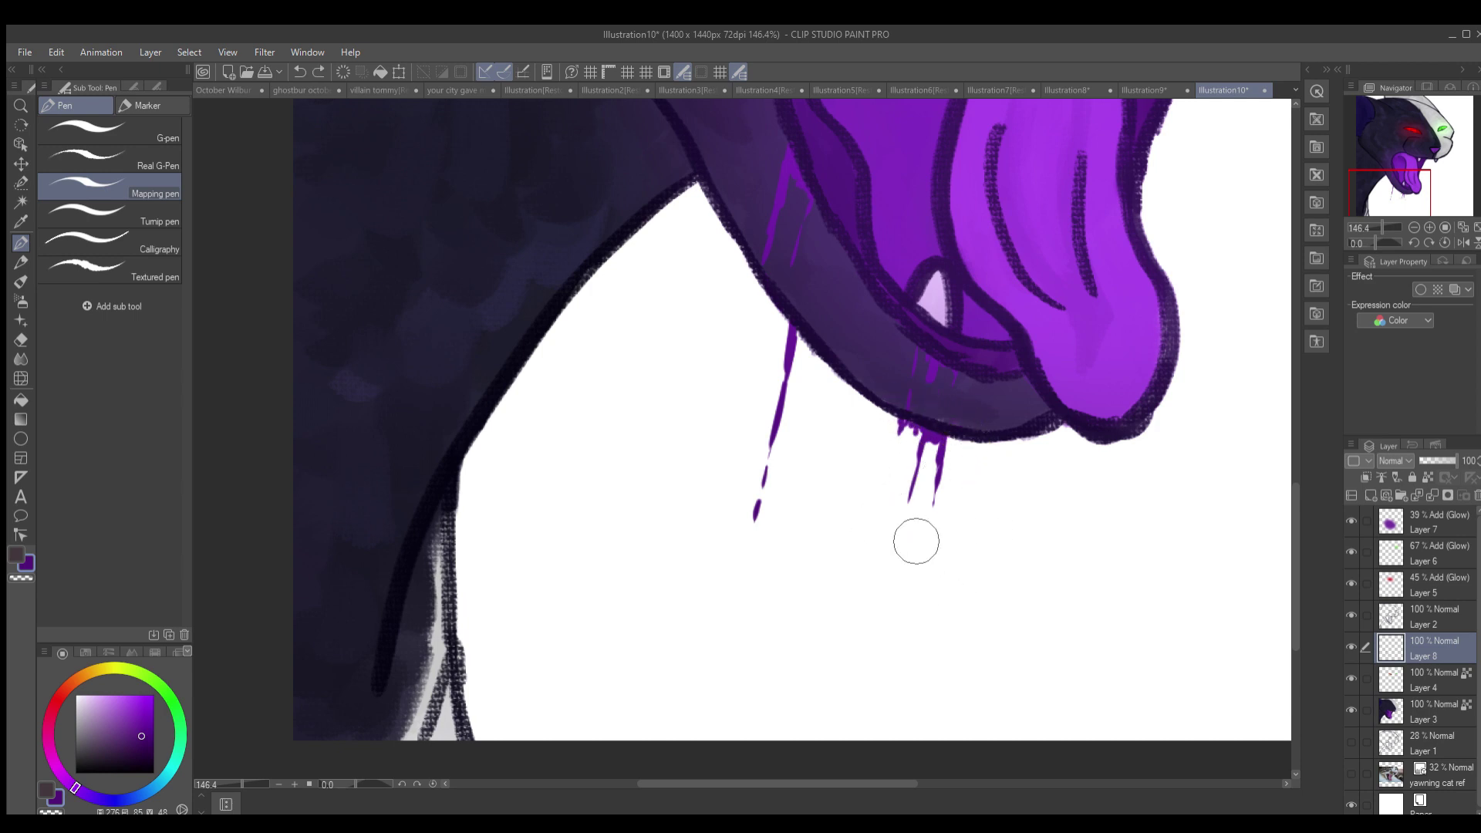
{"action": "key", "text": "ctrl+z"}
{"action": "key", "text": "ctrl+z"}
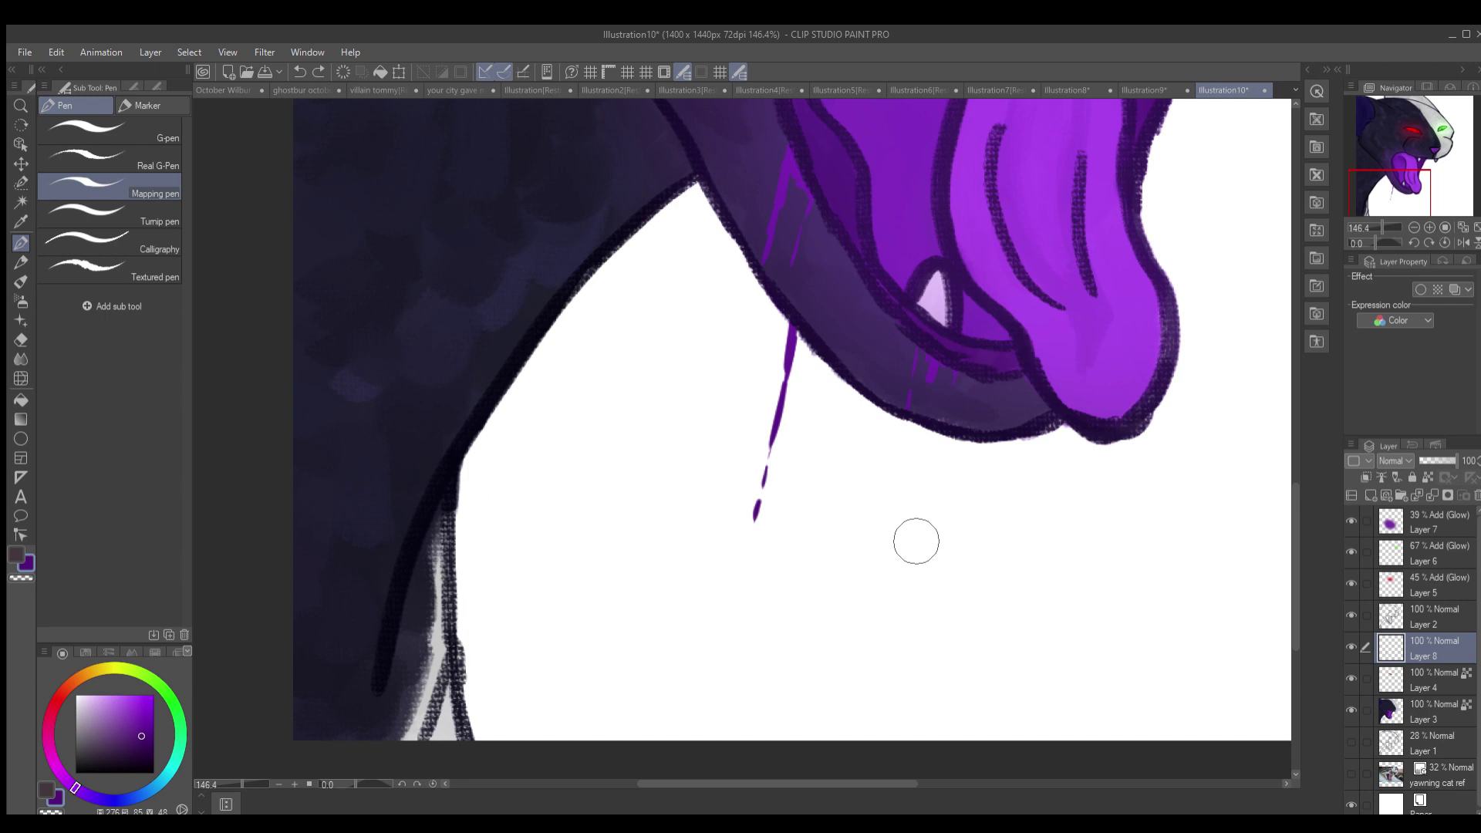
{"action": "scroll", "coordinate": [871, 360], "scroll_direction": "down", "scroll_amount": 5}
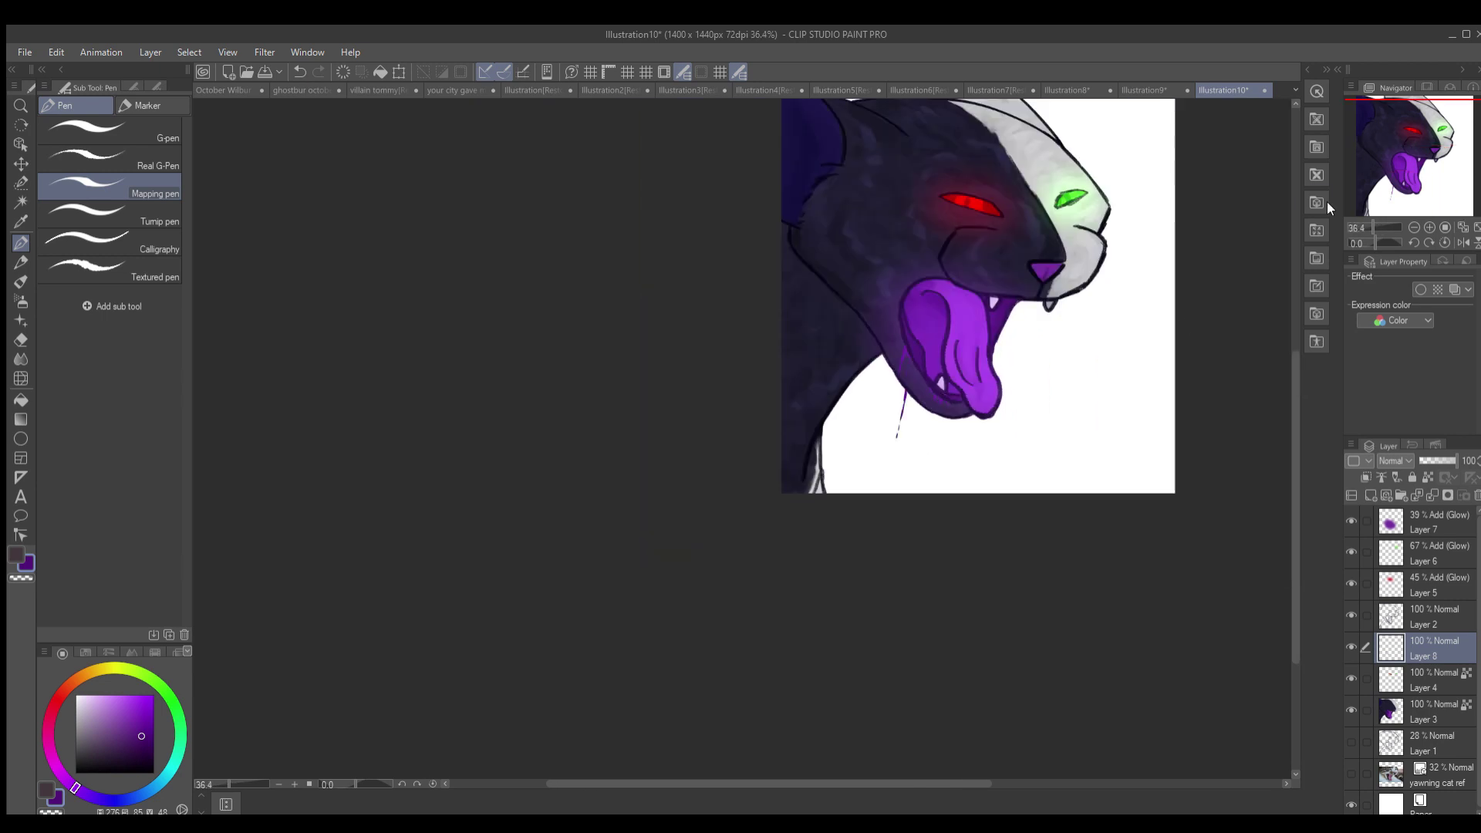
{"action": "scroll", "coordinate": [956, 528], "scroll_direction": "up", "scroll_amount": 5}
{"action": "mouse_move", "coordinate": [922, 327]}
{"action": "left_mouse_down"}
{"action": "mouse_move", "coordinate": [857, 309]}
{"action": "mouse_move", "coordinate": [890, 293]}
{"action": "mouse_move", "coordinate": [989, 314]}
{"action": "left_mouse_up"}
{"action": "scroll", "coordinate": [929, 236], "scroll_direction": "down", "scroll_amount": 3}
{"action": "key", "text": "ctrl+z"}
{"action": "scroll", "coordinate": [588, 489], "scroll_direction": "down", "scroll_amount": 2}
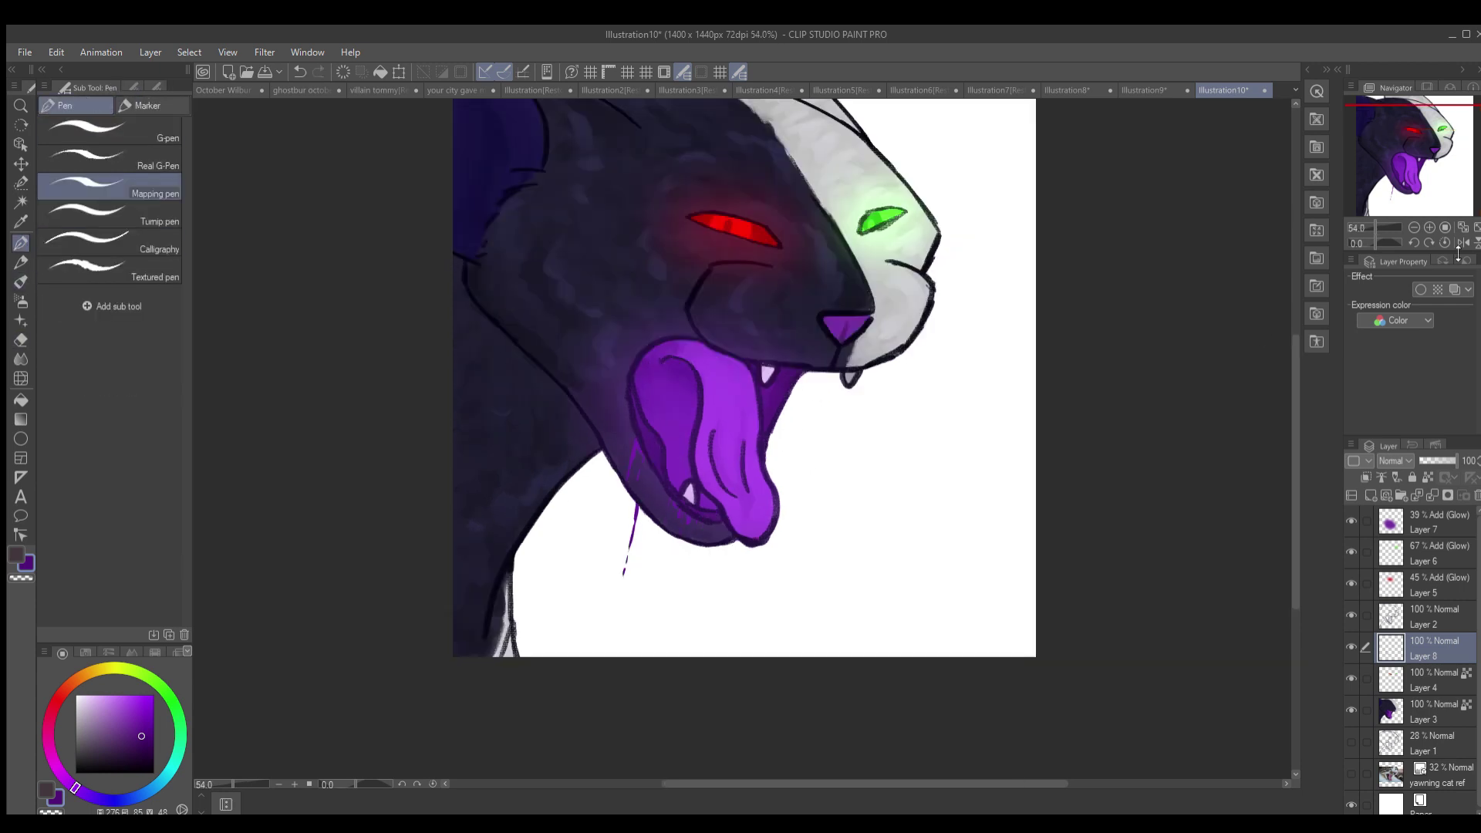
- Draw purple splatters above the upper fang and long drips hanging from the underside of the muzzle
{"action": "scroll", "coordinate": [885, 567], "scroll_direction": "up", "scroll_amount": 4}
{"action": "scroll", "coordinate": [873, 331], "scroll_direction": "down", "scroll_amount": 2}
{"action": "scroll", "coordinate": [704, 304], "scroll_direction": "up", "scroll_amount": 3}
{"action": "left_click_drag", "start_coordinate": [773, 357], "coordinate": [723, 646]}
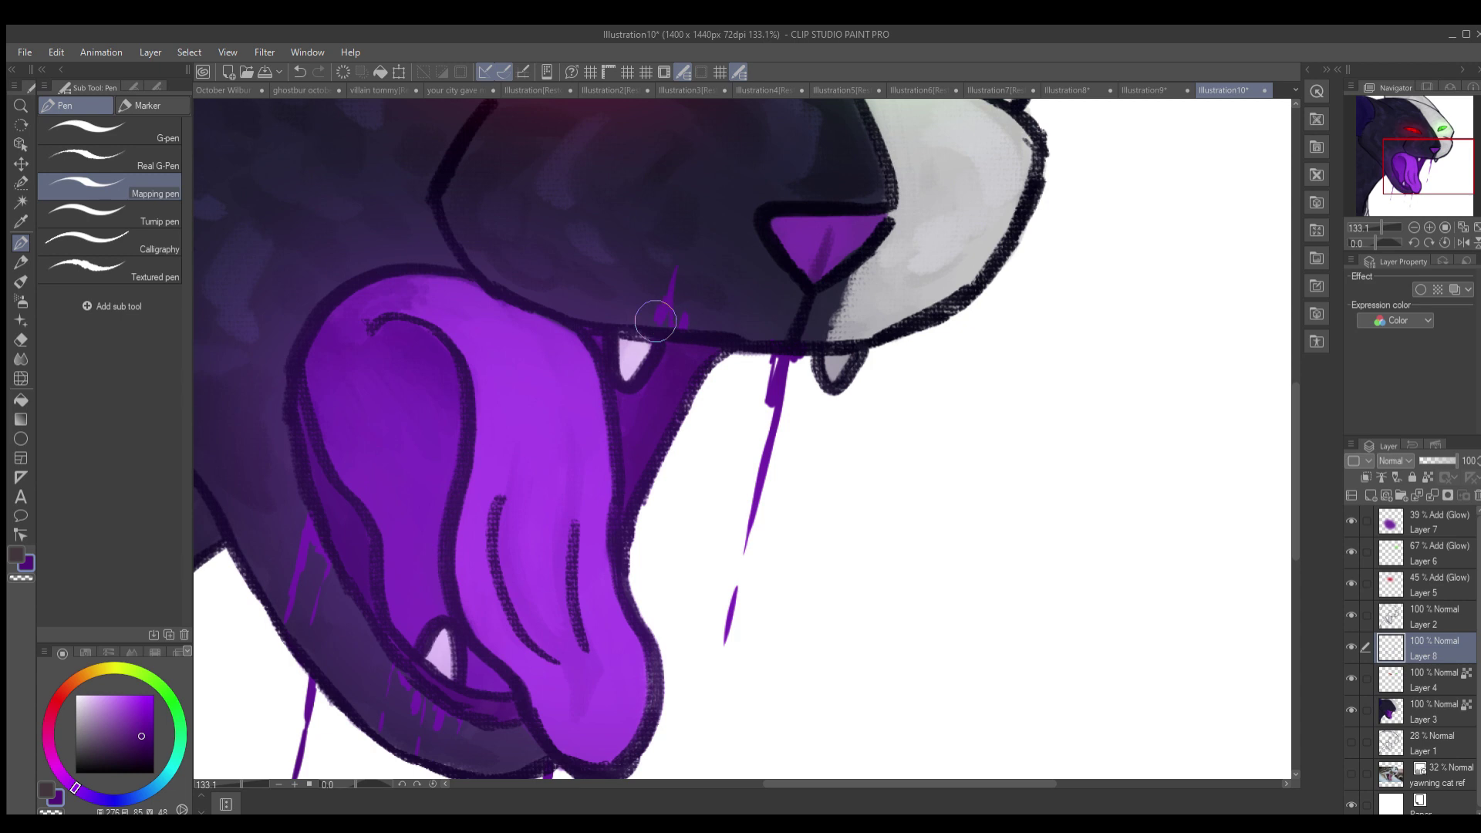
{"action": "left_click_drag", "start_coordinate": [831, 372], "coordinate": [816, 540]}
{"action": "scroll", "coordinate": [647, 378], "scroll_direction": "down", "scroll_amount": 2}
- Erase the long purple drips hanging below the muzzle and around the upper fangs
{"action": "key", "text": "e"}
{"action": "left_click_drag", "start_coordinate": [678, 497], "coordinate": [658, 704]}
{"action": "left_click_drag", "start_coordinate": [728, 524], "coordinate": [725, 601]}
{"action": "left_click_drag", "start_coordinate": [575, 451], "coordinate": [587, 507]}
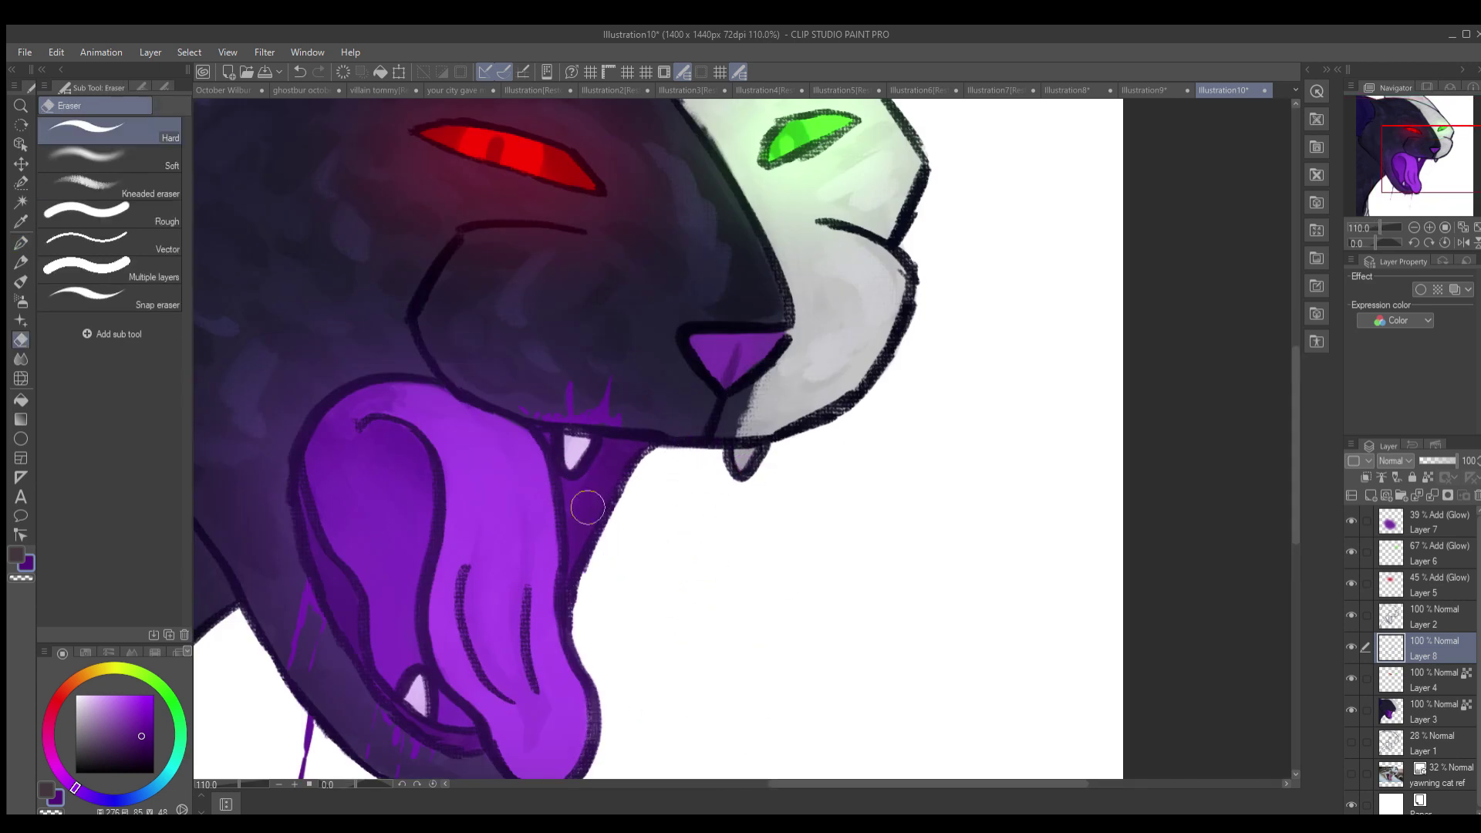
{"action": "key", "text": "p"}
{"action": "left_click_drag", "start_coordinate": [742, 461], "coordinate": [726, 580]}
{"action": "key", "text": "ctrl+z"}
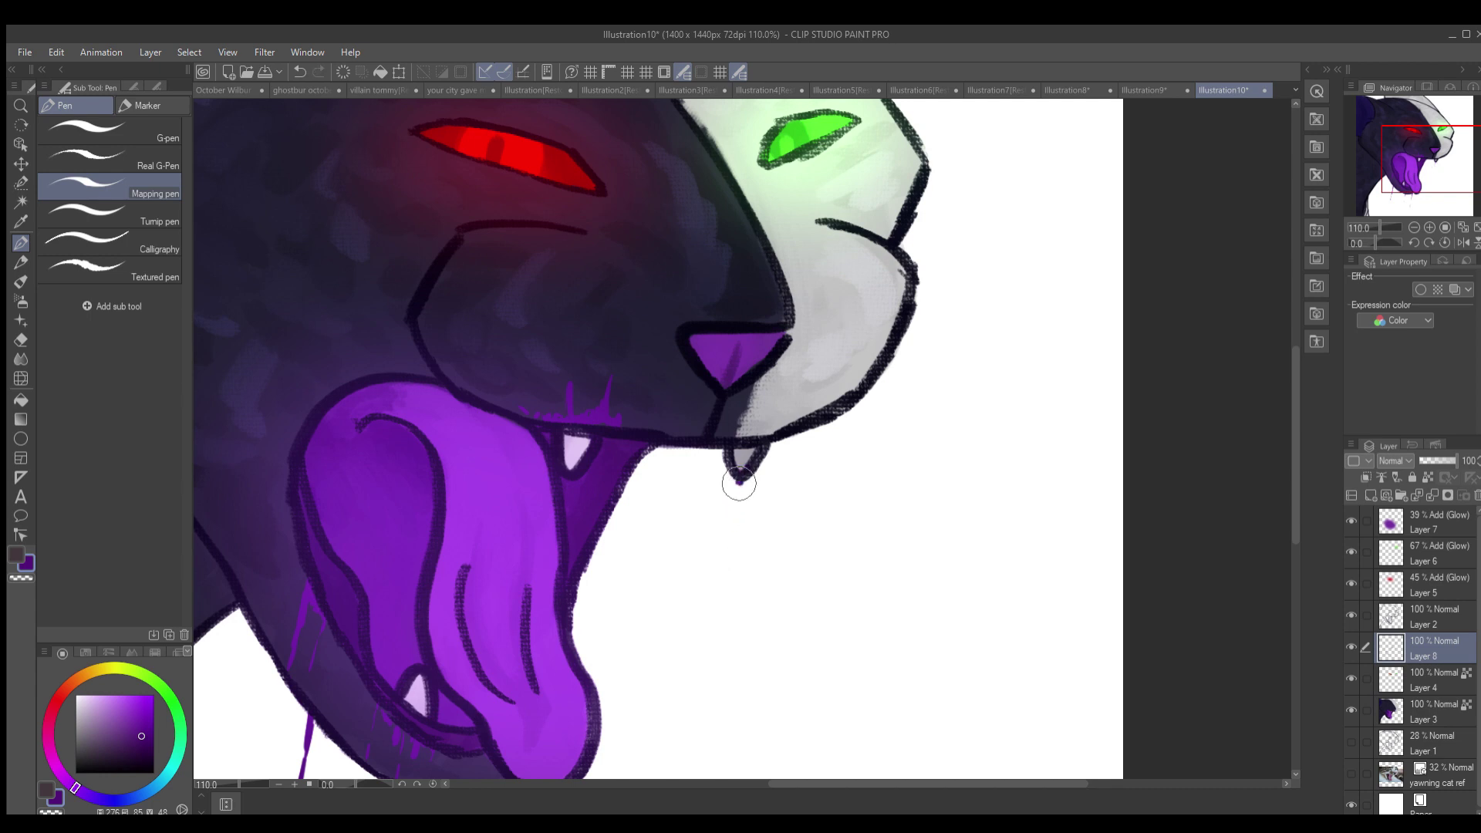
- Extend the purple splatter along the upper lip onto the tongue and move Layer 8 above Layer 2
{"action": "scroll", "coordinate": [621, 458], "scroll_direction": "up", "scroll_amount": 4}
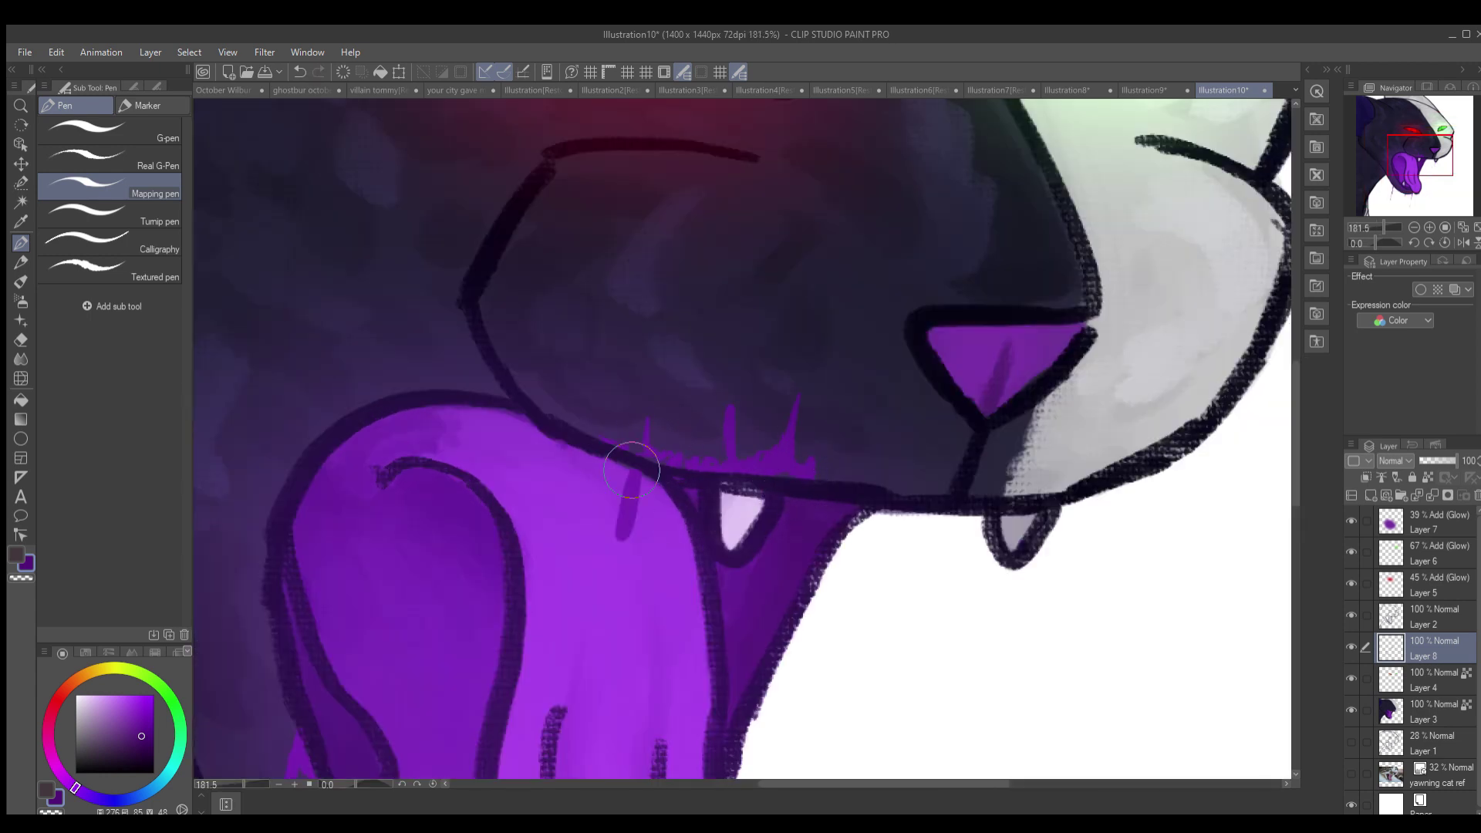
{"action": "scroll", "coordinate": [733, 491], "scroll_direction": "down", "scroll_amount": 3}
{"action": "key", "text": "ctrl+]"}
{"action": "scroll", "coordinate": [856, 473], "scroll_direction": "down", "scroll_amount": 6}
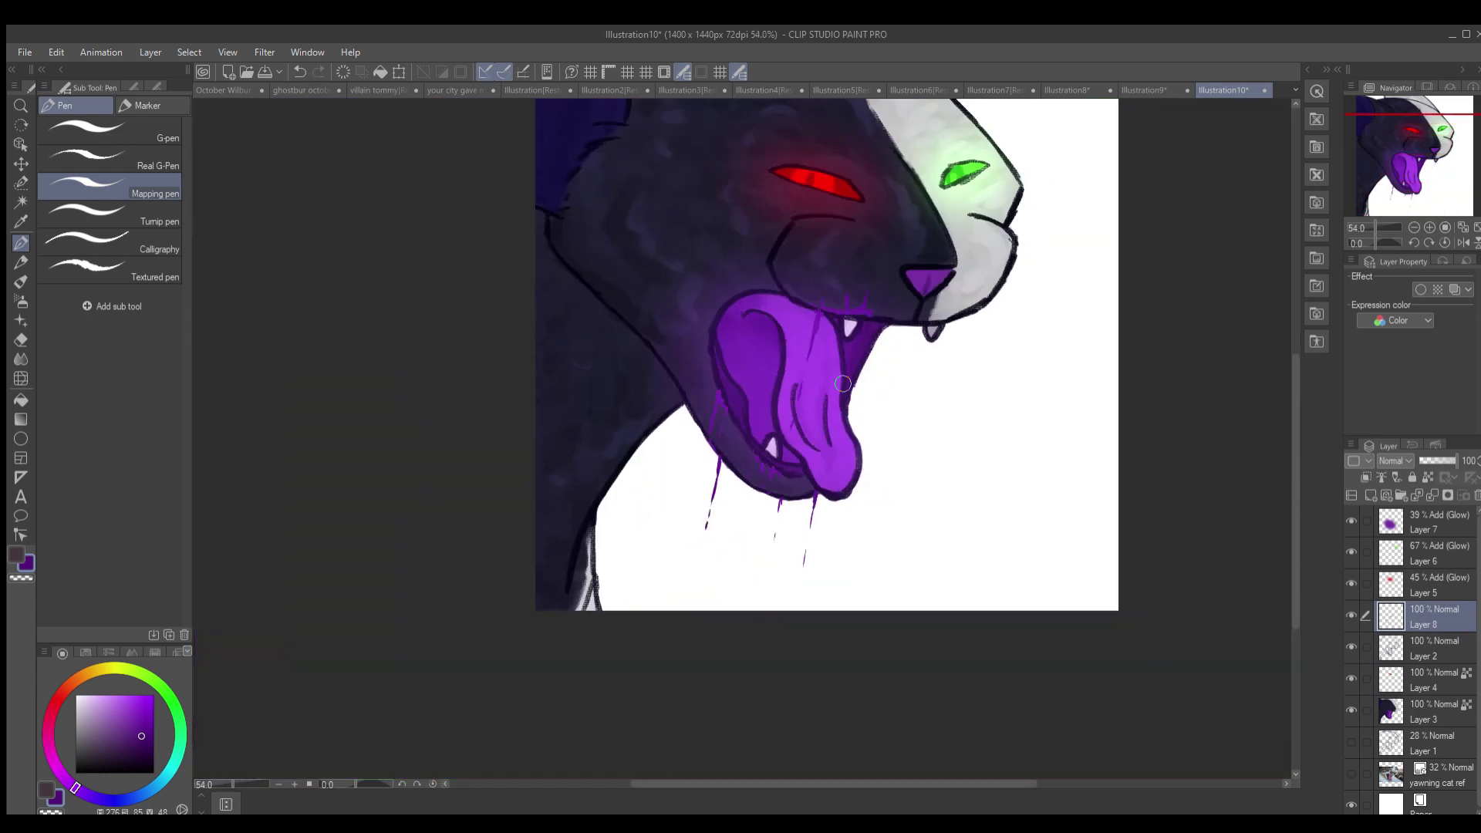
- Draw a broken purple drip running down the middle of the tongue from the upper lip
{"action": "scroll", "coordinate": [733, 291], "scroll_direction": "up", "scroll_amount": 10}
{"action": "scroll", "coordinate": [720, 265], "scroll_direction": "down", "scroll_amount": 5}
{"action": "scroll", "coordinate": [644, 525], "scroll_direction": "up", "scroll_amount": 3}
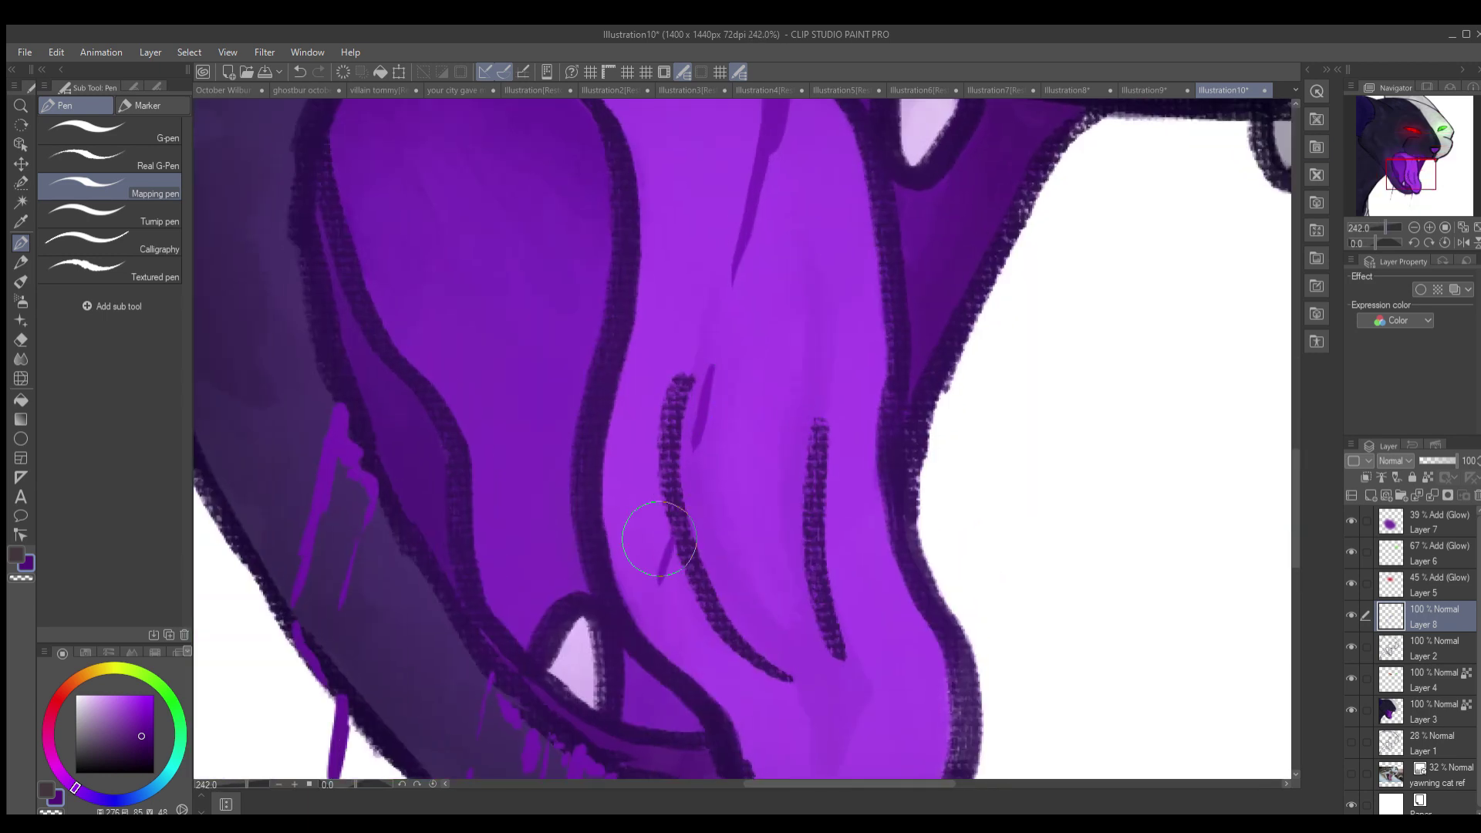
{"action": "scroll", "coordinate": [644, 524], "scroll_direction": "down", "scroll_amount": 6}
{"action": "scroll", "coordinate": [640, 331], "scroll_direction": "up", "scroll_amount": 5}
{"action": "scroll", "coordinate": [703, 345], "scroll_direction": "down", "scroll_amount": 4}
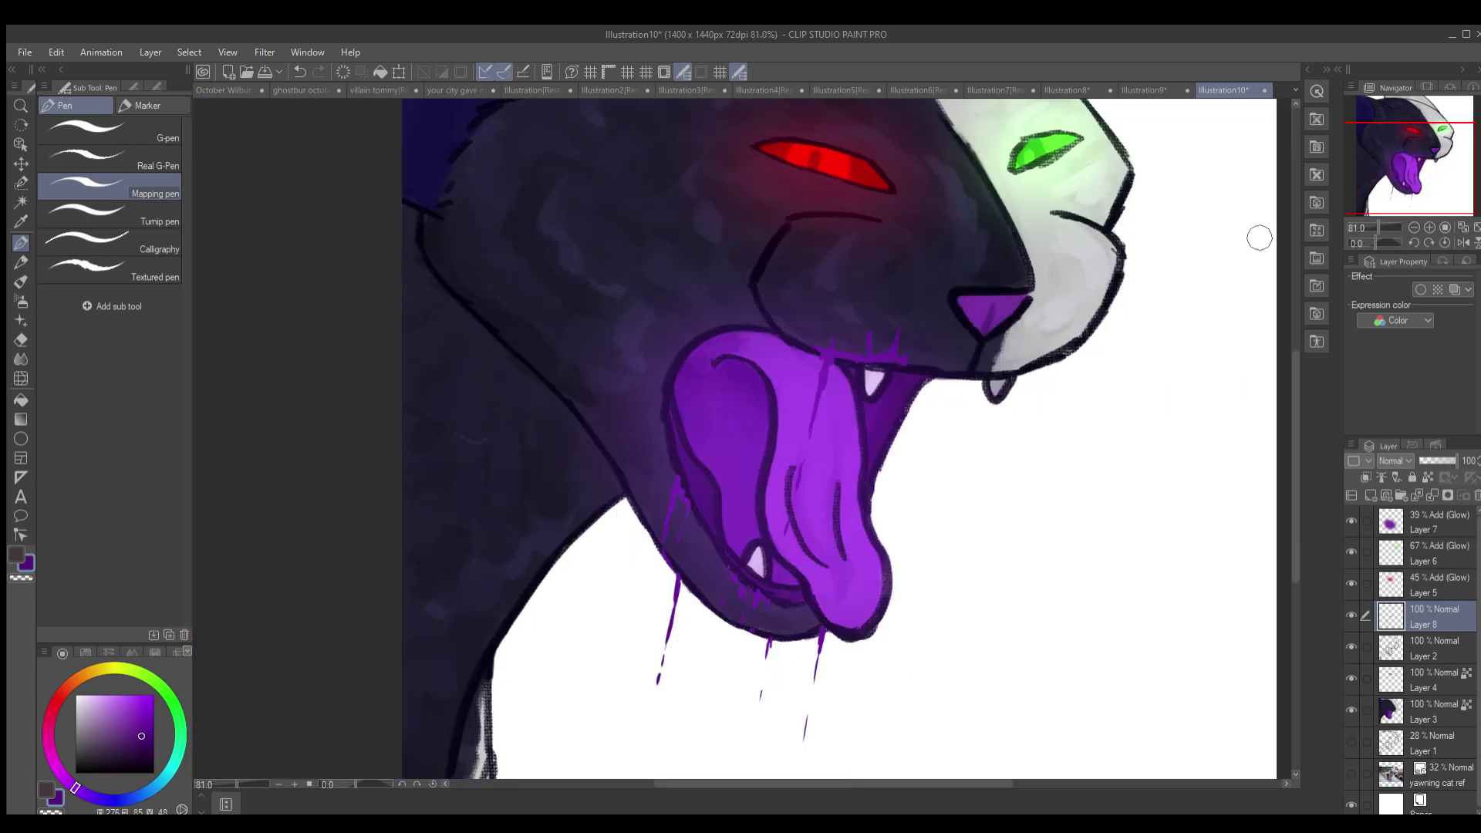
{"action": "scroll", "coordinate": [832, 429], "scroll_direction": "up", "scroll_amount": 4}
{"action": "scroll", "coordinate": [833, 430], "scroll_direction": "down", "scroll_amount": 4}
{"action": "scroll", "coordinate": [835, 512], "scroll_direction": "up", "scroll_amount": 3}
- Trim the drip overlapping the outline beside the tongue tip and thicken the tops of the chin drips
{"action": "key", "text": "e"}
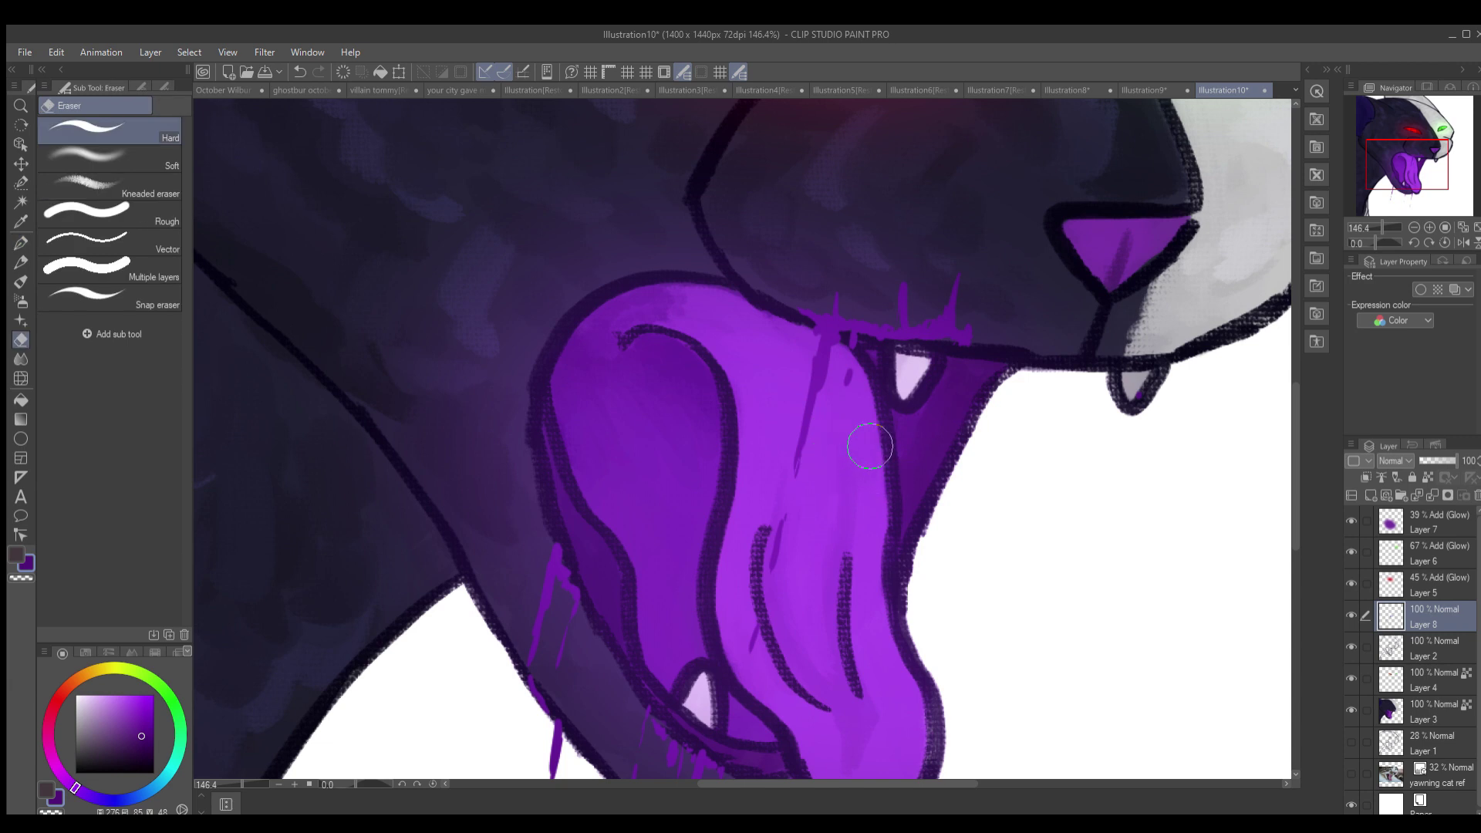
{"action": "scroll", "coordinate": [869, 446], "scroll_direction": "up", "scroll_amount": 3}
{"action": "scroll", "coordinate": [622, 571], "scroll_direction": "down", "scroll_amount": 3}
{"action": "key", "text": "p"}
{"action": "scroll", "coordinate": [587, 629], "scroll_direction": "up", "scroll_amount": 4}
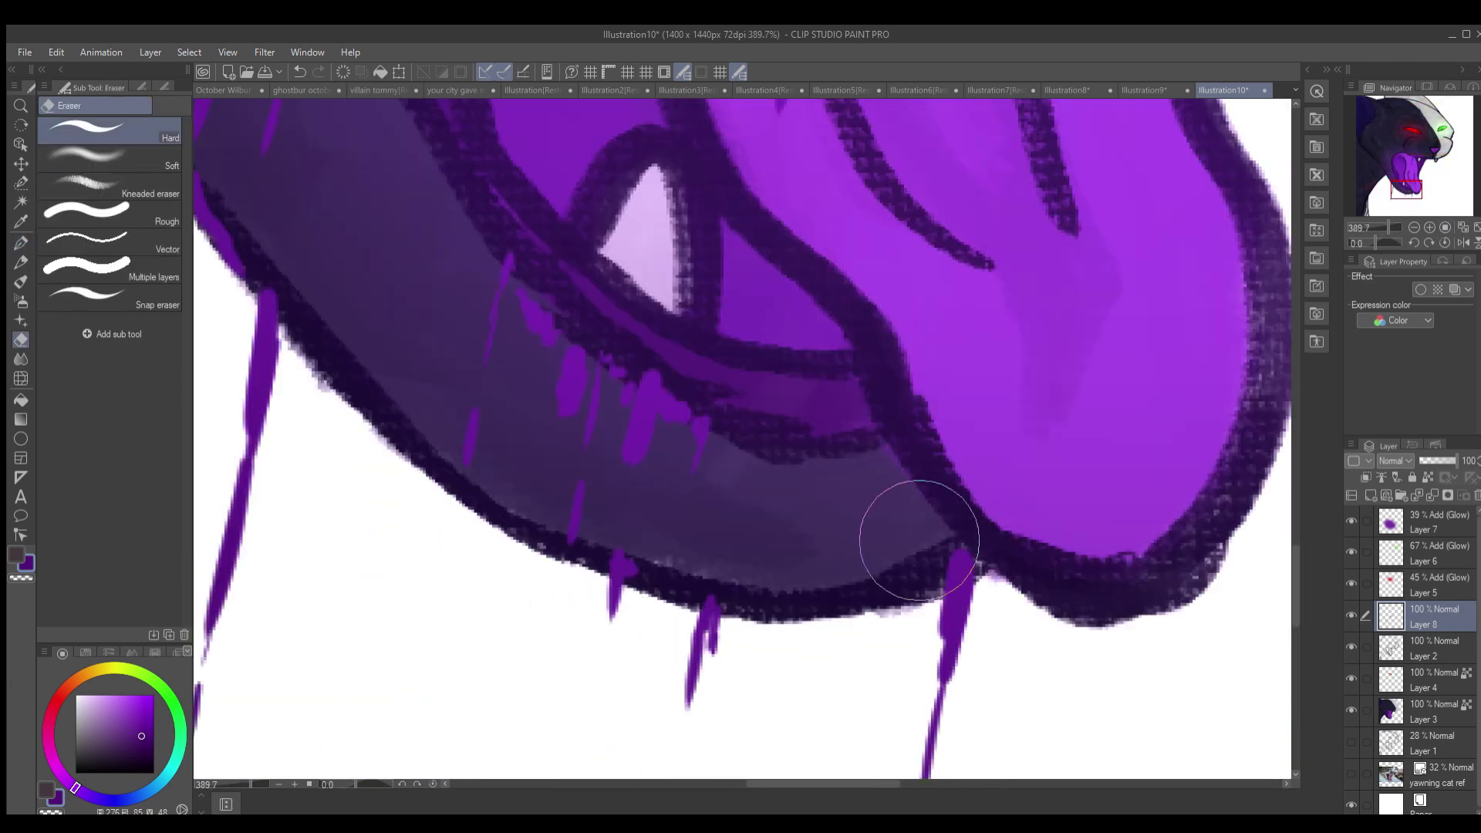
{"action": "key", "text": "e"}
{"action": "key", "text": "p"}
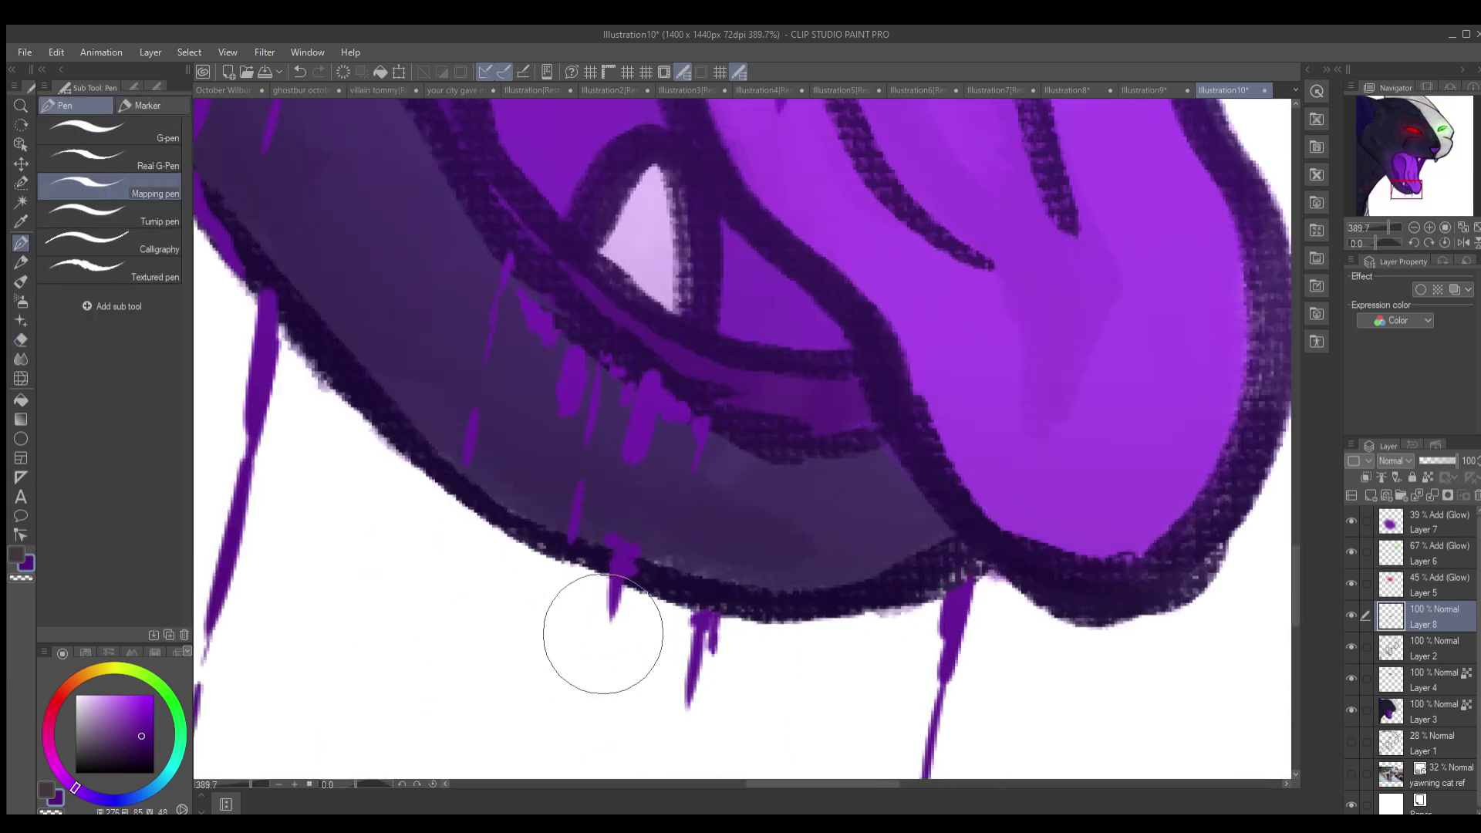
- Draw purple drips of varying length hanging from the lower edge of the tongue tip
{"action": "scroll", "coordinate": [617, 586], "scroll_direction": "down", "scroll_amount": 8}
{"action": "scroll", "coordinate": [640, 586], "scroll_direction": "up", "scroll_amount": 6}
{"action": "left_click_drag", "start_coordinate": [870, 480], "coordinate": [866, 519]}
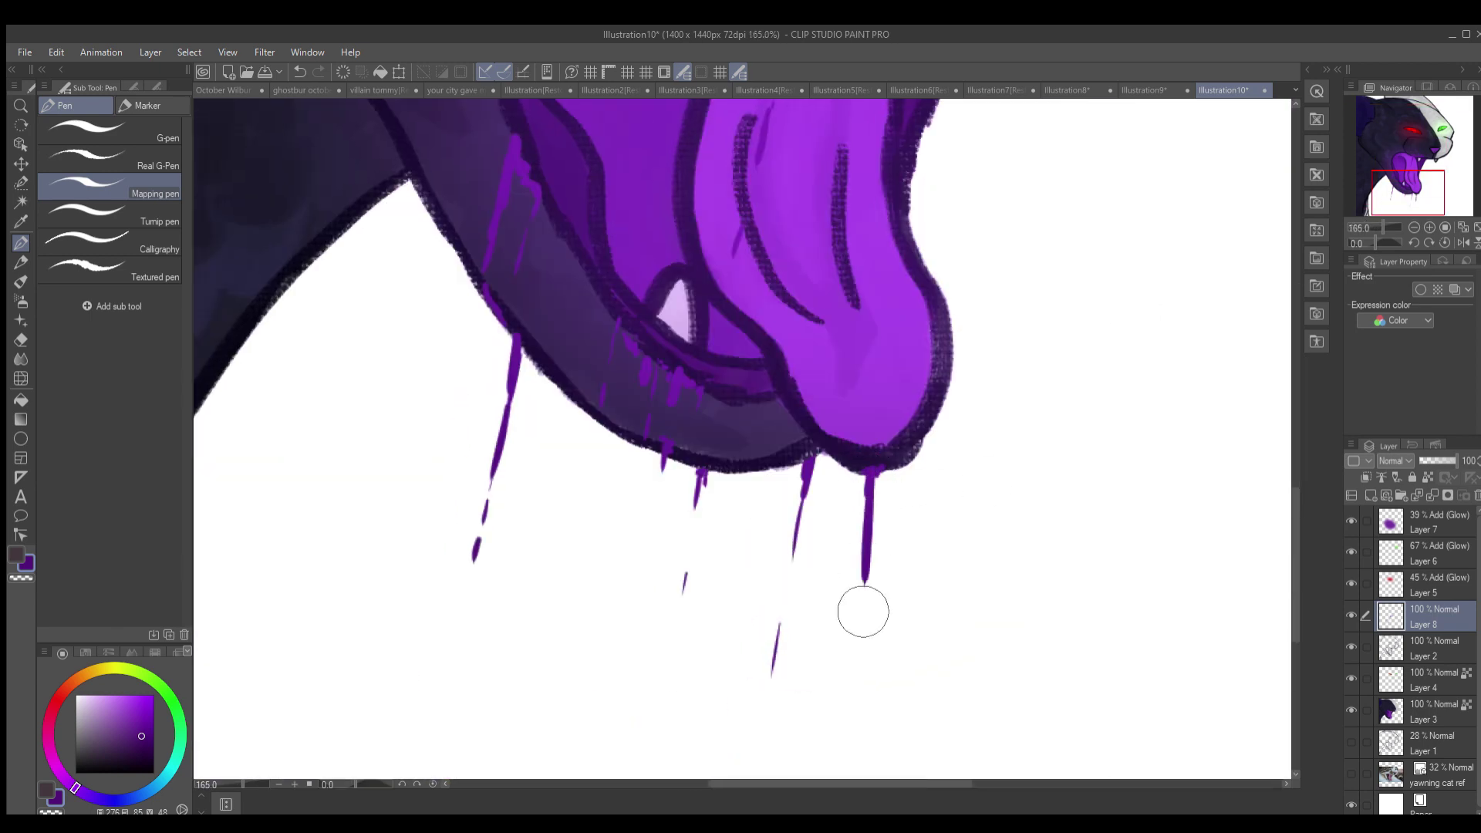
{"action": "scroll", "coordinate": [859, 608], "scroll_direction": "down", "scroll_amount": 6}
{"action": "scroll", "coordinate": [833, 635], "scroll_direction": "up", "scroll_amount": 6}
{"action": "left_click_drag", "start_coordinate": [883, 583], "coordinate": [838, 613]}
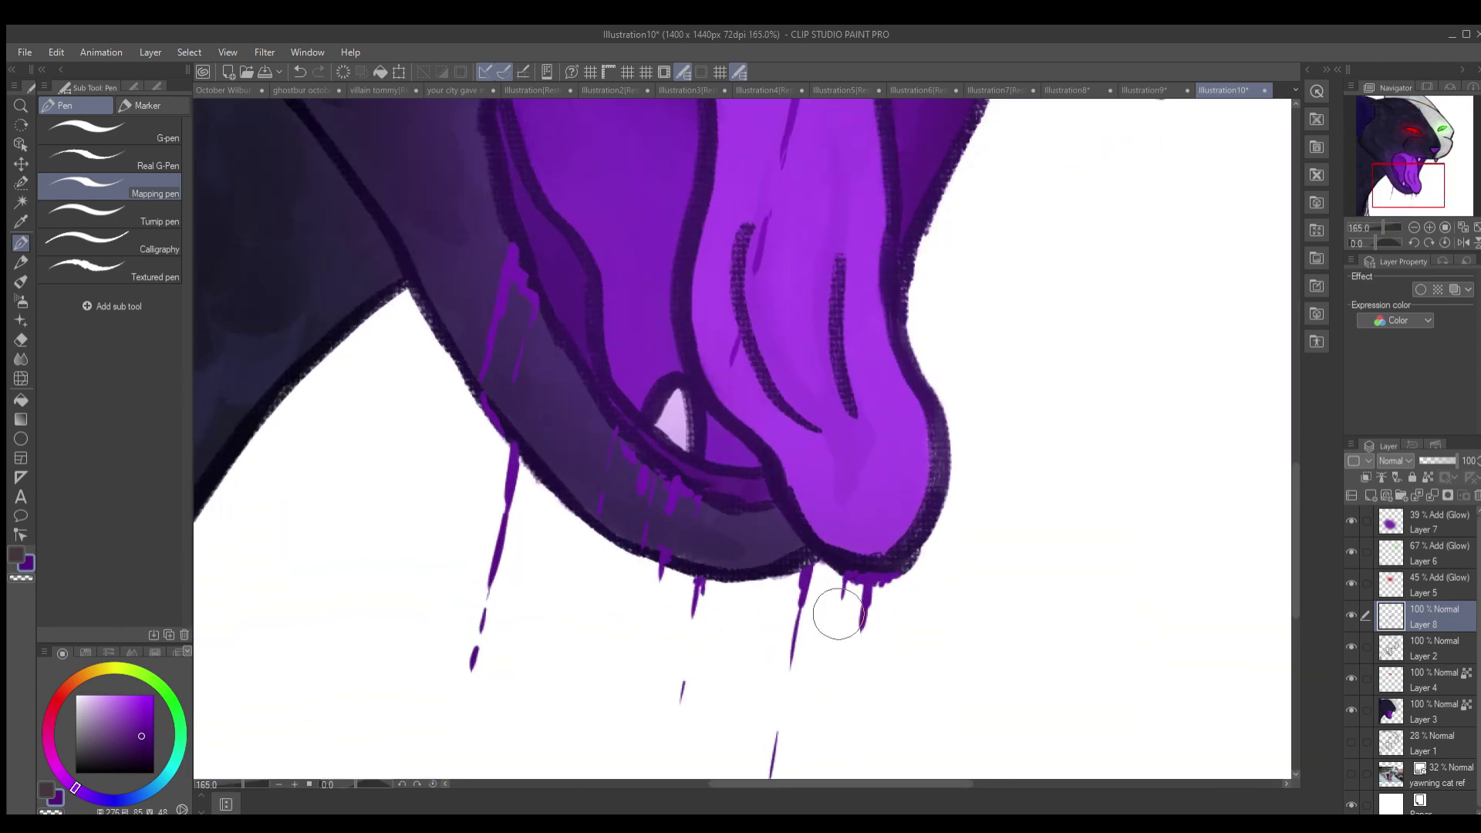
{"action": "scroll", "coordinate": [907, 580], "scroll_direction": "down", "scroll_amount": 3}
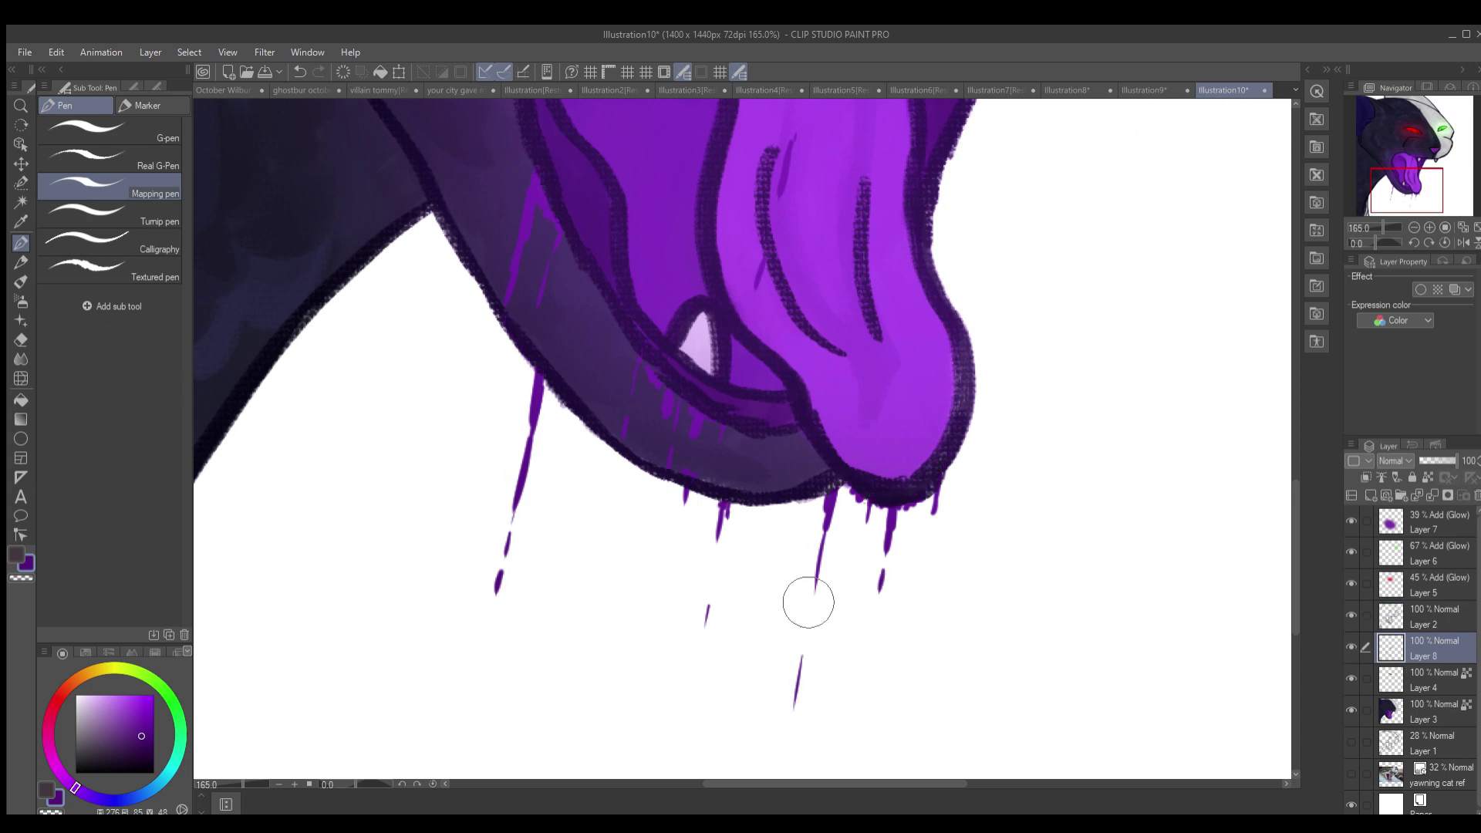
- Move Layer 8 above Layer 2 and draw a purple drip running from the nose over the upper lip and hanging below it
{"action": "scroll", "coordinate": [717, 570], "scroll_direction": "down", "scroll_amount": 5}
{"action": "scroll", "coordinate": [915, 312], "scroll_direction": "up", "scroll_amount": 5}
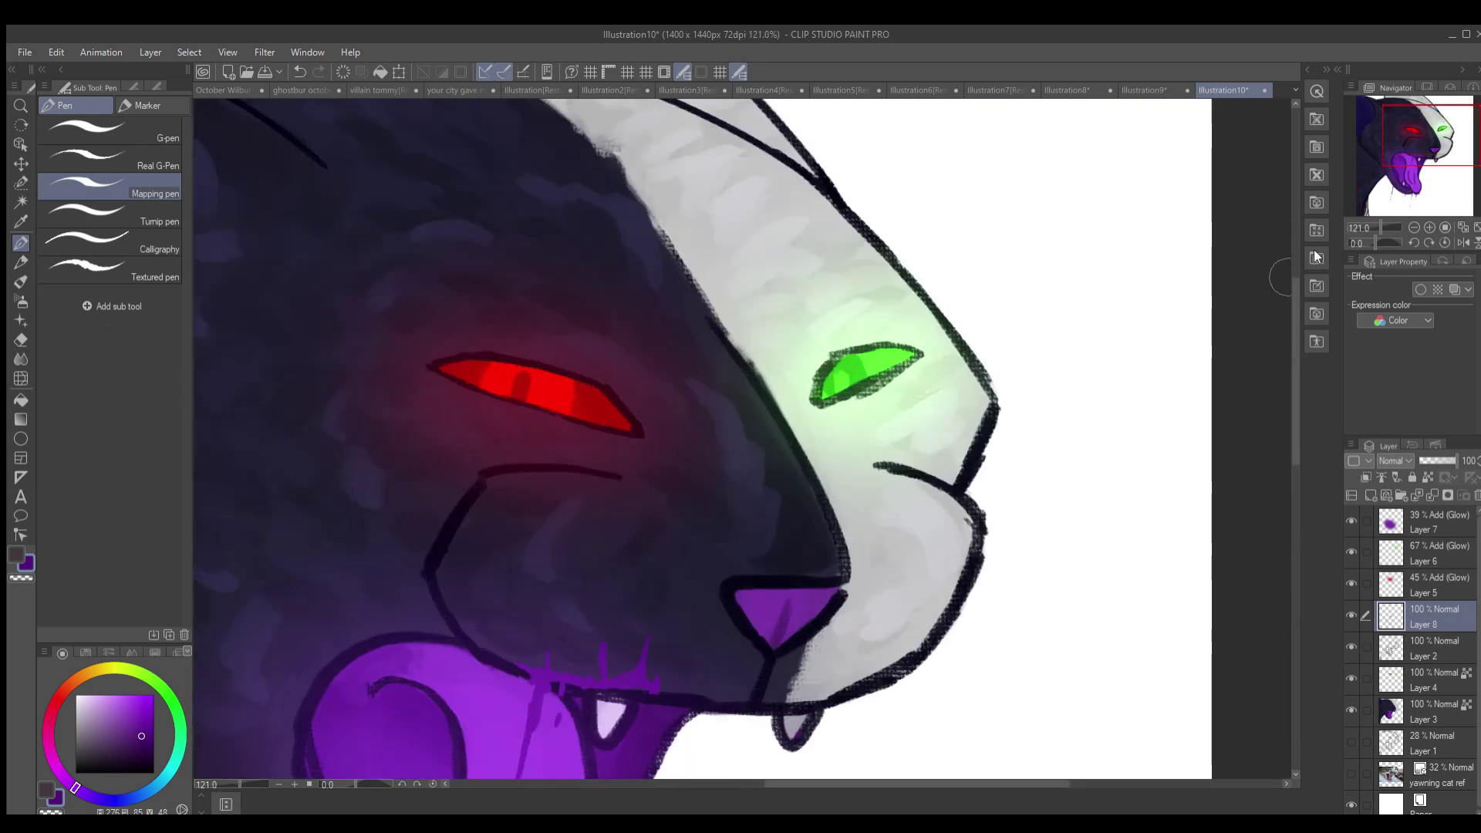
{"action": "left_click_drag", "start_coordinate": [883, 397], "coordinate": [879, 459]}
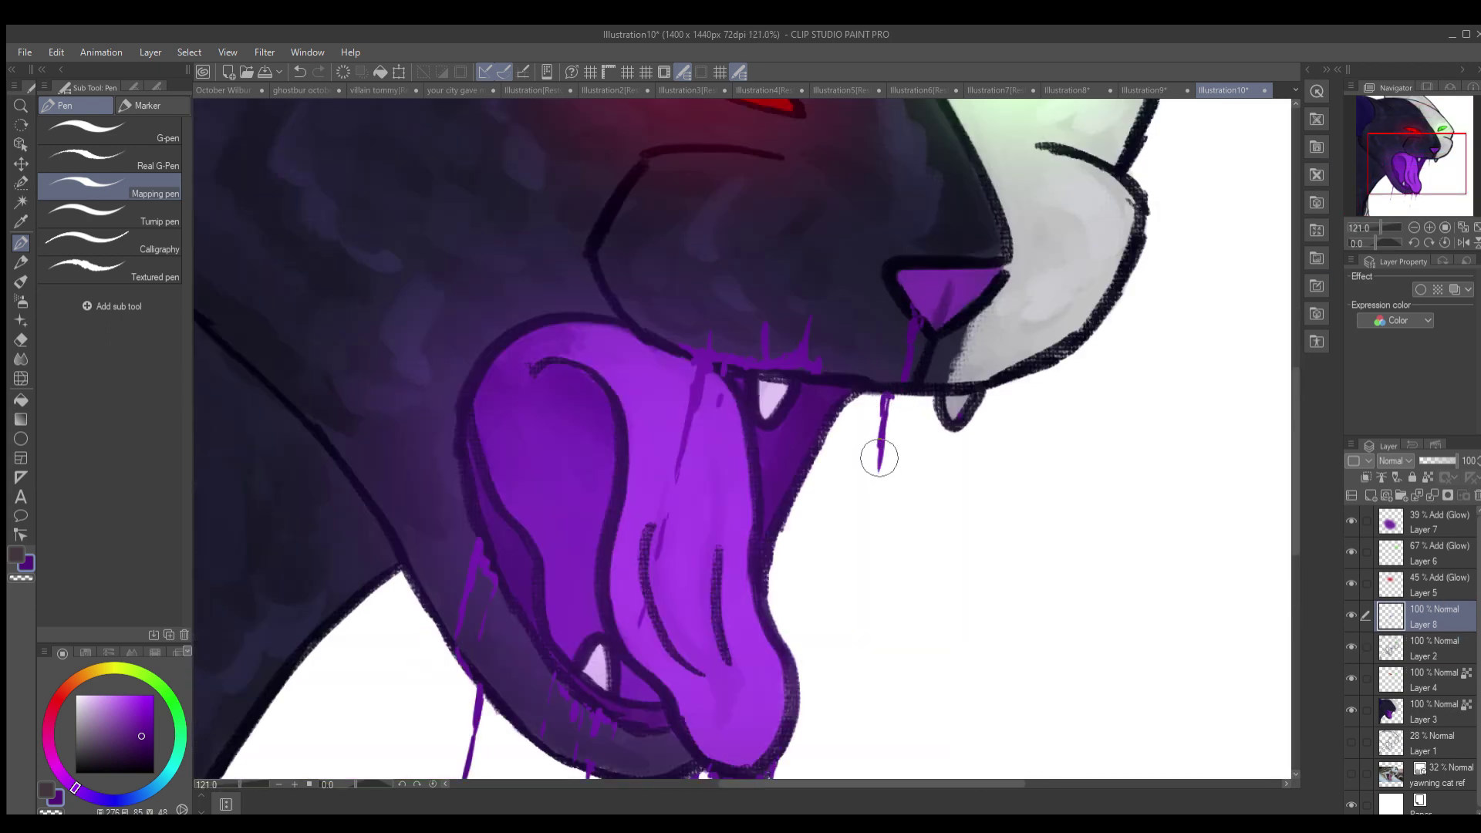
{"action": "scroll", "coordinate": [890, 624], "scroll_direction": "down", "scroll_amount": 4}
{"action": "scroll", "coordinate": [707, 416], "scroll_direction": "up", "scroll_amount": 6}
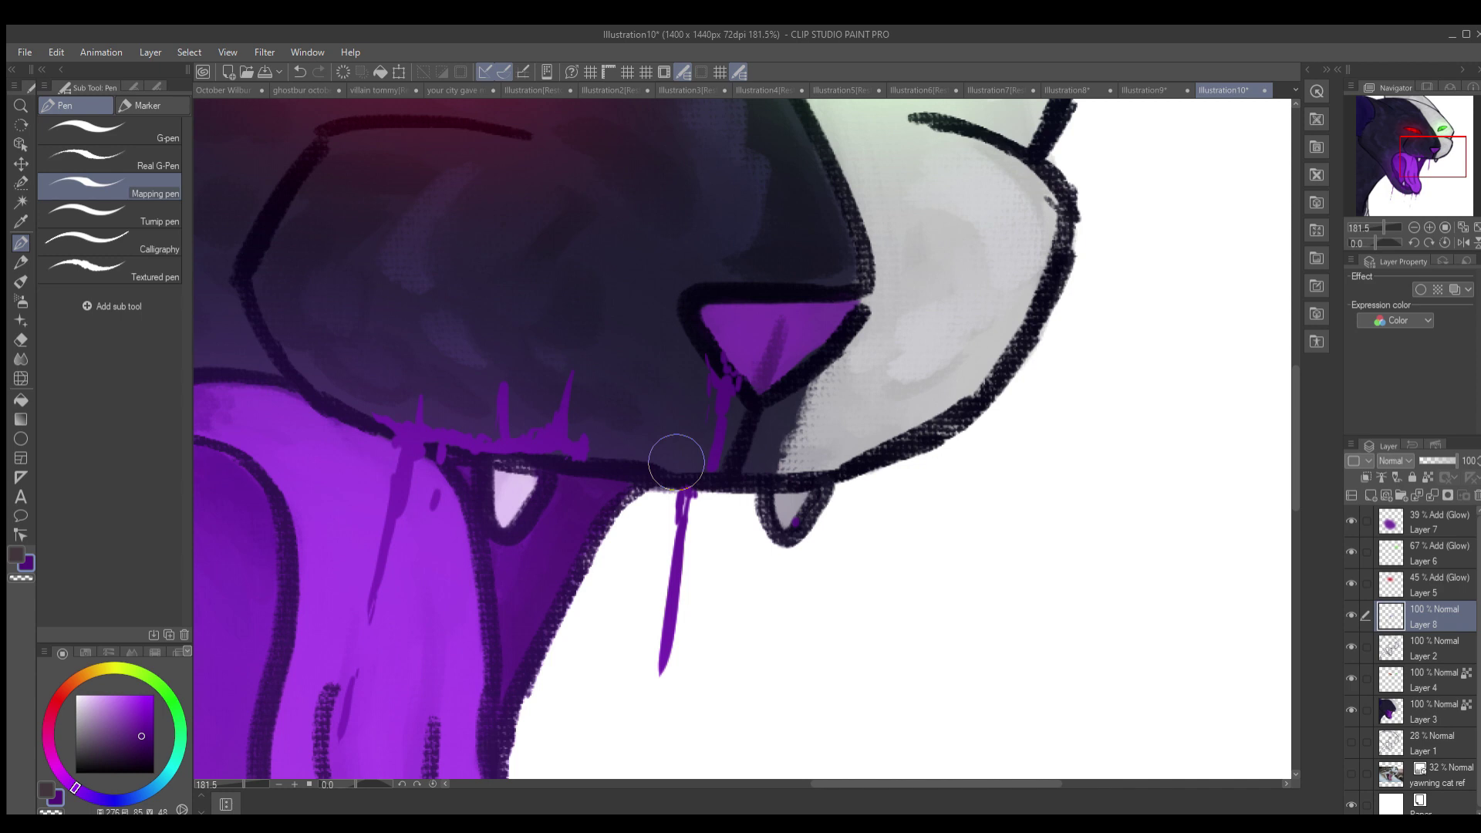
{"action": "scroll", "coordinate": [872, 572], "scroll_direction": "down", "scroll_amount": 2}
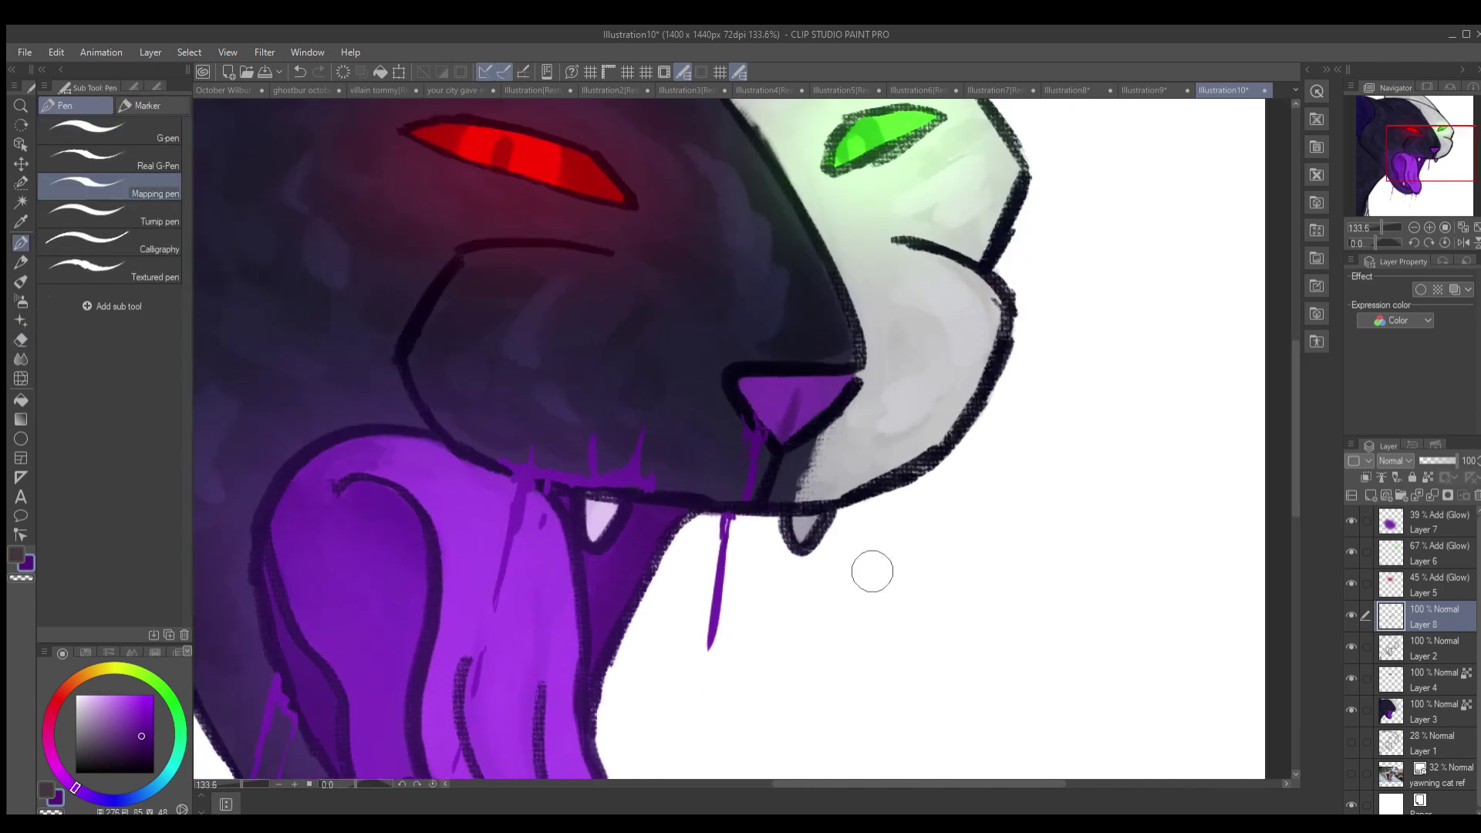
- Extend the purple splatter along the front of the dark upper lip and the lower edge of the grey muzzle
{"action": "left_click_drag", "start_coordinate": [1400, 168], "coordinate": [1380, 199]}
{"action": "scroll", "coordinate": [1303, 232], "scroll_direction": "down", "scroll_amount": 4}
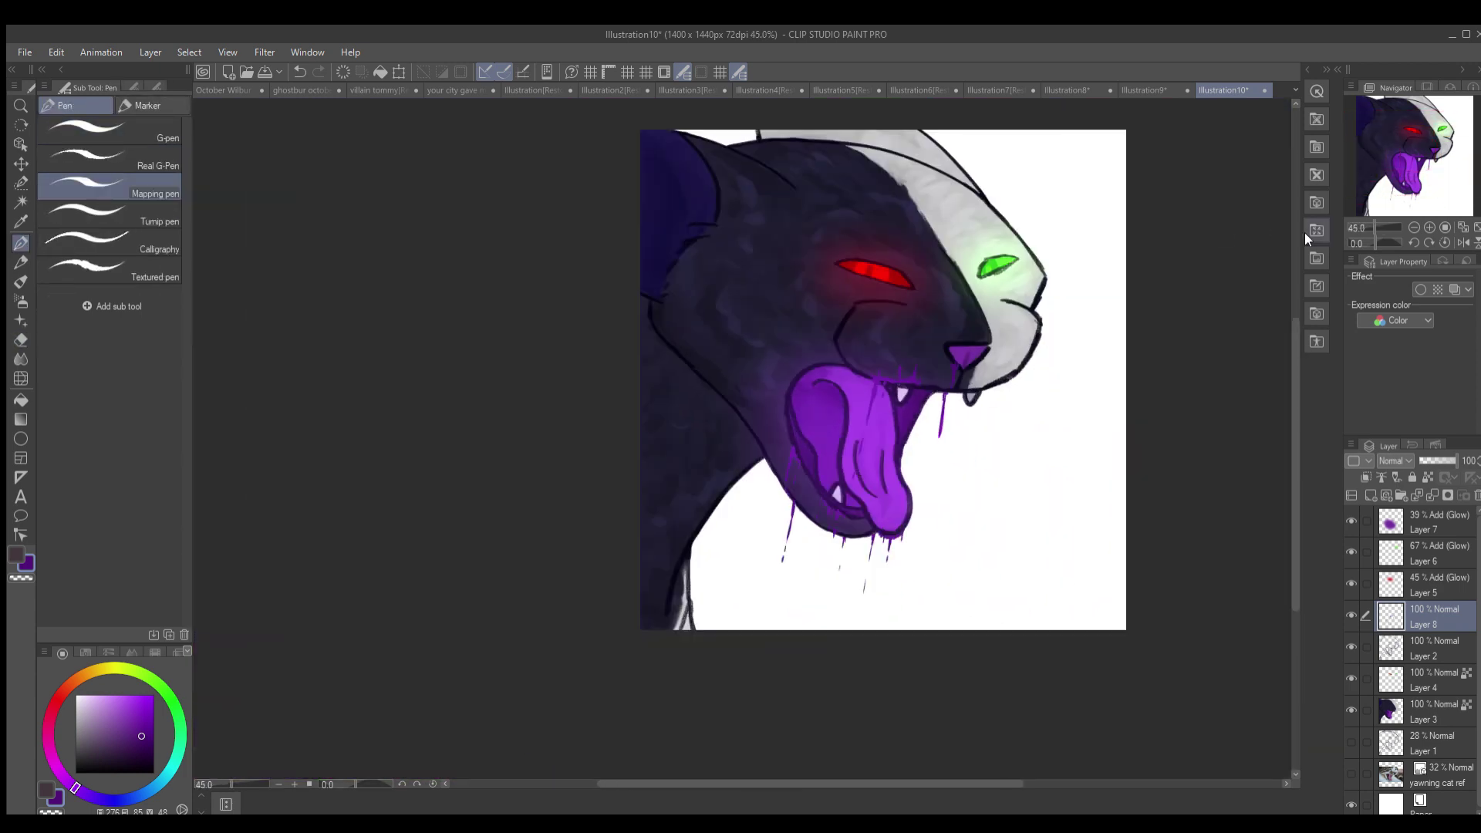
{"action": "scroll", "coordinate": [955, 436], "scroll_direction": "up", "scroll_amount": 4}
{"action": "left_click_drag", "start_coordinate": [995, 359], "coordinate": [940, 390]}
{"action": "scroll", "coordinate": [872, 440], "scroll_direction": "up", "scroll_amount": 1}
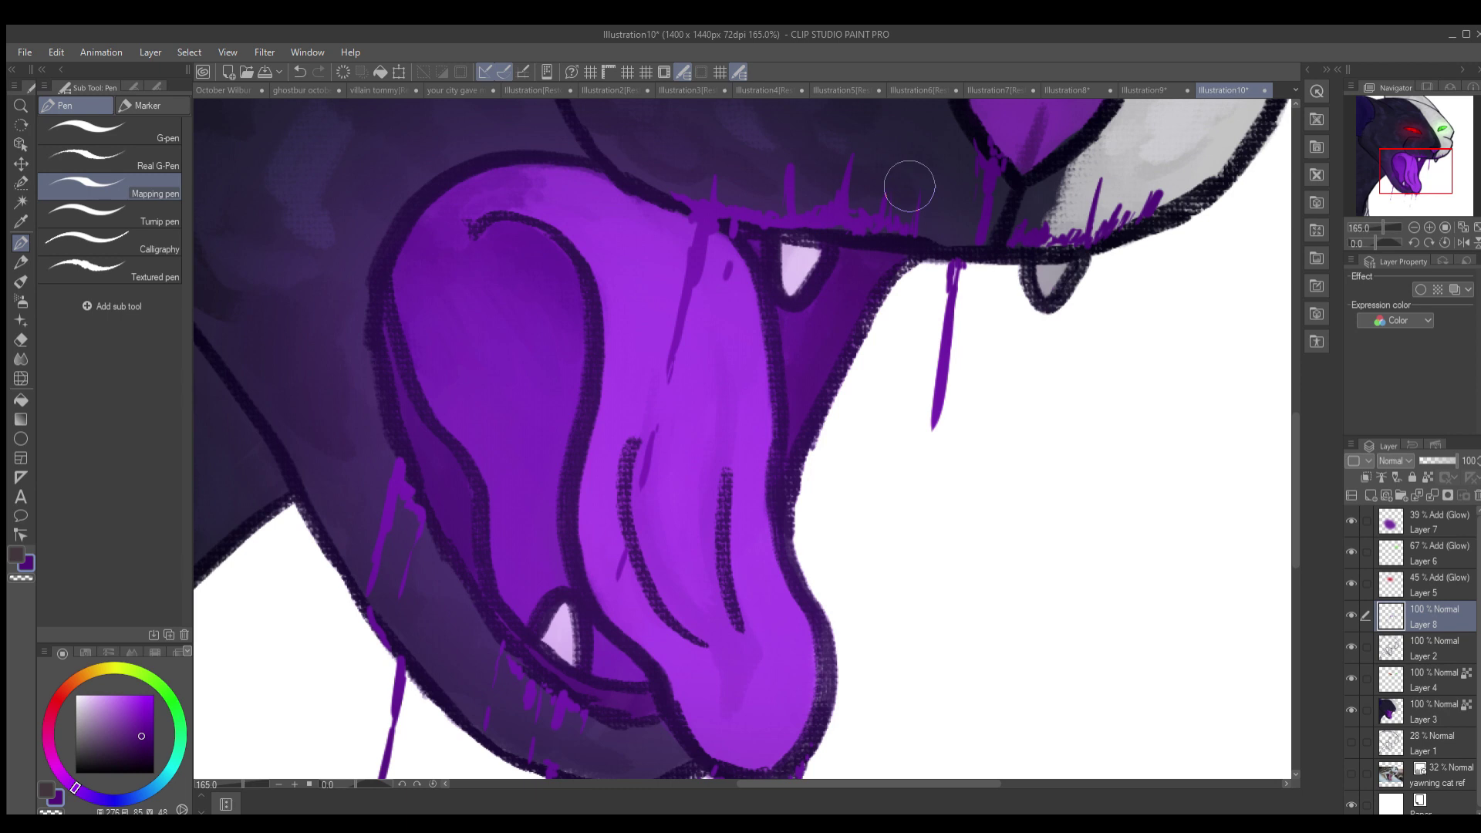
{"action": "scroll", "coordinate": [909, 185], "scroll_direction": "down", "scroll_amount": 4}
{"action": "scroll", "coordinate": [840, 432], "scroll_direction": "up", "scroll_amount": 3}
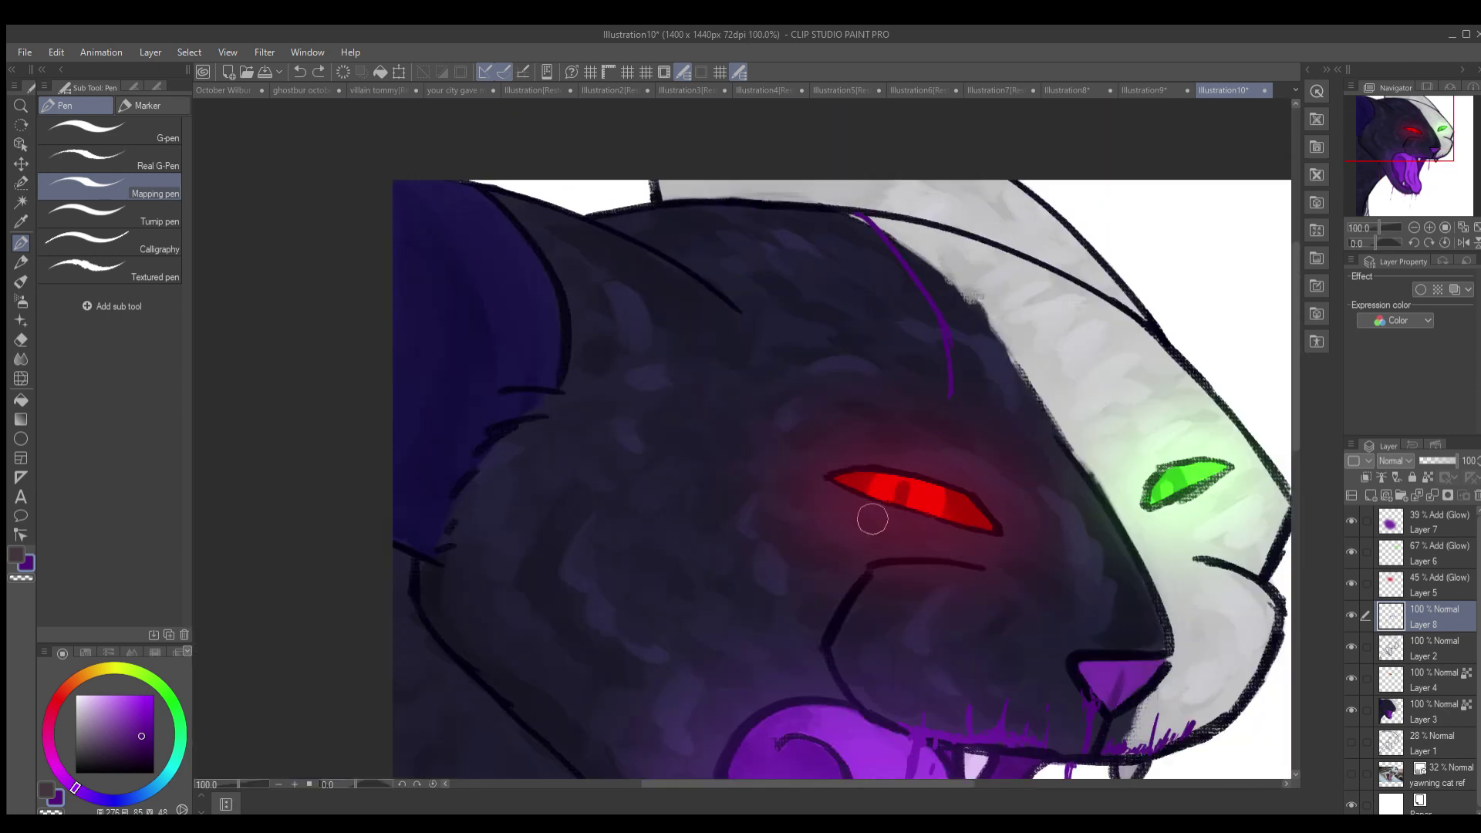
- Add a new layer directly beneath Layer 3 and fill it with very dark purple as the background
{"action": "scroll", "coordinate": [872, 519], "scroll_direction": "down", "scroll_amount": 3}
{"action": "left_click", "coordinate": [1432, 733]}
{"action": "key", "text": "ctrl+shift+n"}
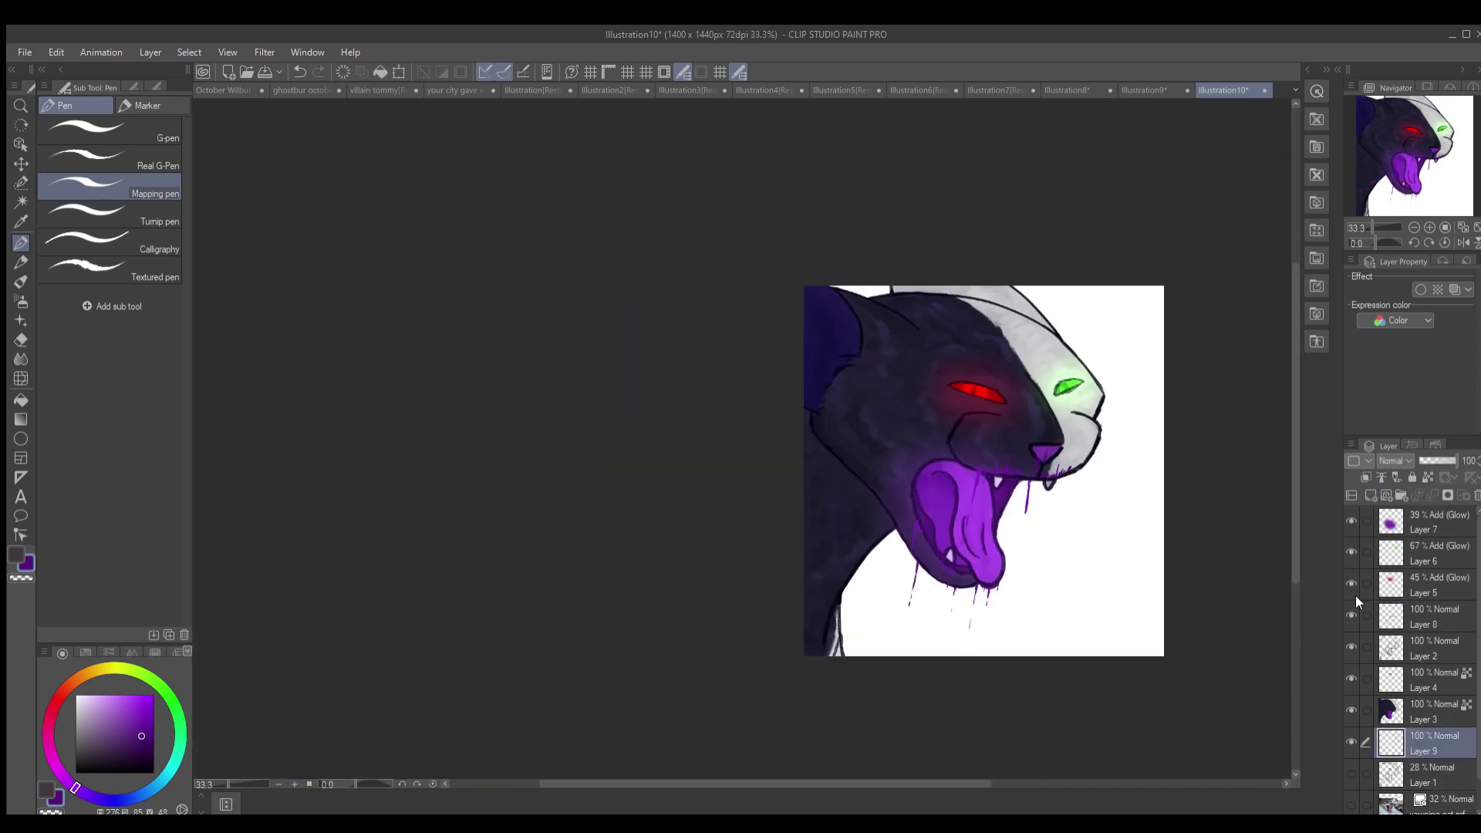
{"action": "key", "text": "g"}
{"action": "left_click", "coordinate": [925, 640]}
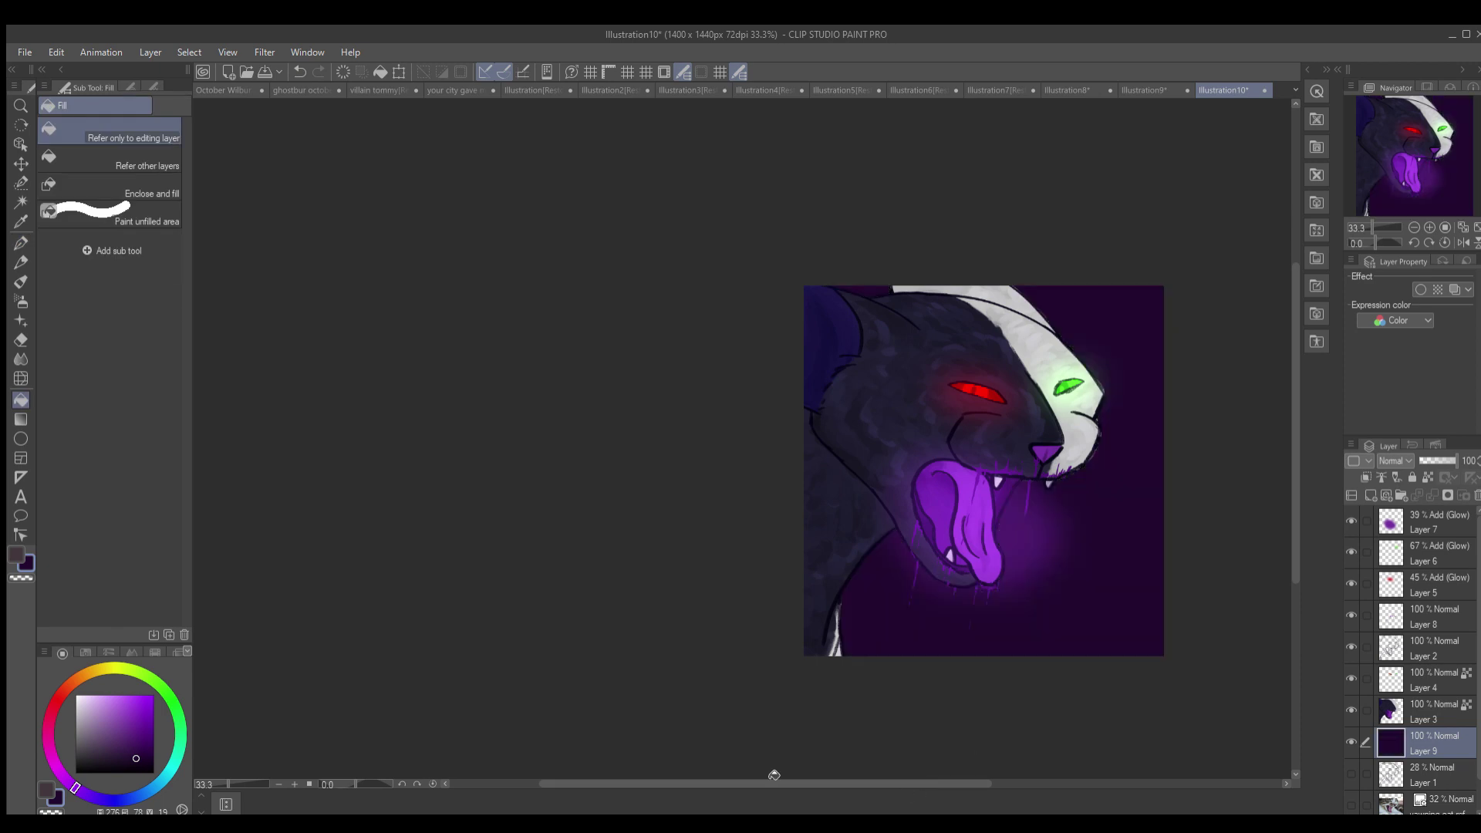
{"action": "key", "text": "b"}
{"action": "left_click", "coordinate": [95, 227]}
{"action": "left_click_drag", "start_coordinate": [1133, 516], "coordinate": [1071, 651]}
{"action": "key", "text": "ctrl+z"}
{"action": "mouse_move", "coordinate": [1064, 555]}
{"action": "left_mouse_down"}
{"action": "mouse_move", "coordinate": [1101, 644]}
{"action": "mouse_move", "coordinate": [1118, 386]}
{"action": "left_mouse_up"}
{"action": "key", "text": "ctrl+z"}
- Paint large bright purple shapes with the Petal brush on a new layer above the dark background and blur them
{"action": "left_click", "coordinate": [76, 316]}
{"action": "key", "text": "ctrl+z"}
{"action": "mouse_move", "coordinate": [1003, 617]}
{"action": "left_mouse_down"}
{"action": "mouse_move", "coordinate": [1163, 363]}
{"action": "mouse_move", "coordinate": [833, 678]}
{"action": "left_mouse_up"}
{"action": "key", "text": "ctrl+z"}
{"action": "key", "text": "ctrl+shift+n"}
{"action": "mouse_move", "coordinate": [1090, 390]}
{"action": "left_mouse_down"}
{"action": "mouse_move", "coordinate": [853, 660]}
{"action": "mouse_move", "coordinate": [885, 627]}
{"action": "left_mouse_up"}
{"action": "left_click", "coordinate": [264, 52]}
{"action": "left_click", "coordinate": [385, 99]}
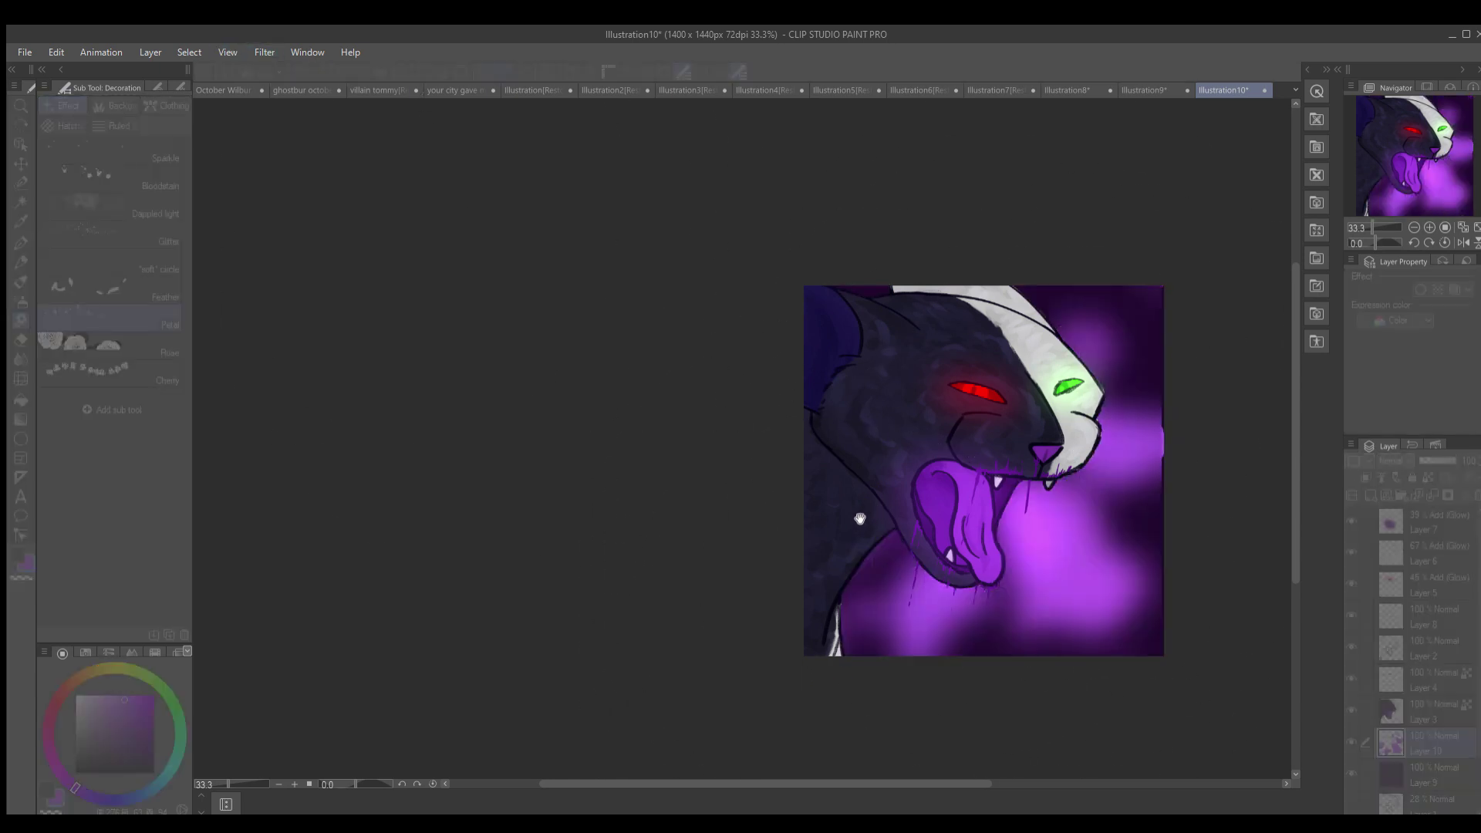
{"action": "key", "text": "Return"}
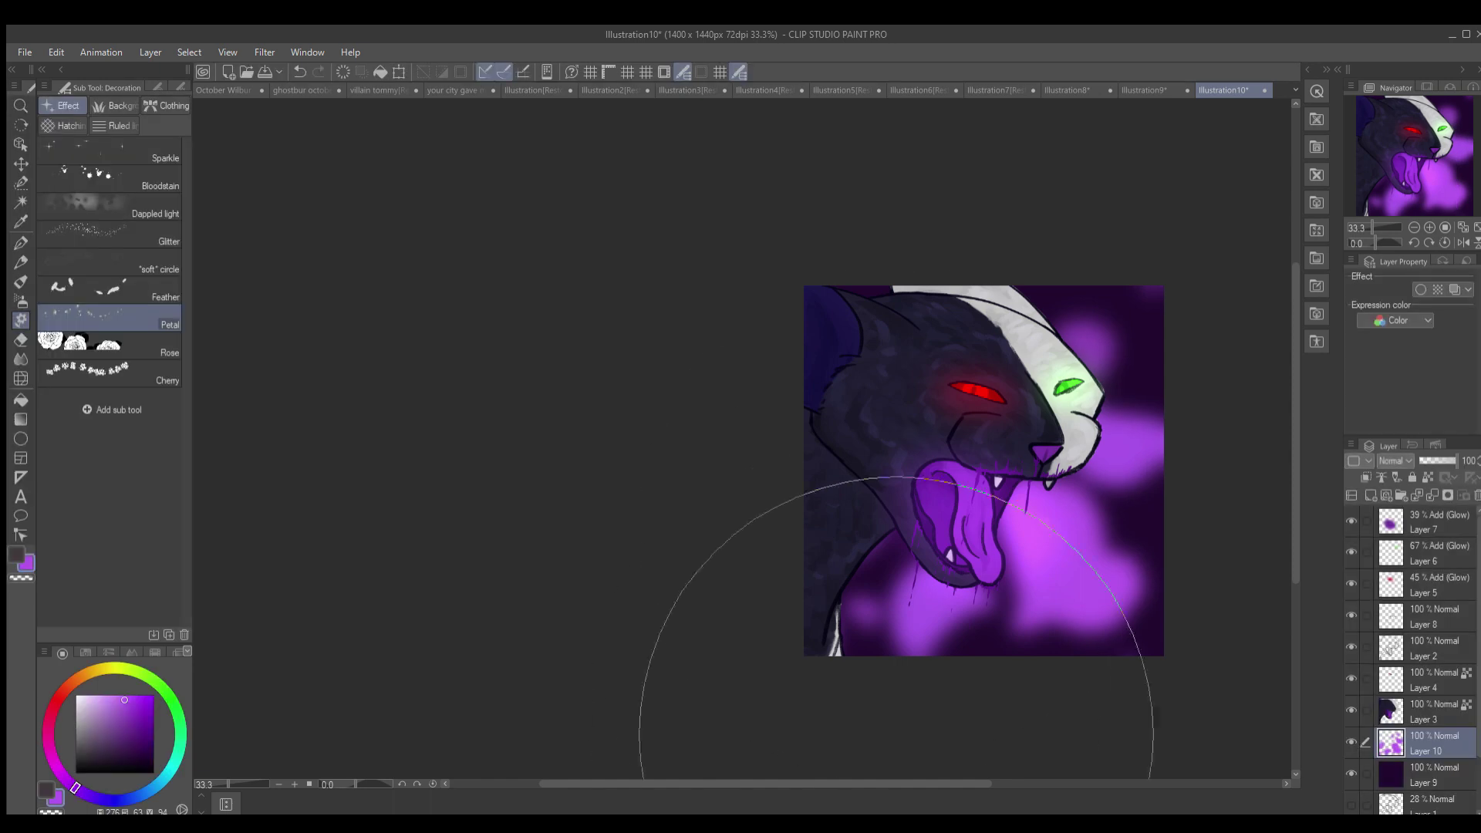
- Cover the canvas with muted purple Mechanical pencil texture on a new top layer and set its opacity to 24%
{"action": "scroll", "coordinate": [1151, 456], "scroll_direction": "down", "scroll_amount": 2}
{"action": "scroll", "coordinate": [1080, 479], "scroll_direction": "up", "scroll_amount": 2}
{"action": "key", "text": "p"}
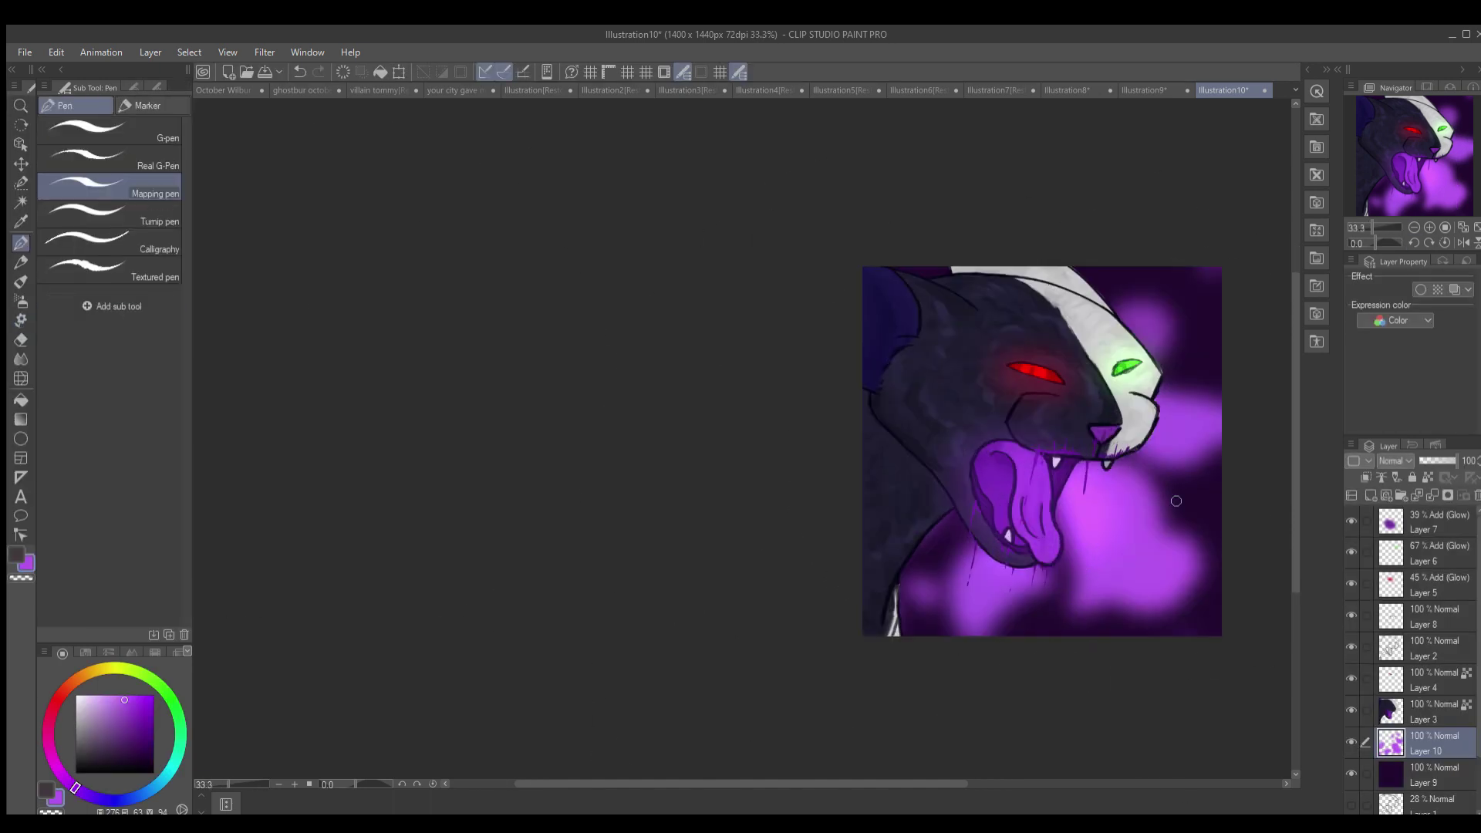
{"action": "left_click", "coordinate": [1370, 495]}
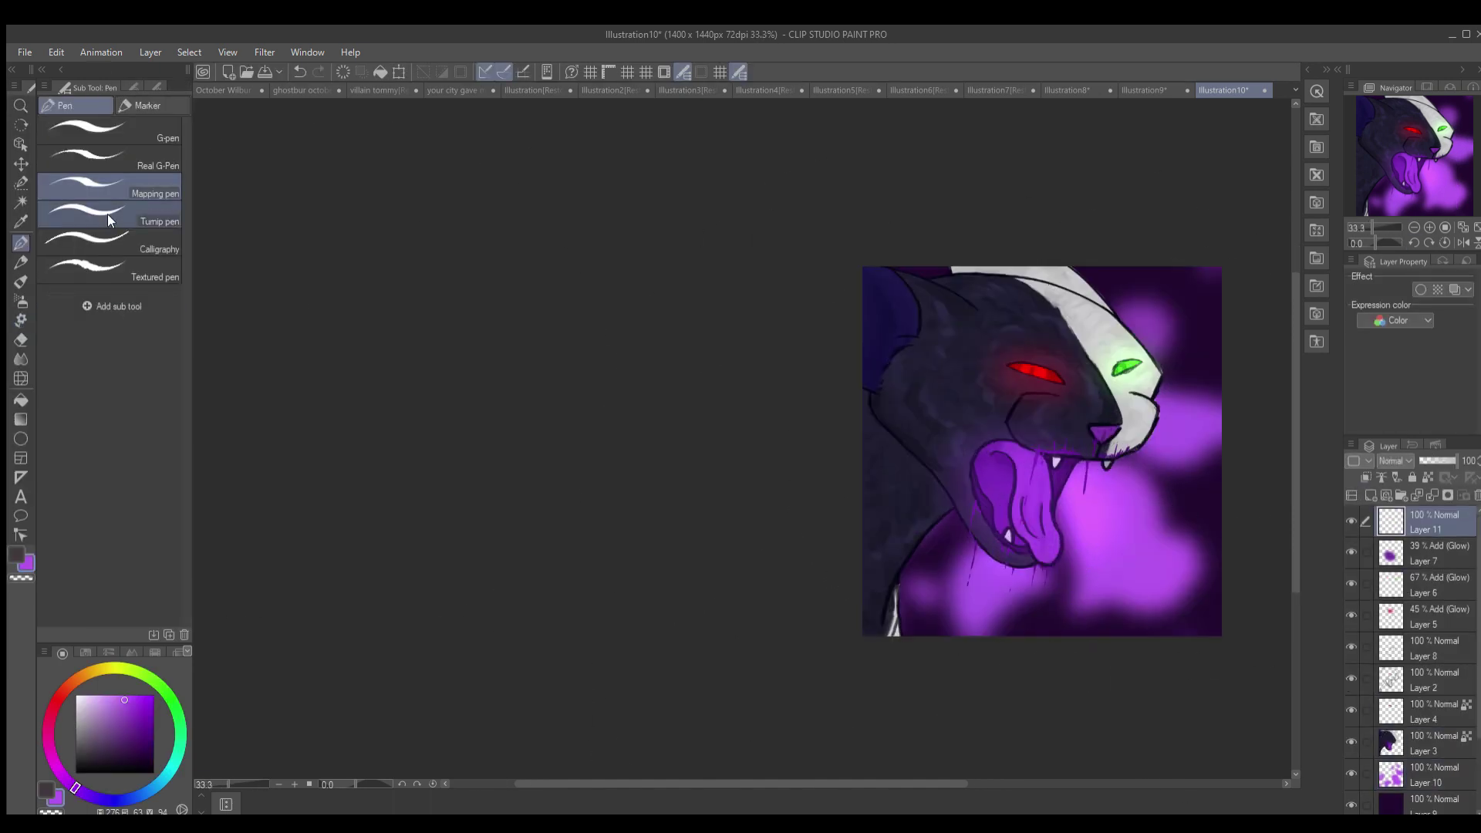
{"action": "left_click", "coordinate": [21, 262]}
{"action": "left_click", "coordinate": [91, 738]}
{"action": "mouse_move", "coordinate": [1178, 601]}
{"action": "left_mouse_down"}
{"action": "mouse_move", "coordinate": [1081, 612]}
{"action": "mouse_move", "coordinate": [1048, 448]}
{"action": "mouse_move", "coordinate": [937, 421]}
{"action": "mouse_move", "coordinate": [826, 489]}
{"action": "left_mouse_up"}
{"action": "left_click_drag", "start_coordinate": [1456, 461], "coordinate": [1424, 452]}
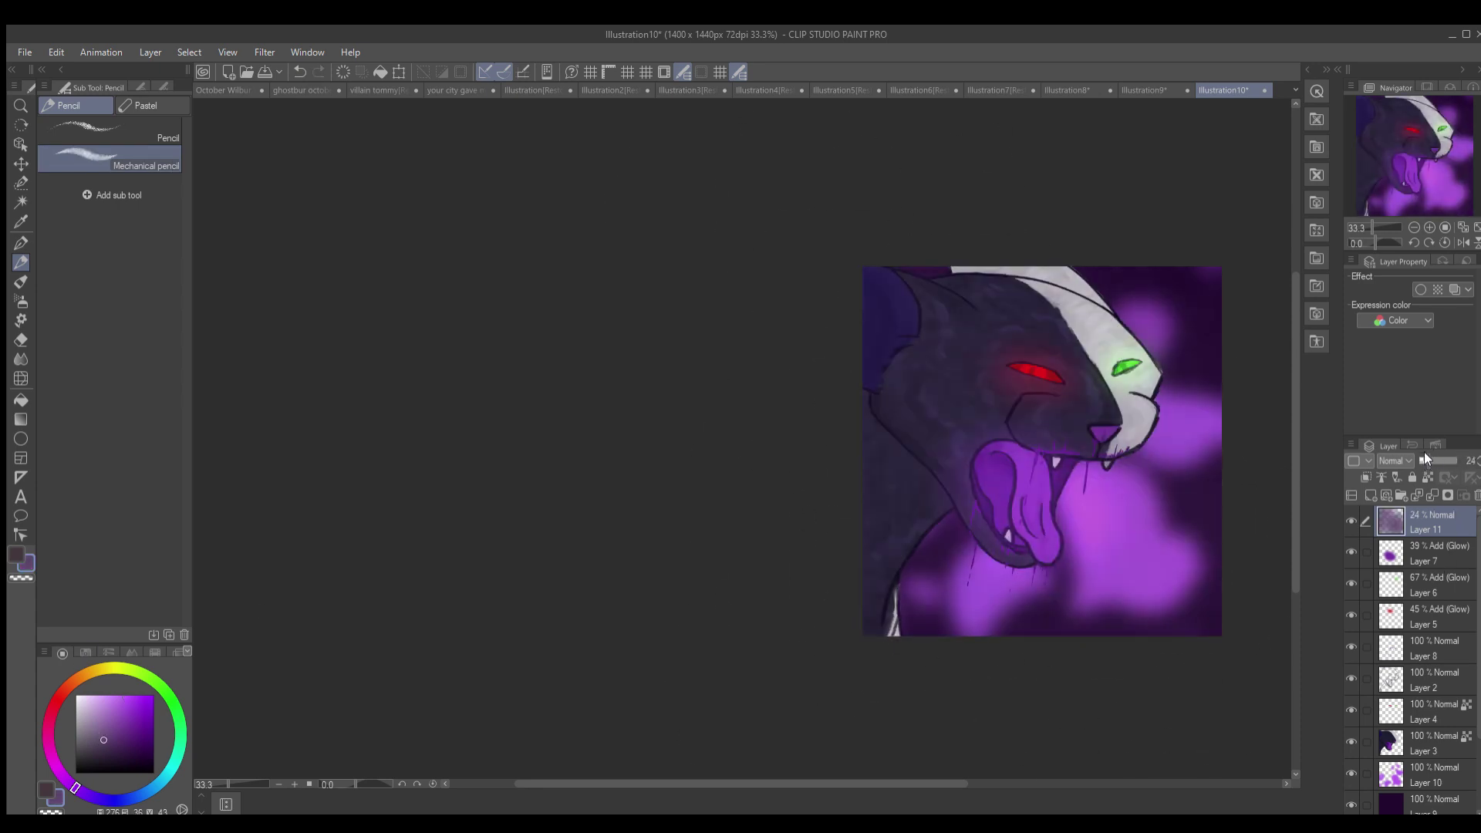
- Add another top layer, shade the canvas with dark purple Mechanical pencil strokes, and lower the layer's opacity
{"action": "left_click", "coordinate": [1370, 495]}
{"action": "left_click_drag", "start_coordinate": [1026, 411], "coordinate": [879, 254]}
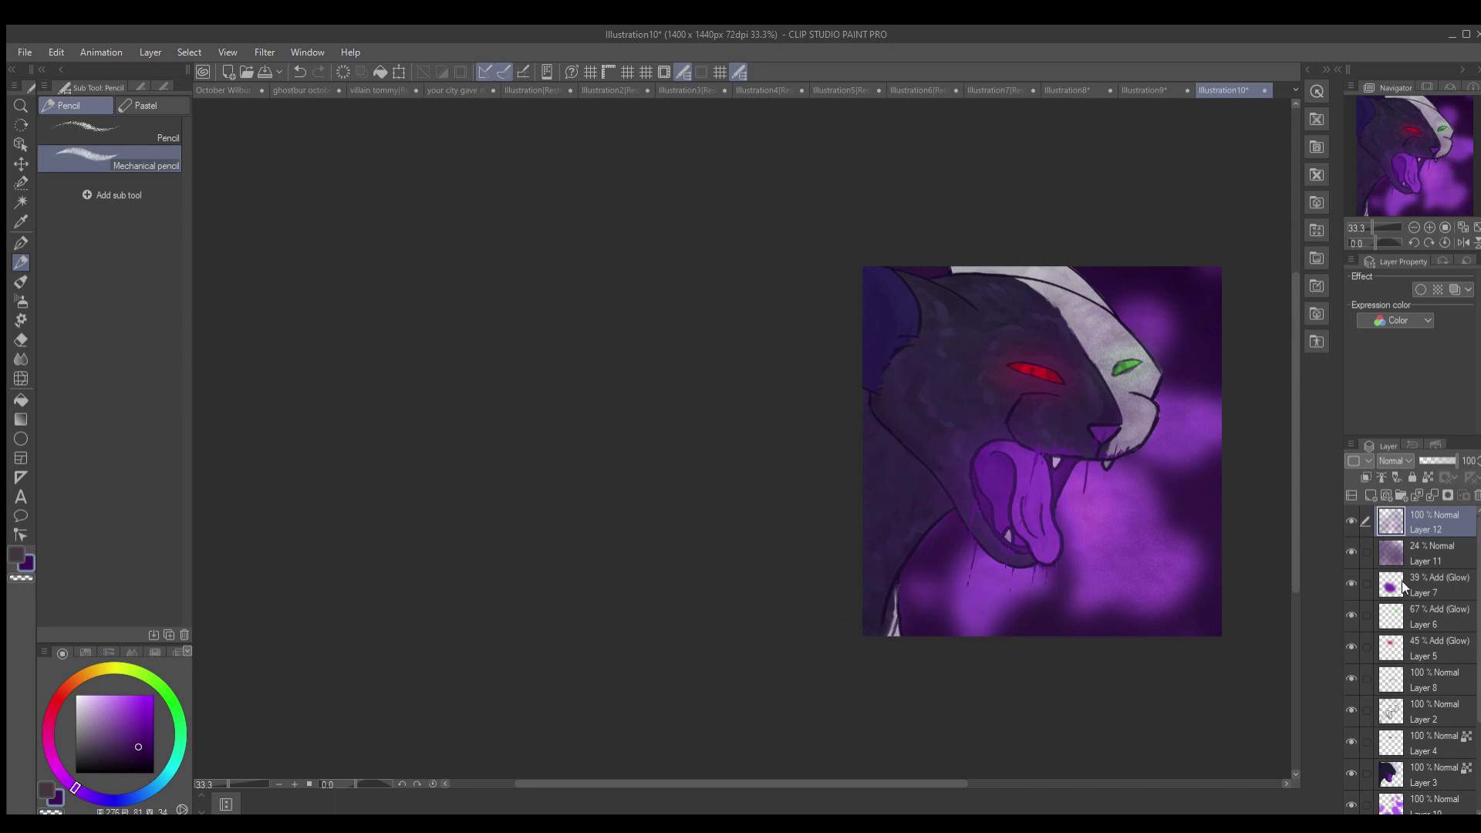
{"action": "left_click_drag", "start_coordinate": [1456, 461], "coordinate": [1425, 460]}
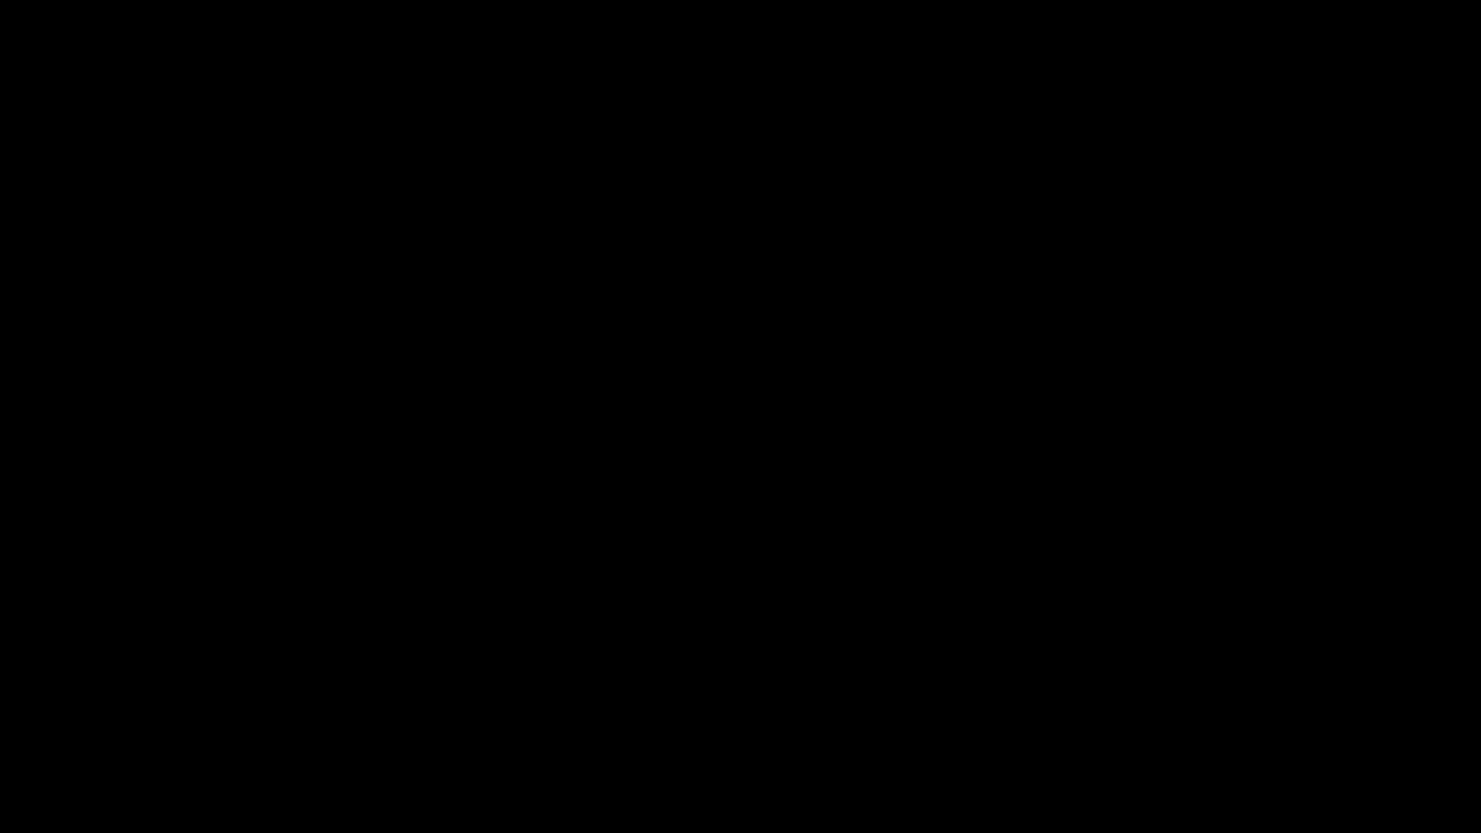